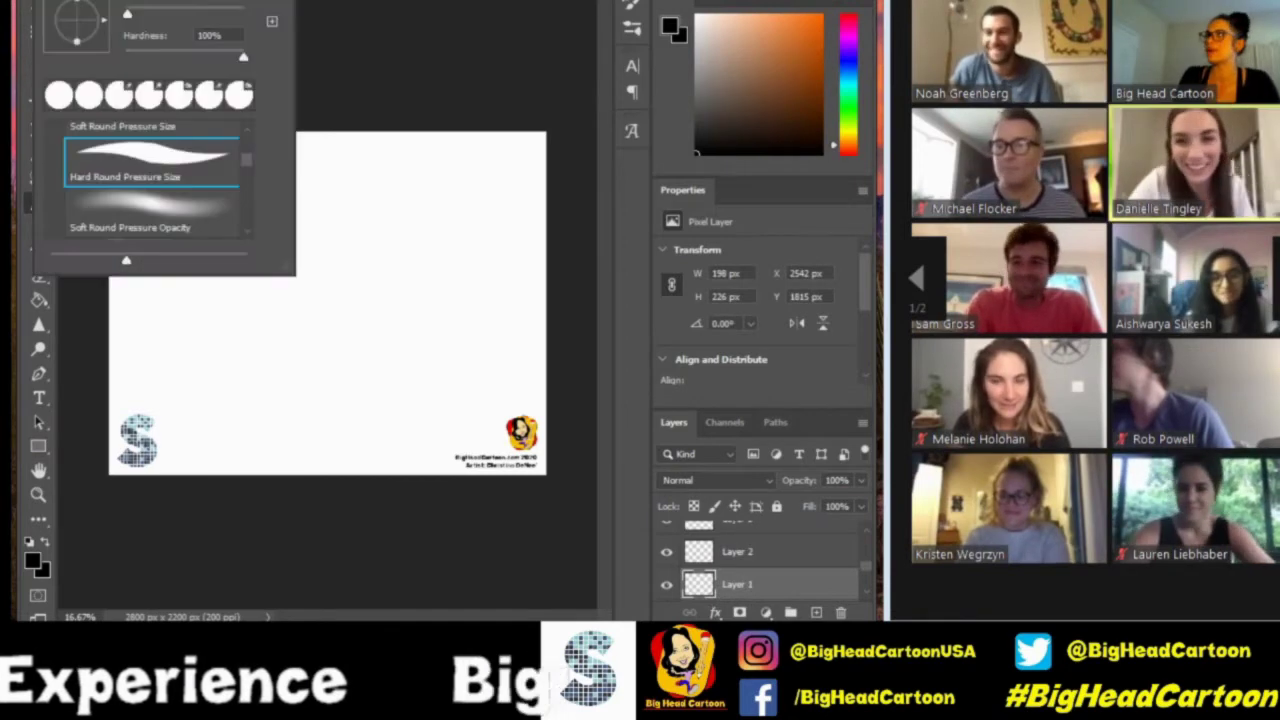
Outline the outer contour of the long hair on Layer 1 in black with the Hard Round Pressure Size brush.
double_click(223, 163)
drag(268, 150, 218, 425)
mouse_move(266, 148)
mouse_down()
mouse_move(294, 143)
mouse_move(410, 435)
mouse_up()
key(ctrl+z)
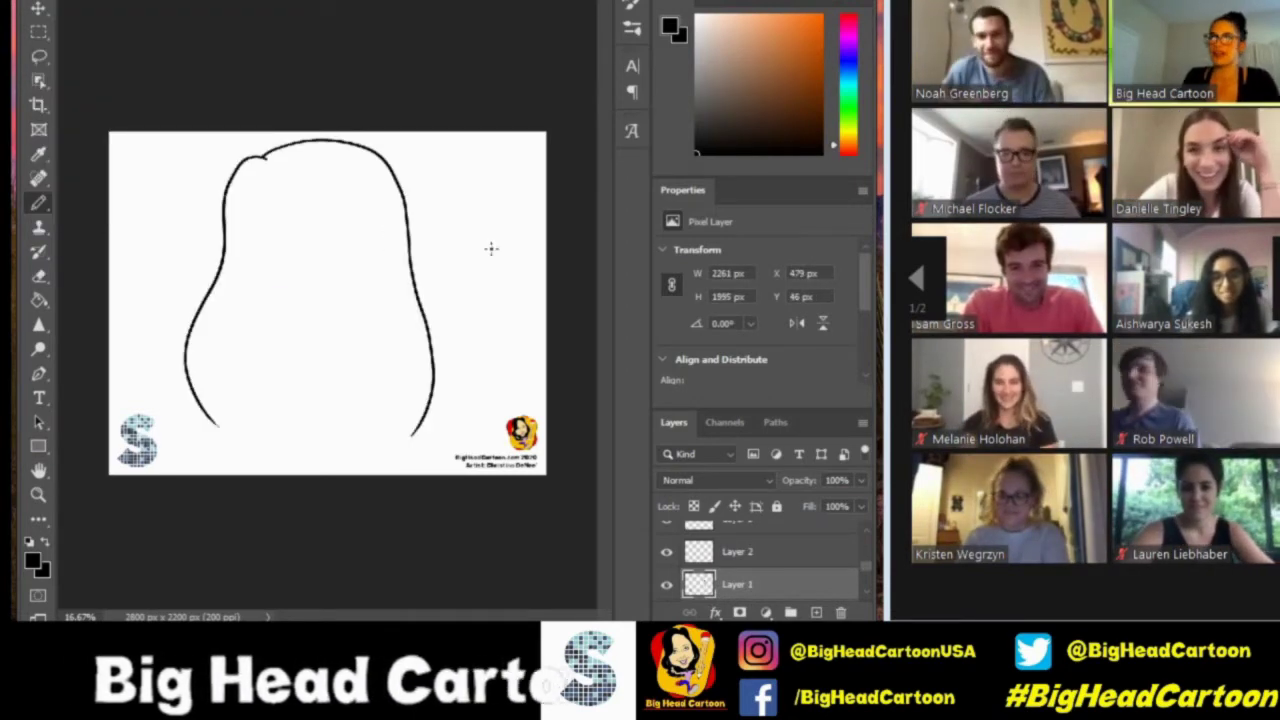
Draw the face outline with its pointed chin, the hairline and the inner edge of the long hair.
drag(364, 250, 390, 420)
mouse_move(280, 168)
mouse_down()
mouse_move(252, 211)
mouse_move(232, 321)
mouse_move(362, 350)
mouse_up()
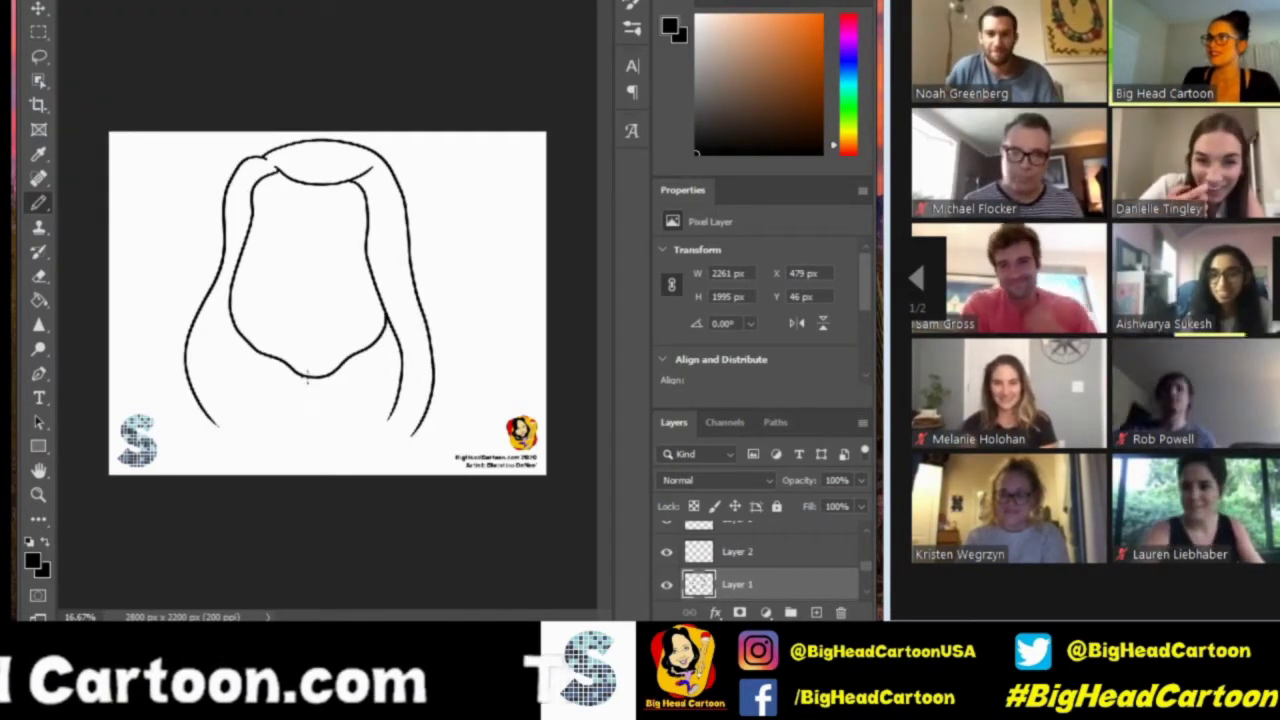
mouse_move(305, 408)
mouse_down()
mouse_move(215, 425)
mouse_move(326, 436)
mouse_up()
key(ctrl+z)
Add curved strand lines to the hair on both sides of the face.
drag(378, 186, 406, 286)
drag(388, 372, 376, 388)
drag(360, 345, 385, 400)
drag(205, 318, 240, 410)
drag(218, 345, 240, 396)
drag(228, 182, 246, 216)
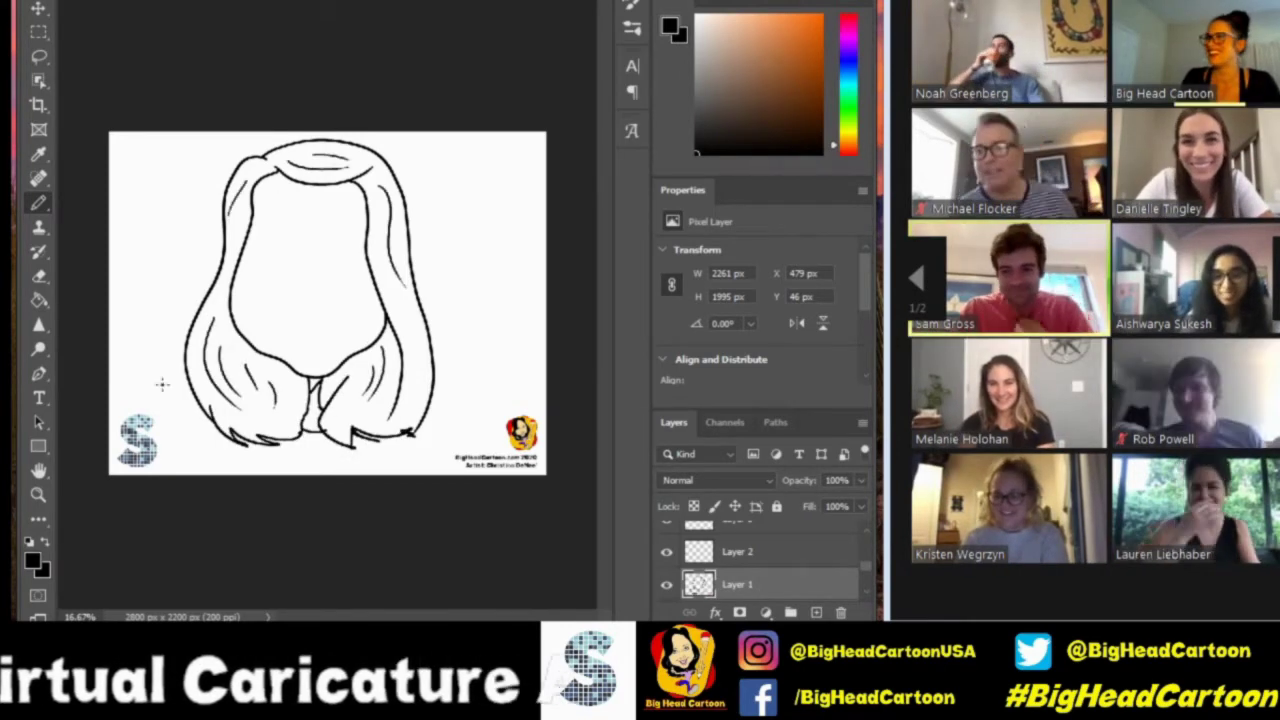
Draw the eyes and nose in thin black lines and sketch the two eyebrows in brown.
key(ctrl+plus)
click(38, 203)
click(334, 240)
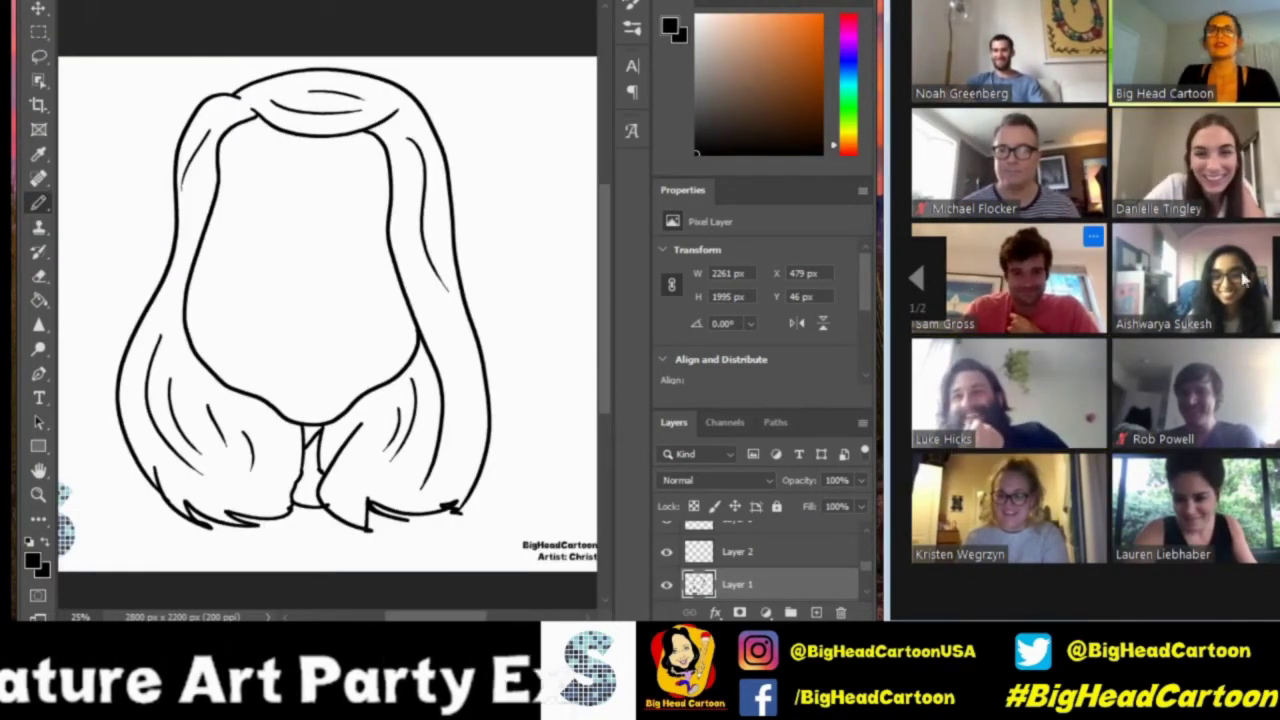
mouse_move(290, 231)
mouse_down()
mouse_move(232, 238)
mouse_move(373, 213)
mouse_move(265, 226)
mouse_up()
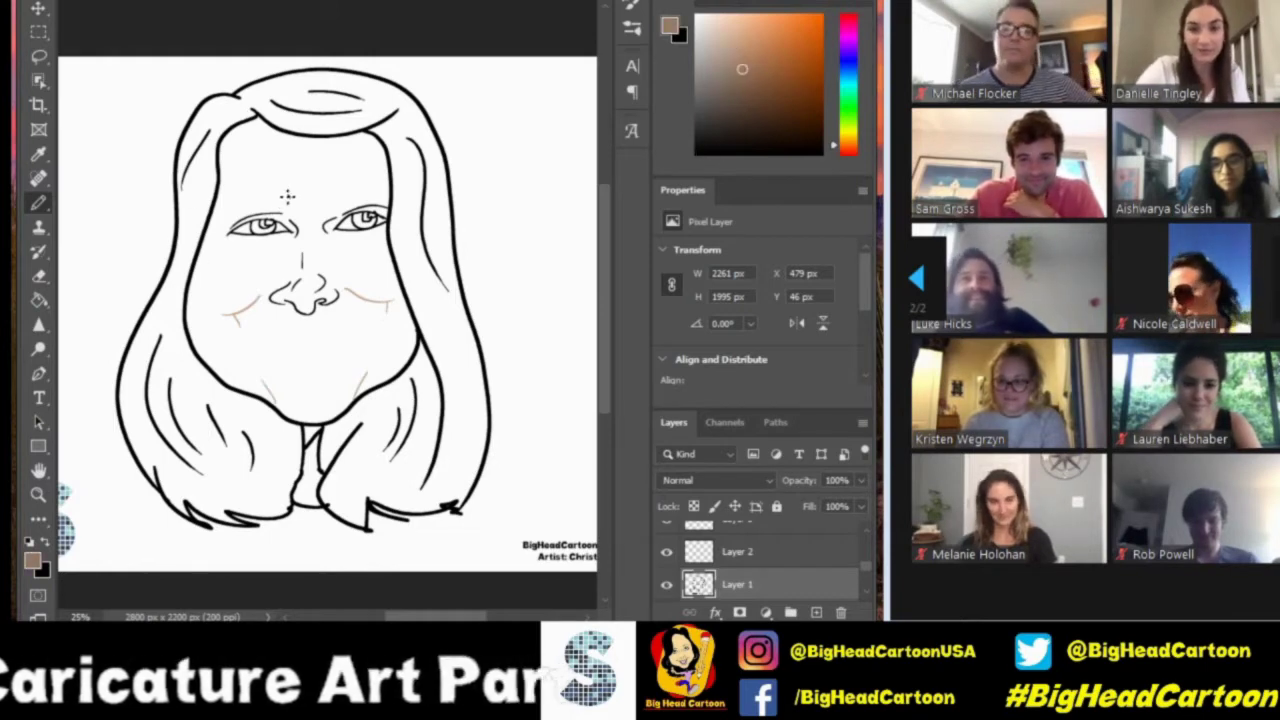
drag(220, 210, 393, 189)
Draw the open smiling mouth in black, with the upper lip, teeth line and lower lip.
key(d)
mouse_move(248, 312)
mouse_down()
mouse_move(300, 330)
mouse_move(386, 298)
mouse_up()
drag(268, 330, 350, 326)
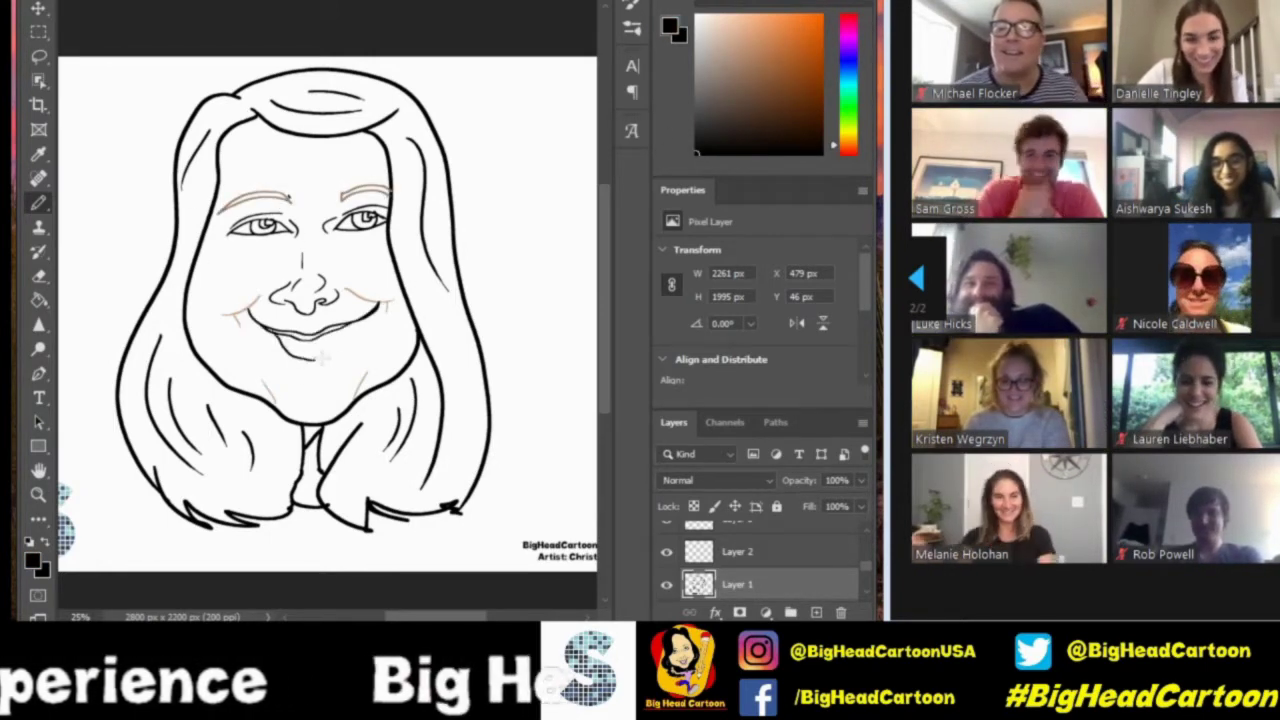
drag(262, 332, 362, 330)
Fill the face and neck with a light skin tone and the eyebrows with brown using the Paint Bucket.
click(38, 299)
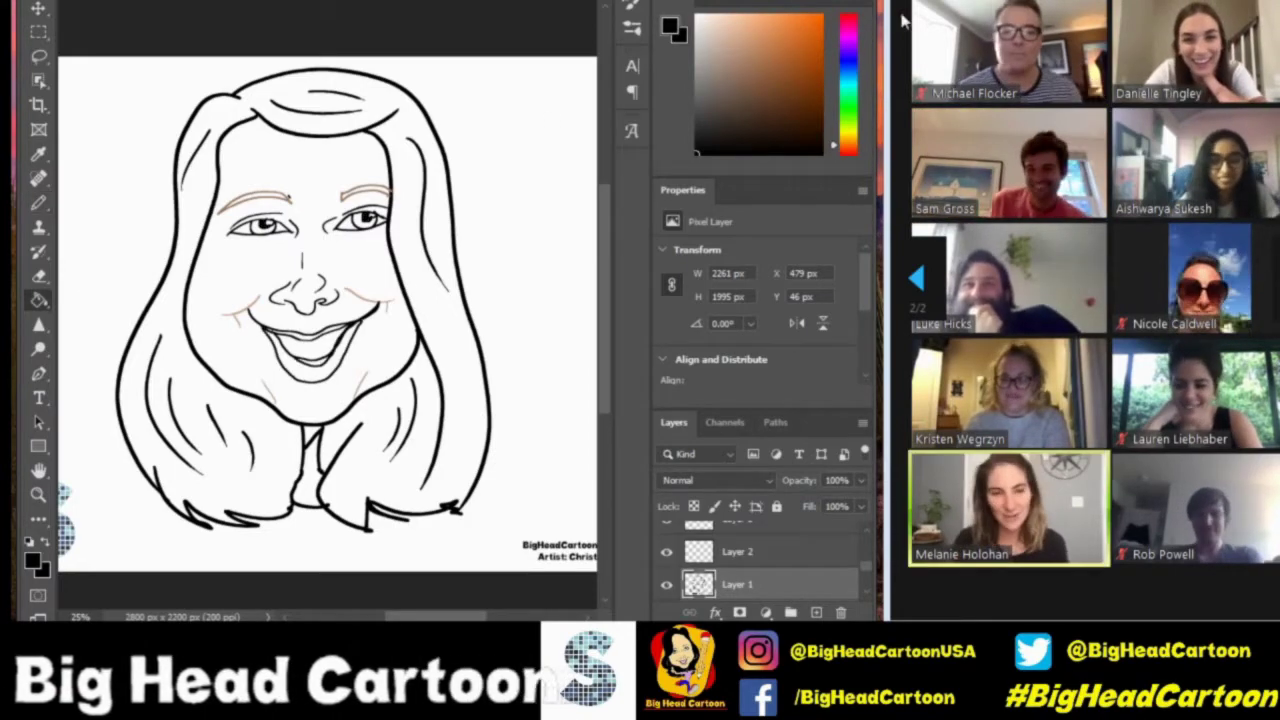
click(750, 74)
click(300, 160)
click(312, 470)
click(258, 201)
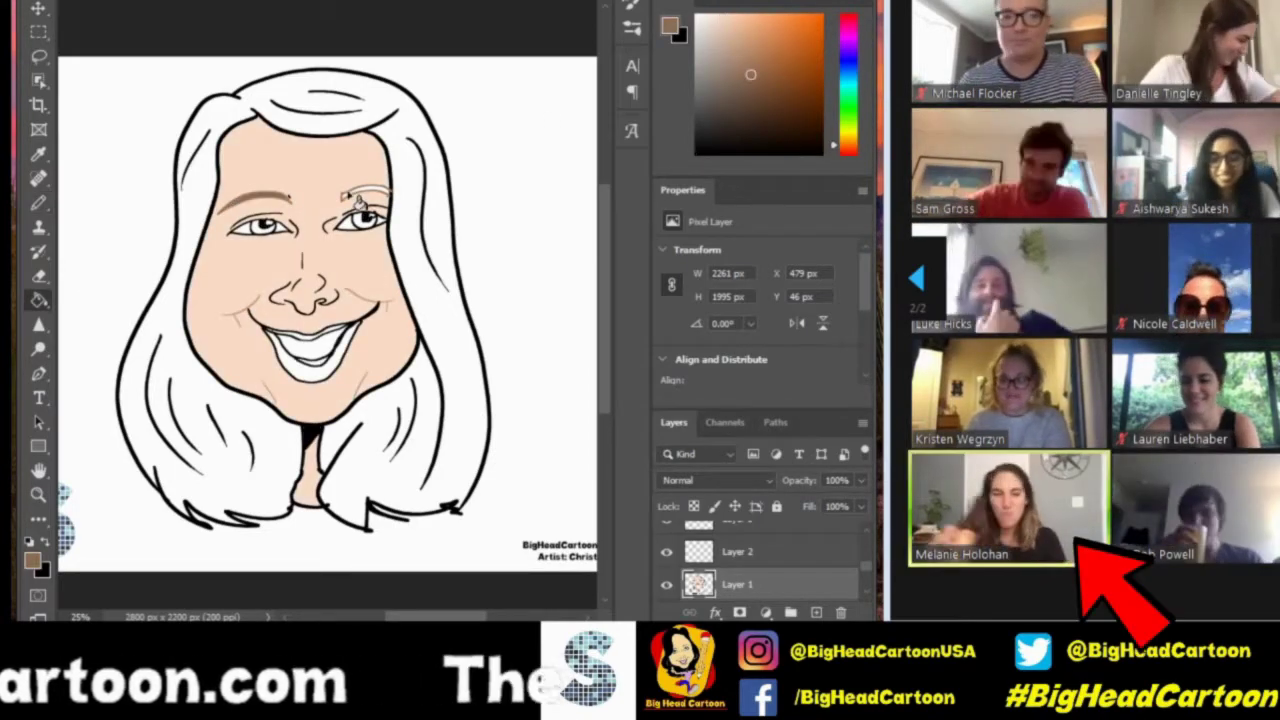
Fill the lips with a dusty pink and the teeth with white.
click(845, 15)
click(750, 40)
click(316, 346)
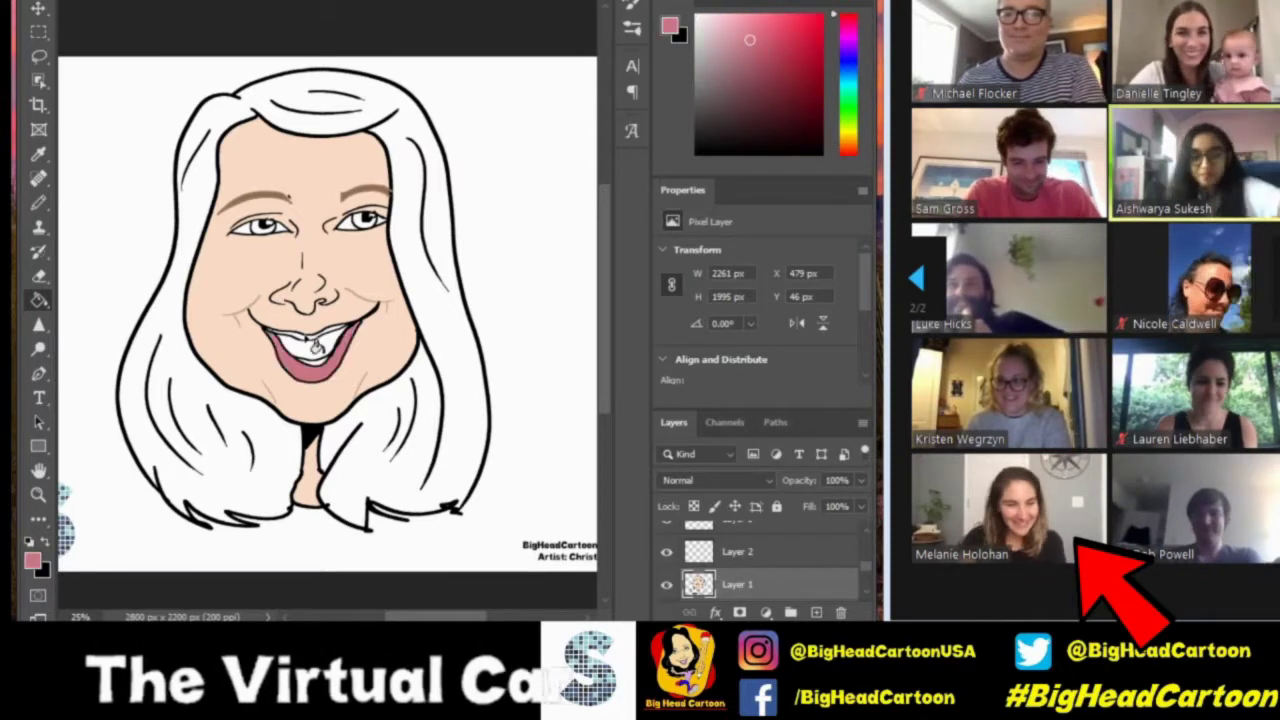
key(d)
key(x)
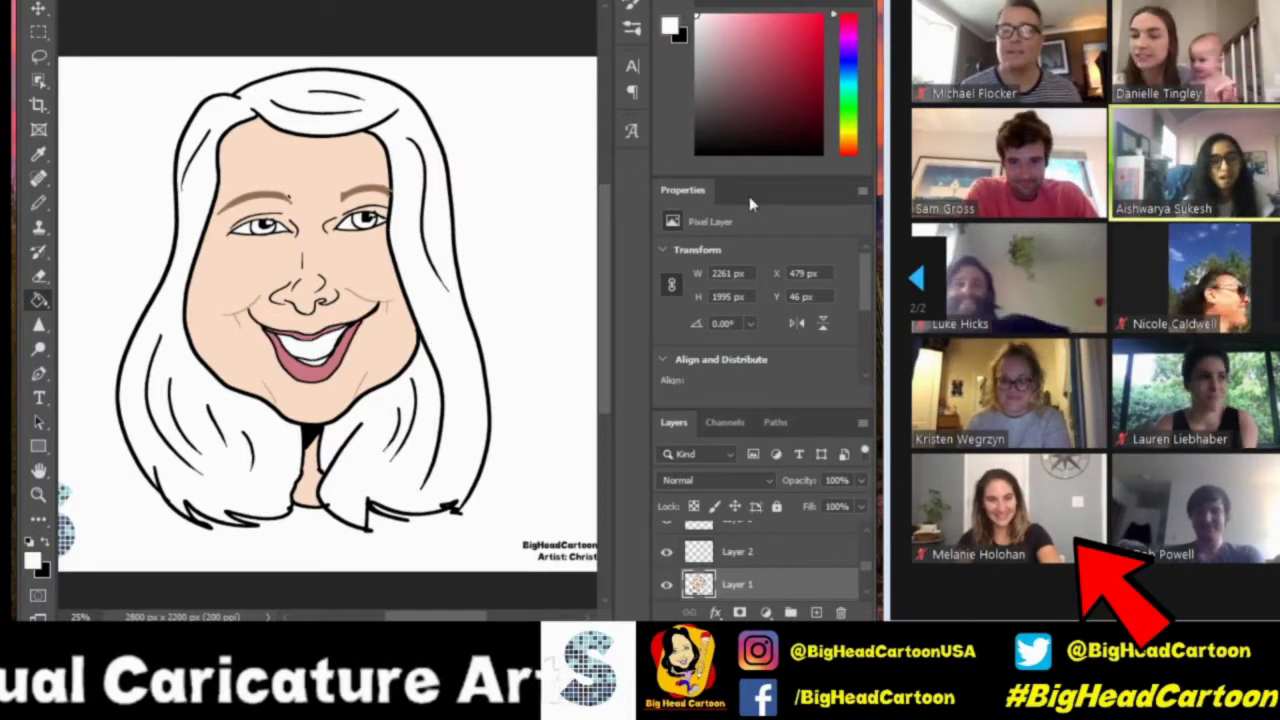
Fill both irises with blue and draw black eyelashes around the eyes.
click(846, 68)
click(760, 50)
click(372, 220)
click(260, 226)
key(d)
key(b)
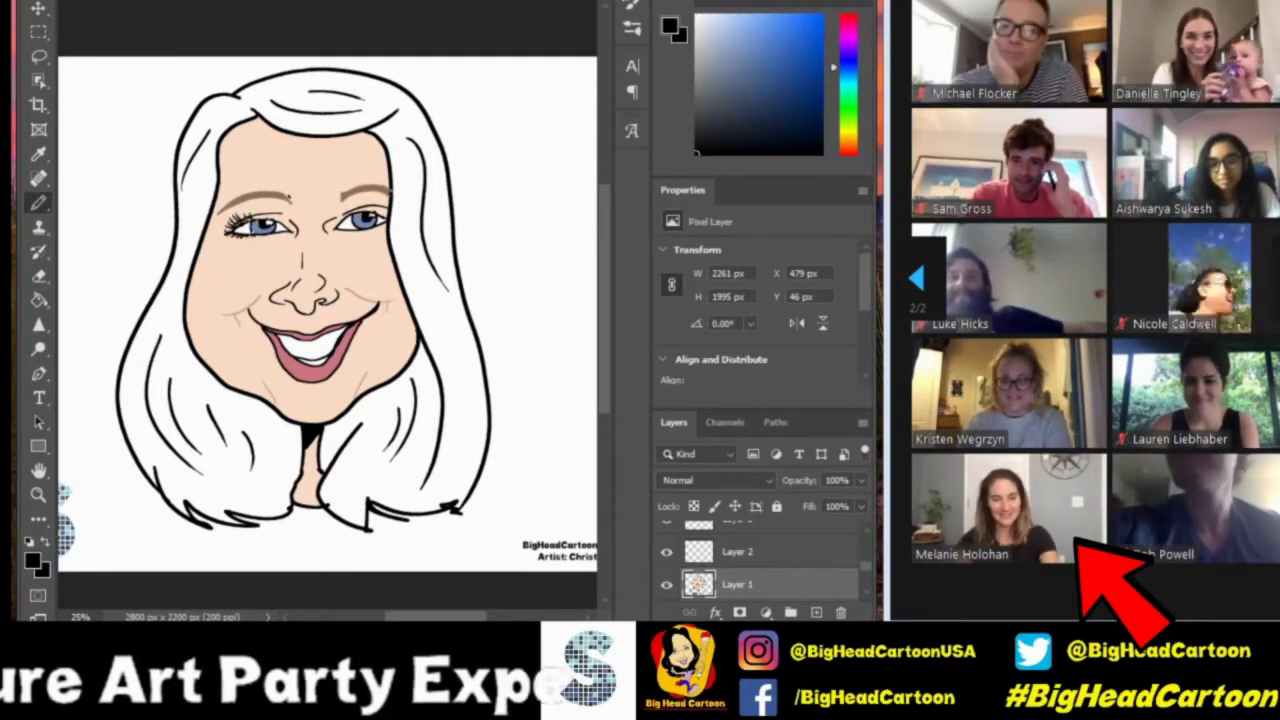
Paint a soft pink blush on both cheeks with the Brush tool.
click(846, 15)
click(778, 35)
right_click(38, 202)
click(110, 197)
mouse_move(200, 262)
mouse_down()
mouse_move(235, 298)
mouse_move(226, 292)
mouse_up()
key(ctrl+z)
drag(356, 272, 384, 292)
Fill the long hair with medium brown using the Paint Bucket.
click(749, 94)
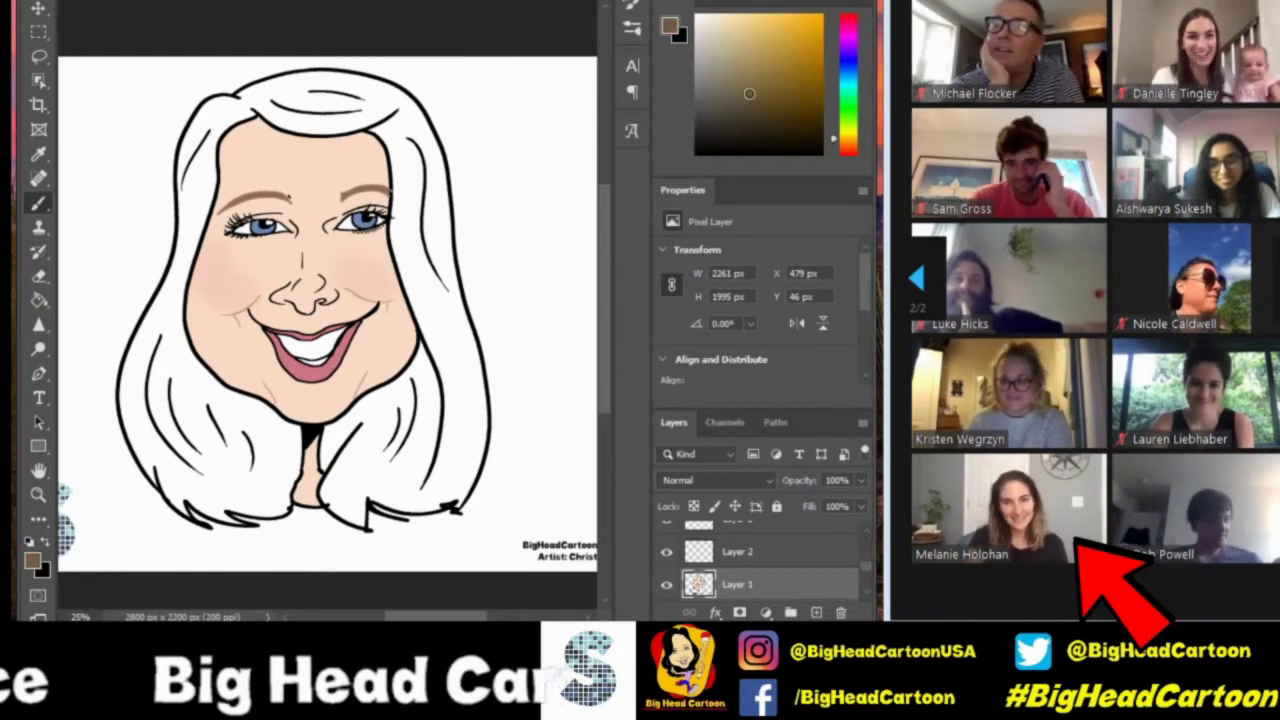
click(765, 80)
key(g)
click(210, 420)
Brush soft light-tan highlights along the lengths of the hair on both sides of the face.
key(b)
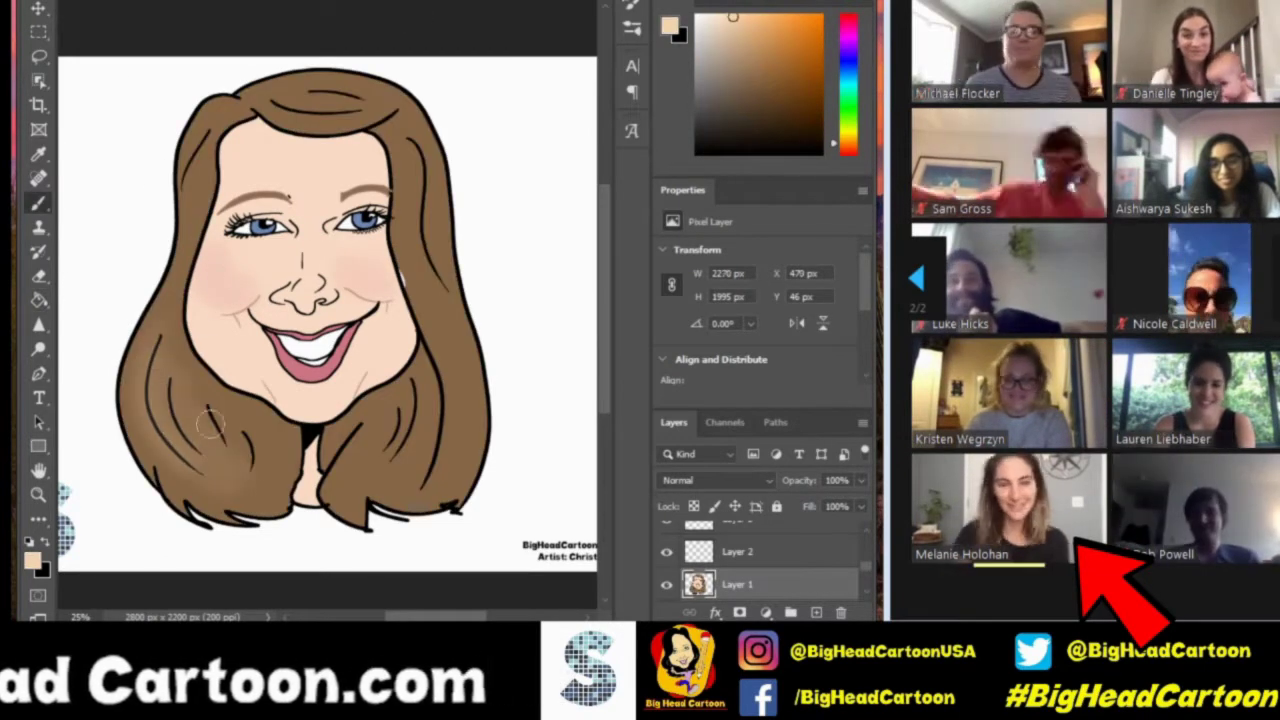
mouse_move(210, 425)
mouse_down()
mouse_move(193, 490)
mouse_move(175, 310)
mouse_up()
mouse_move(410, 370)
mouse_down()
mouse_move(420, 450)
mouse_move(455, 310)
mouse_move(445, 235)
mouse_move(415, 310)
mouse_up()
drag(200, 340, 150, 490)
drag(210, 390, 170, 460)
Darken the crown and upper sides of the hair with the Burn tool.
key(d)
key(o)
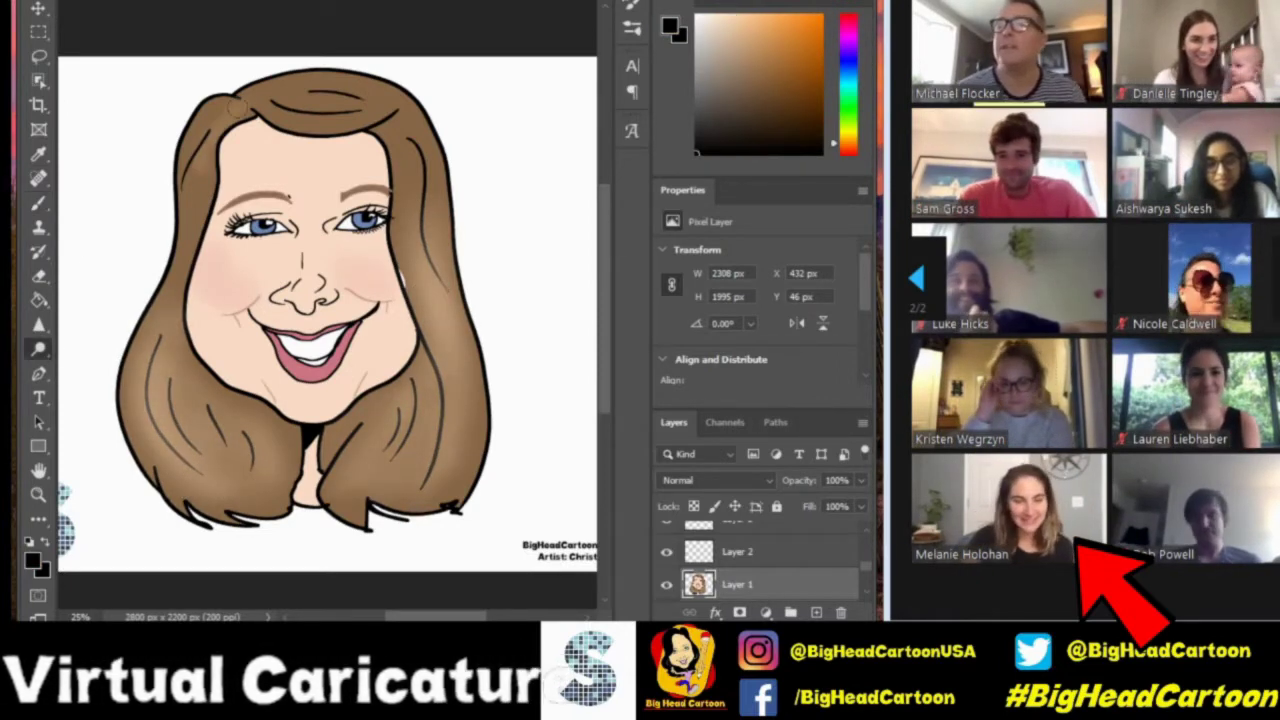
drag(235, 105, 190, 84)
mouse_move(200, 135)
mouse_down()
mouse_move(300, 95)
mouse_move(400, 120)
mouse_move(440, 220)
mouse_move(460, 340)
mouse_up()
mouse_move(240, 105)
mouse_down()
mouse_move(180, 220)
mouse_move(125, 405)
mouse_up()
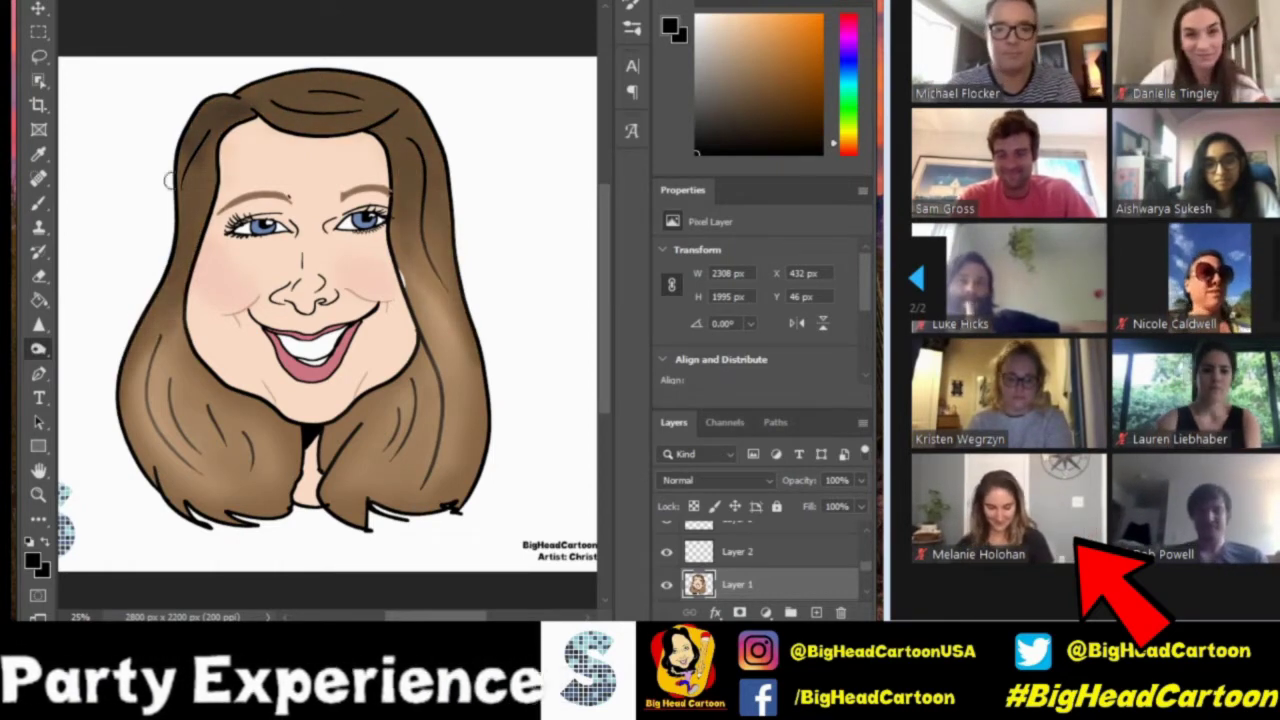
mouse_move(185, 200)
mouse_down()
mouse_move(360, 85)
mouse_move(452, 162)
mouse_up()
Brighten the lower hair lengths with the Dodge tool and deepen the hair near the neck with the Burn tool.
right_click(38, 348)
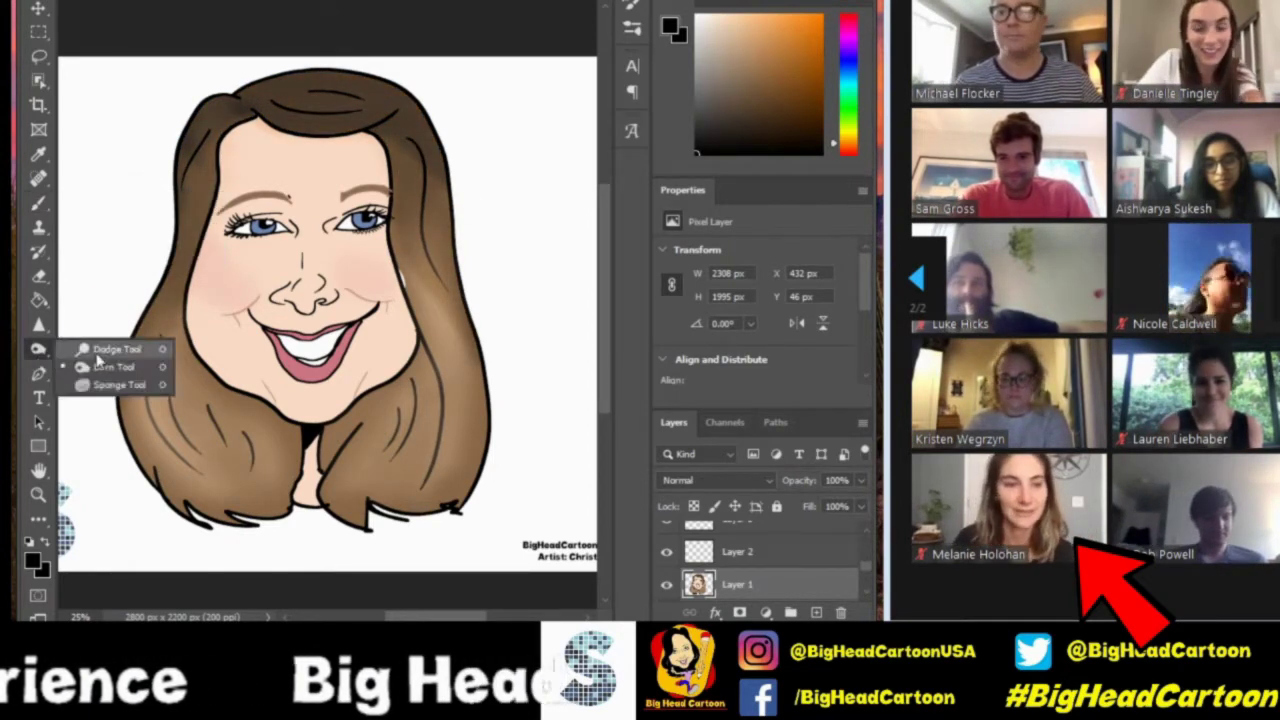
click(112, 349)
right_click(38, 348)
click(80, 365)
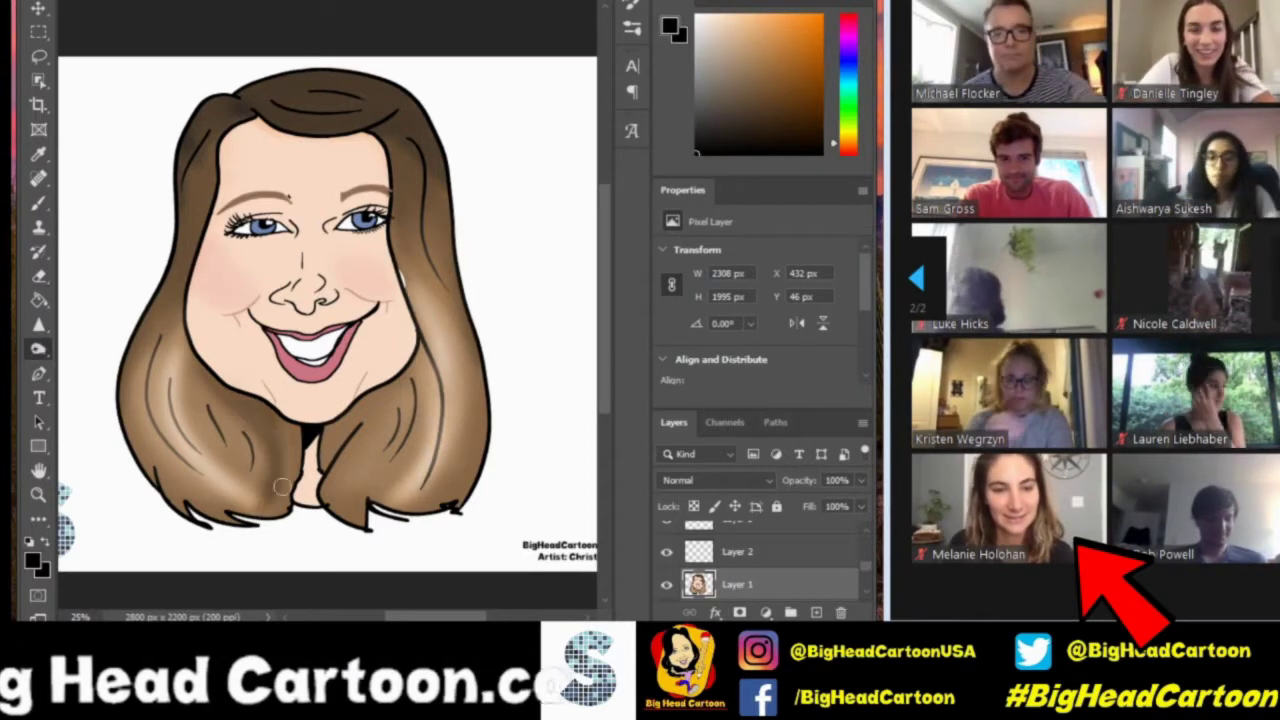
Outline the second caricature's head on Layer 2 in black, with short wavy hair, ears and a tapered jaw.
key(ctrl+0)
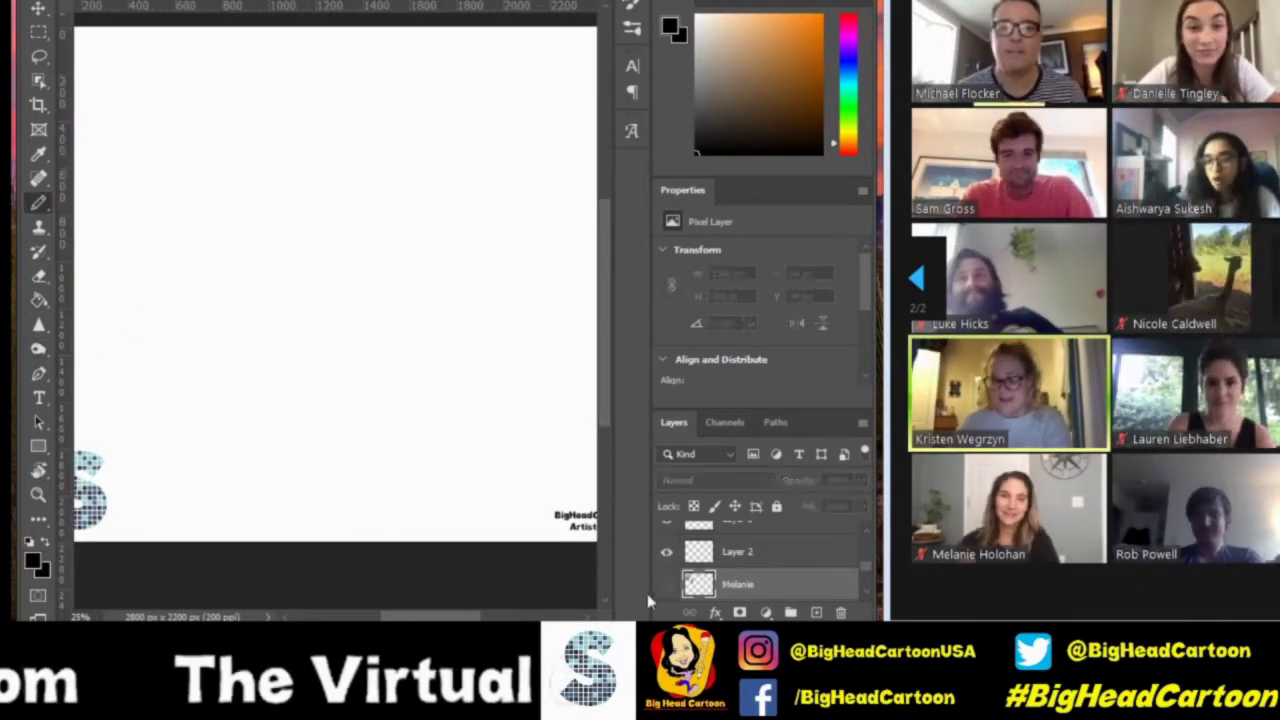
drag(365, 66, 215, 242)
mouse_move(218, 158)
mouse_down()
mouse_move(404, 135)
mouse_move(434, 280)
mouse_up()
mouse_move(212, 250)
mouse_down()
mouse_move(212, 330)
mouse_move(284, 470)
mouse_move(440, 318)
mouse_up()
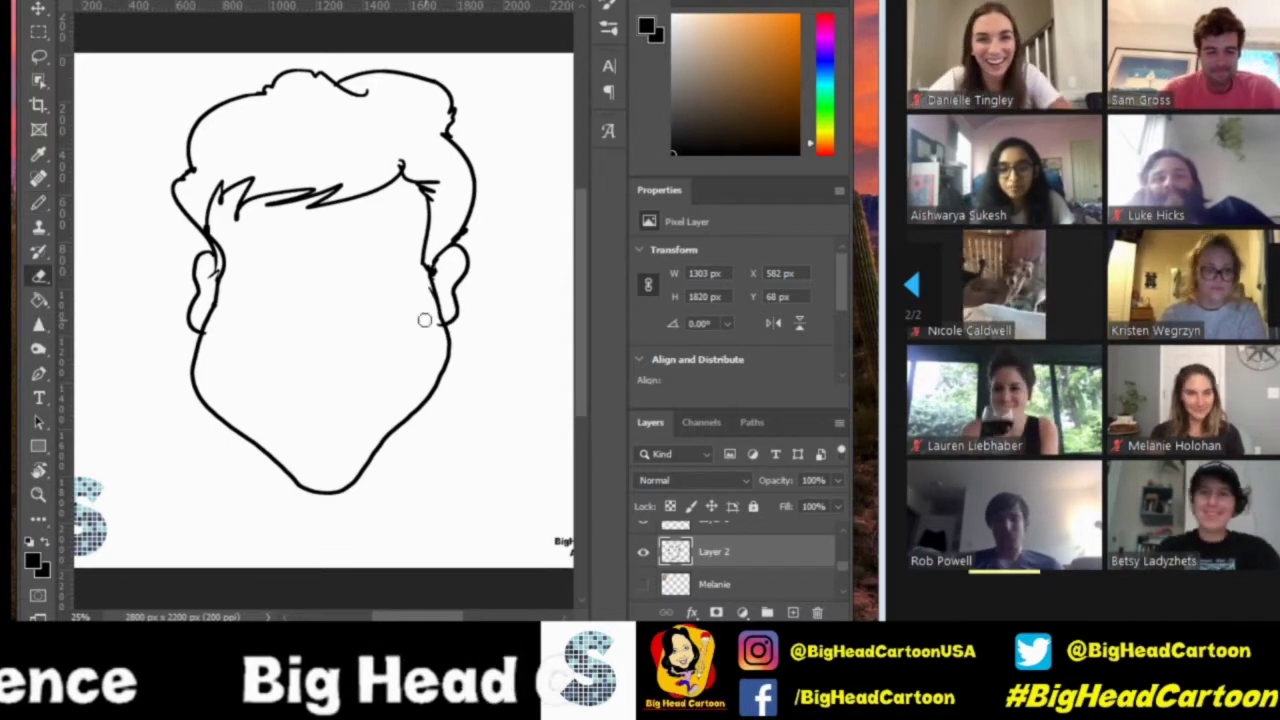
Draw thick eyebrows, narrow eyes and a broad nose on the second caricature using finer lines.
mouse_move(230, 262)
mouse_down()
mouse_move(318, 245)
mouse_move(424, 262)
mouse_up()
right_click(300, 250)
key(Return)
drag(246, 276, 308, 266)
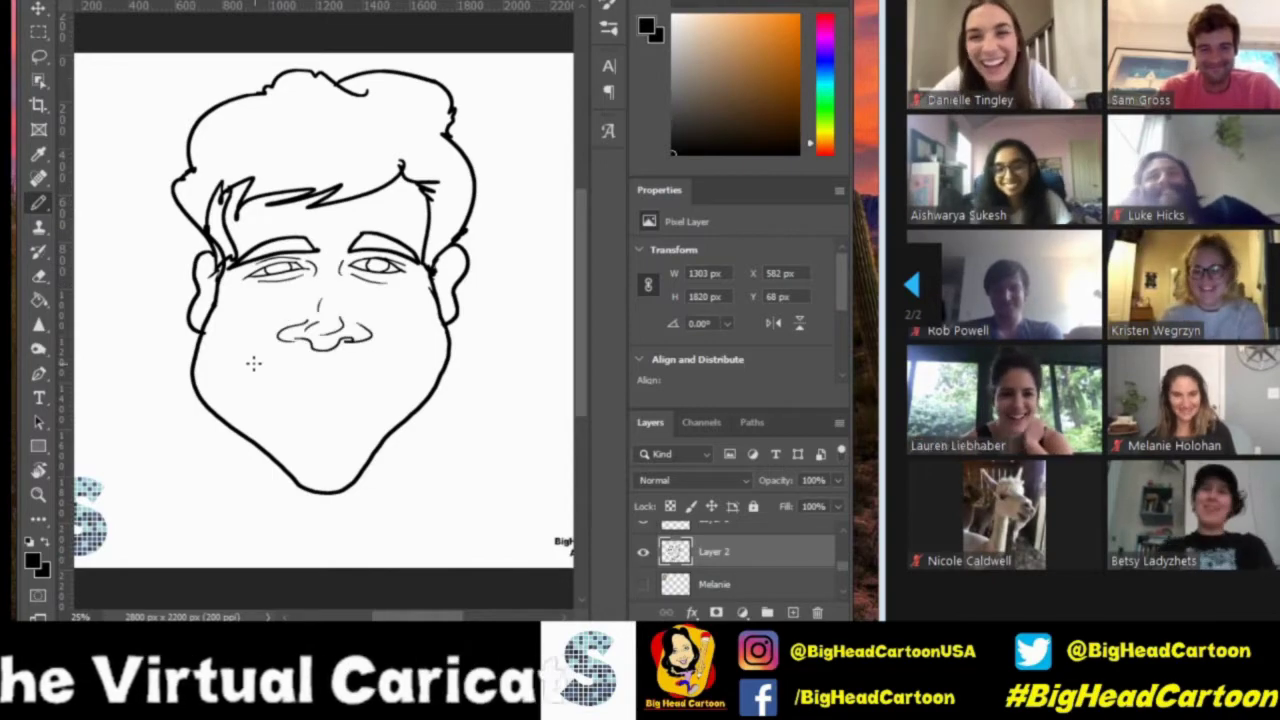
Draw the wide smiling mouth, then add jaw contour lines and pupils to the second caricature.
drag(256, 352, 400, 348)
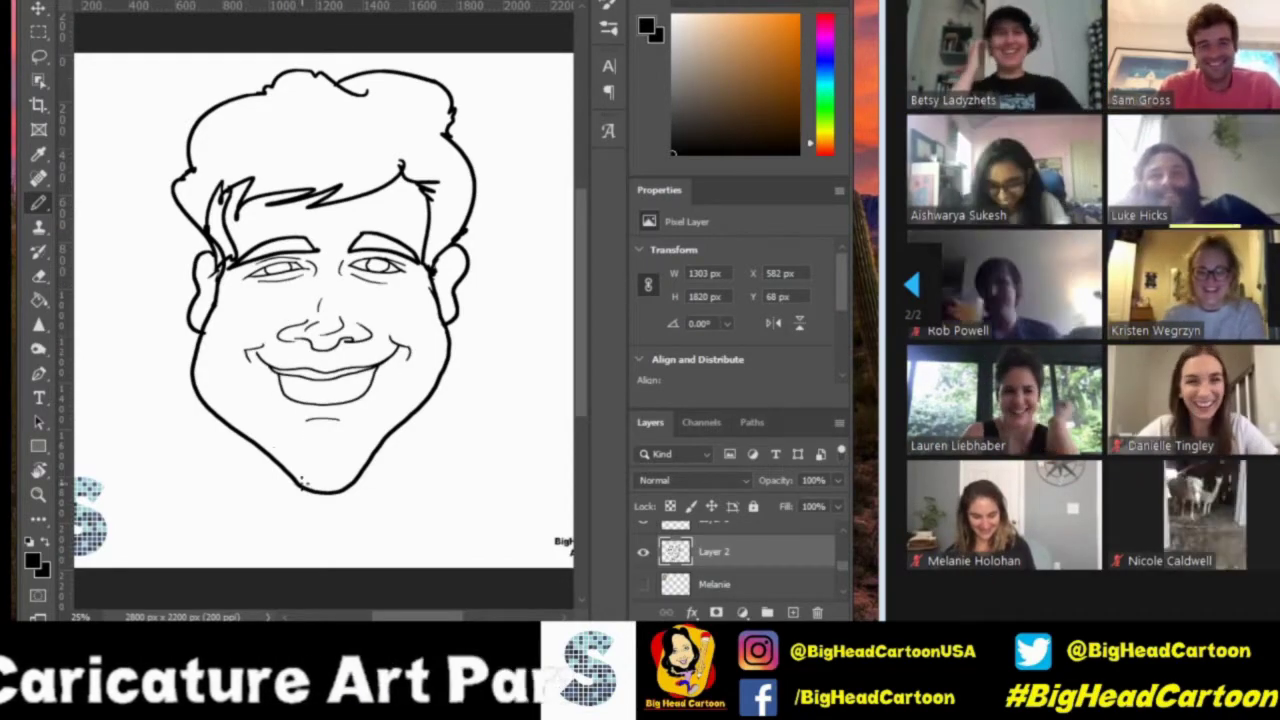
drag(272, 448, 318, 490)
drag(376, 258, 388, 268)
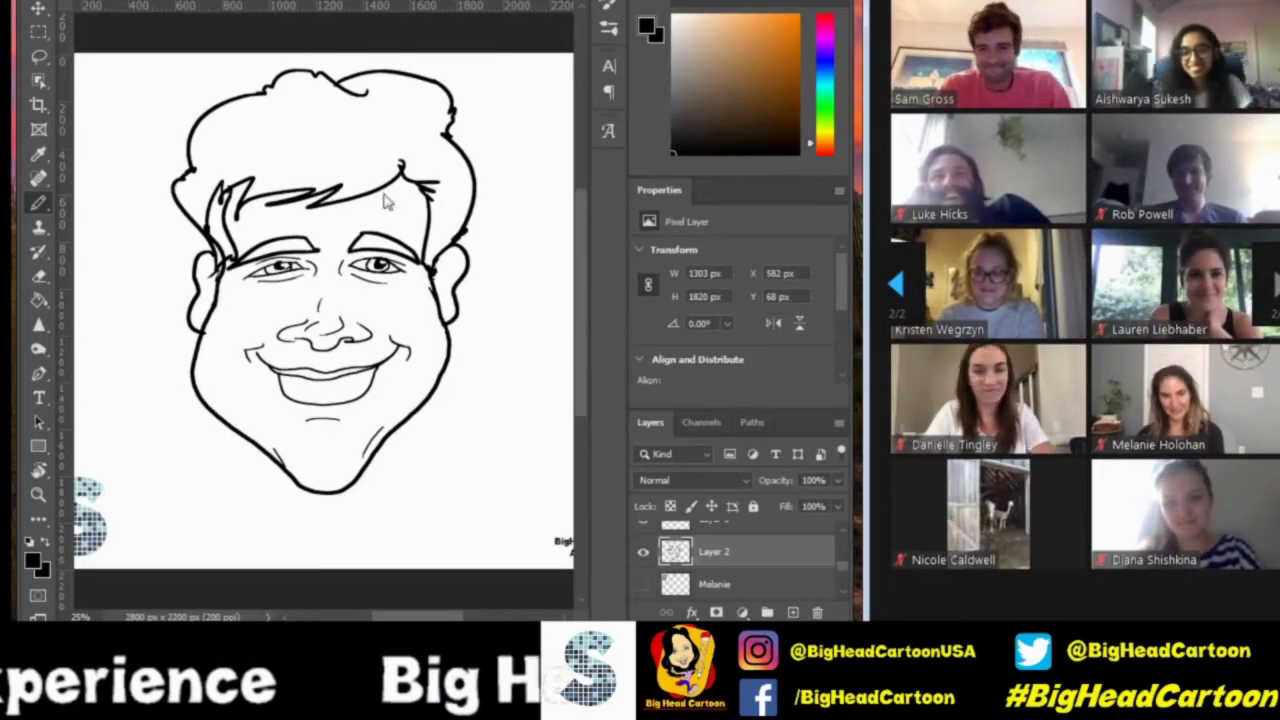
Fill the second caricature's eyebrows and short hair with dark brown using the Paint Bucket.
key(g)
click(280, 248)
click(378, 250)
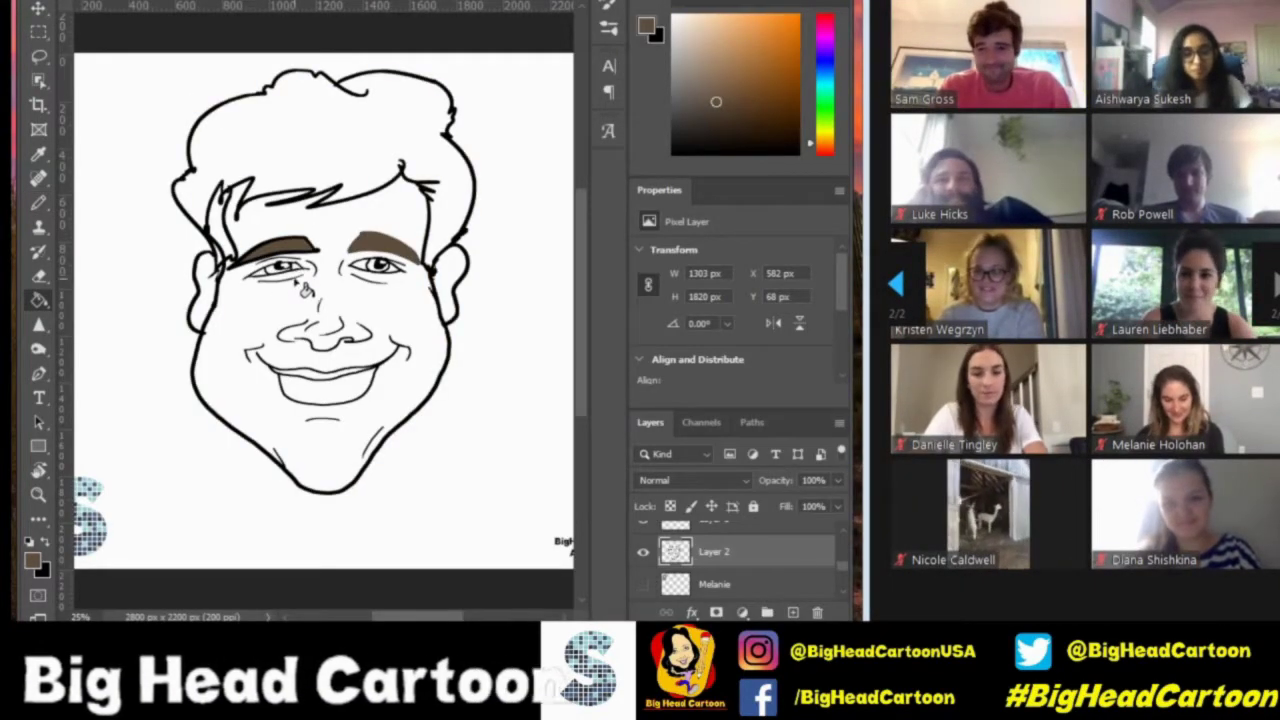
click(462, 215)
click(224, 262)
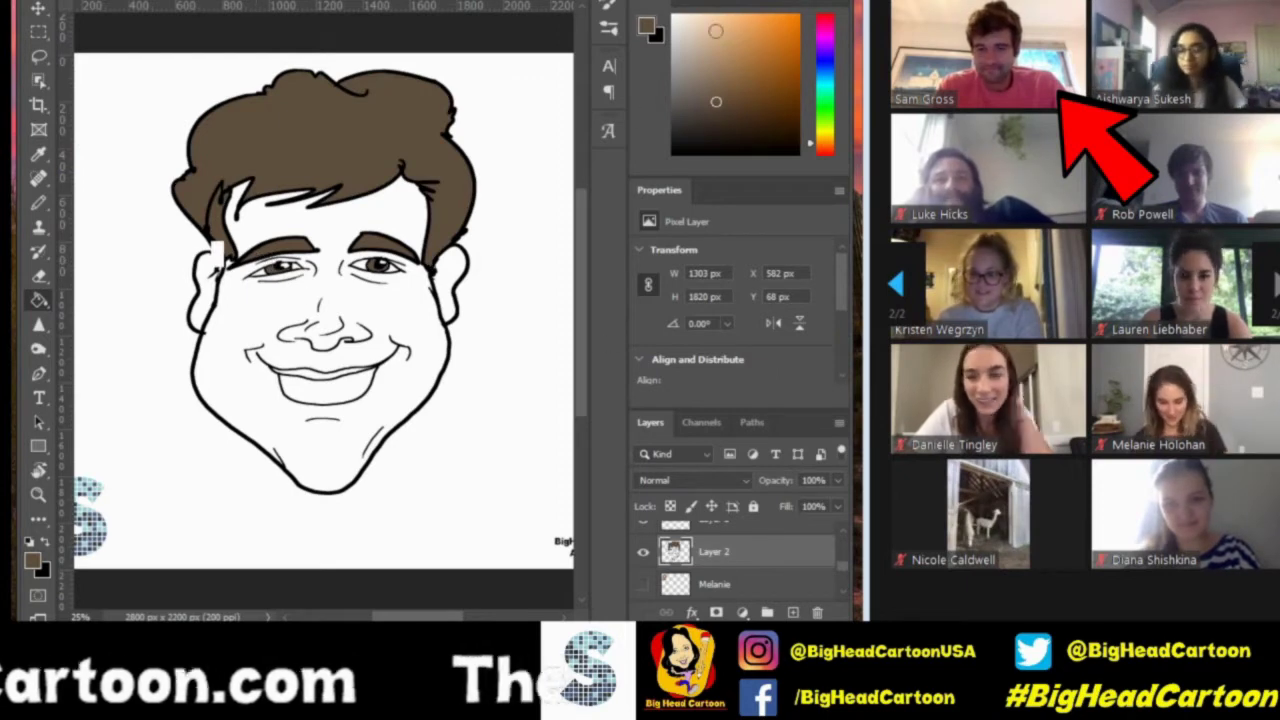
Fill the second caricature's face and ears with a light skin tone and the mouth with a muted pink.
click(240, 300)
click(205, 290)
click(345, 403)
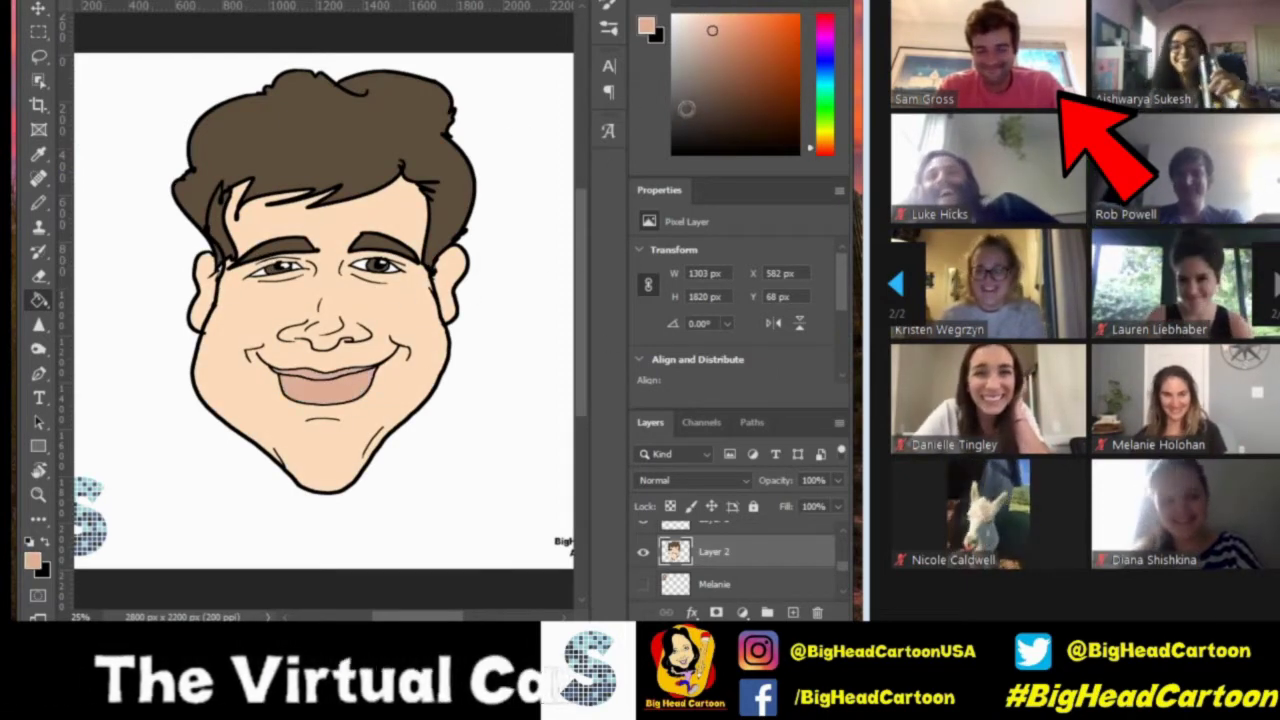
Brush soft shading onto the cheeks and jaw, and draw black strand lines in the short hair.
key(b)
mouse_move(210, 320)
mouse_down()
mouse_move(400, 380)
mouse_move(380, 365)
mouse_move(255, 358)
mouse_move(300, 470)
mouse_move(440, 360)
mouse_up()
key(d)
mouse_move(280, 160)
mouse_down()
mouse_move(437, 158)
mouse_move(207, 165)
mouse_up()
Shade and highlight the second caricature's hair, ears and face with the Burn and Dodge tools.
key(o)
mouse_move(205, 290)
mouse_down()
mouse_move(215, 395)
mouse_move(440, 370)
mouse_move(445, 100)
mouse_move(195, 250)
mouse_up()
mouse_move(405, 150)
mouse_down()
mouse_move(255, 240)
mouse_move(410, 195)
mouse_up()
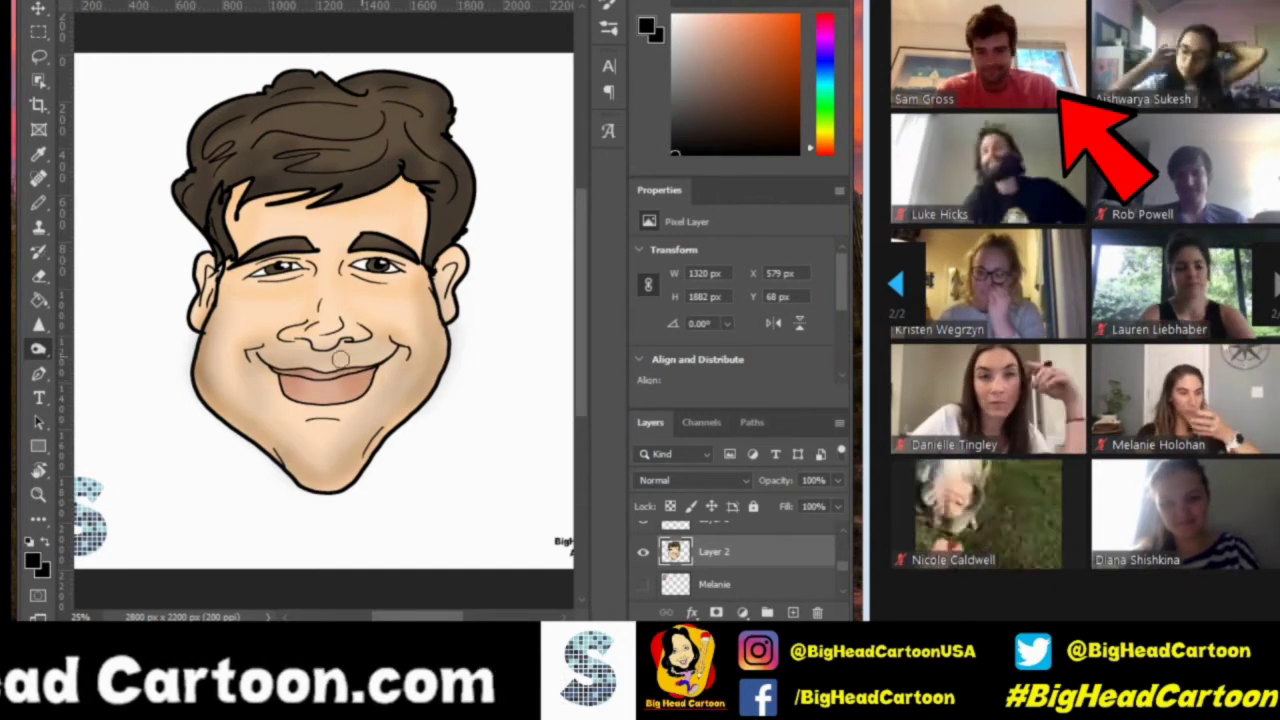
drag(340, 360, 412, 364)
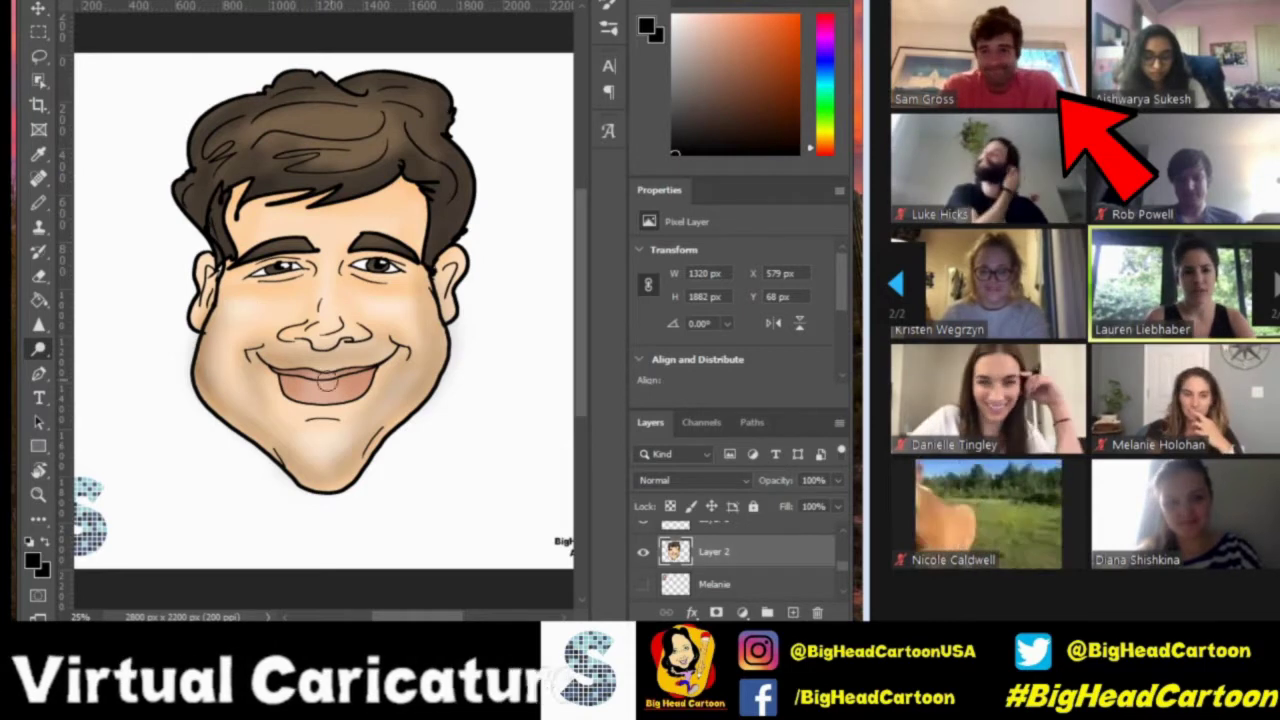
Scale the finished short-haired caricature down to less than half its size.
key(ctrl+t)
drag(484, 516, 301, 252)
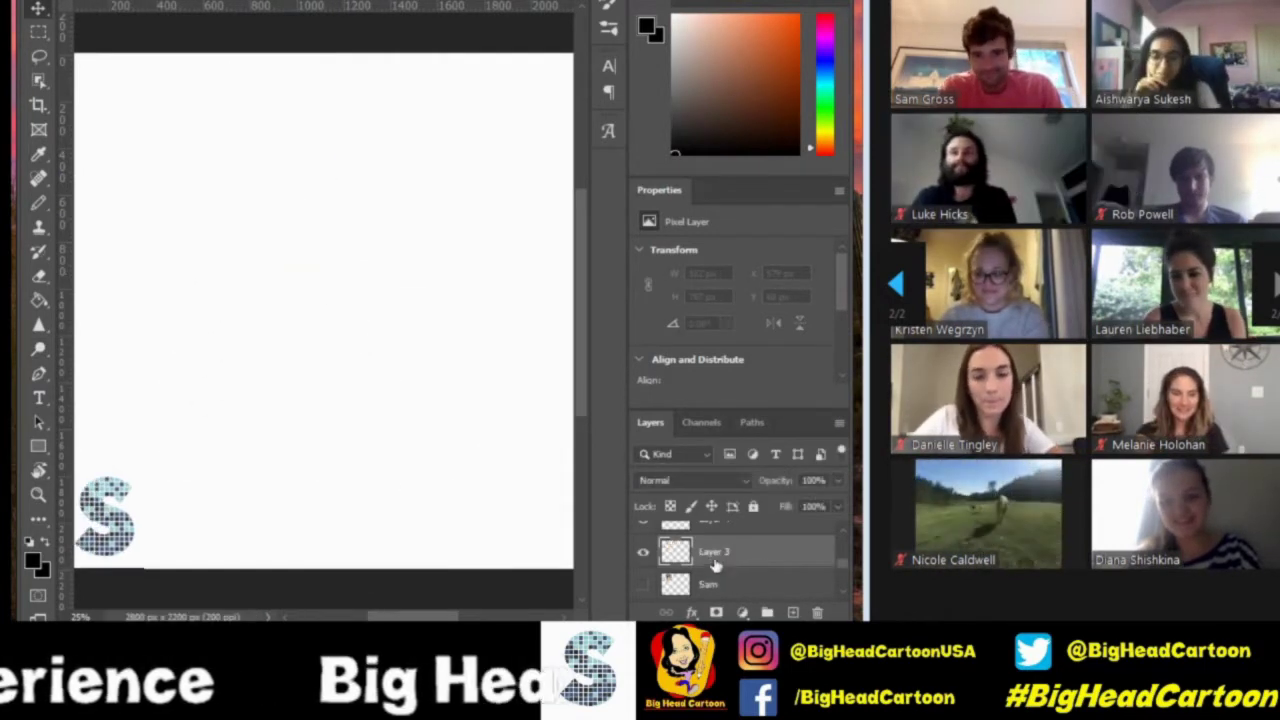
Outline the third caricature's long hair and pointed face on Layer 3 in black.
key(b)
mouse_move(305, 75)
mouse_down()
mouse_move(177, 488)
mouse_move(421, 510)
mouse_up()
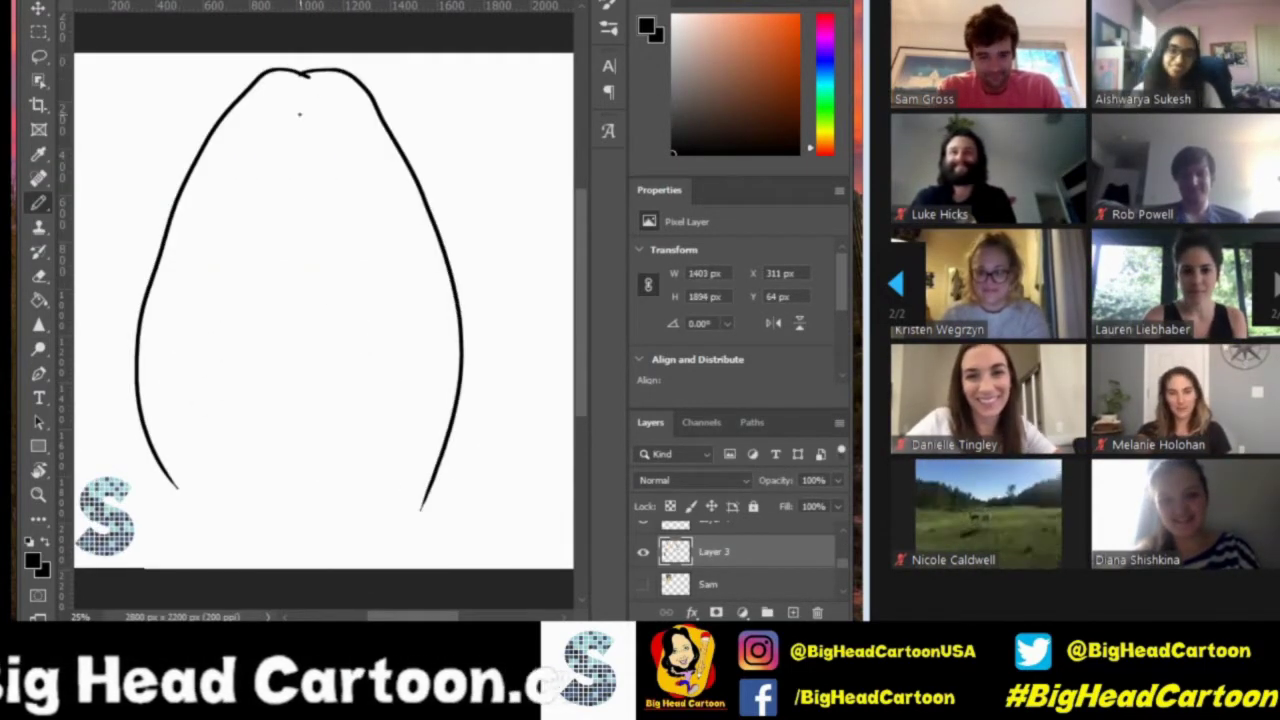
mouse_move(283, 96)
mouse_down()
mouse_move(222, 508)
mouse_move(365, 478)
mouse_up()
mouse_move(213, 238)
mouse_down()
mouse_move(345, 340)
mouse_move(404, 278)
mouse_up()
Draw the third caricature's neck and close the pointed hair ends on both sides of it.
mouse_move(298, 398)
mouse_down()
mouse_move(303, 458)
mouse_move(274, 555)
mouse_up()
drag(168, 480, 276, 556)
drag(313, 446, 350, 547)
drag(430, 486, 354, 547)
drag(301, 480, 342, 490)
Draw thin eyebrows and add fine strand lines throughout the third caricature's long hair.
right_click(290, 199)
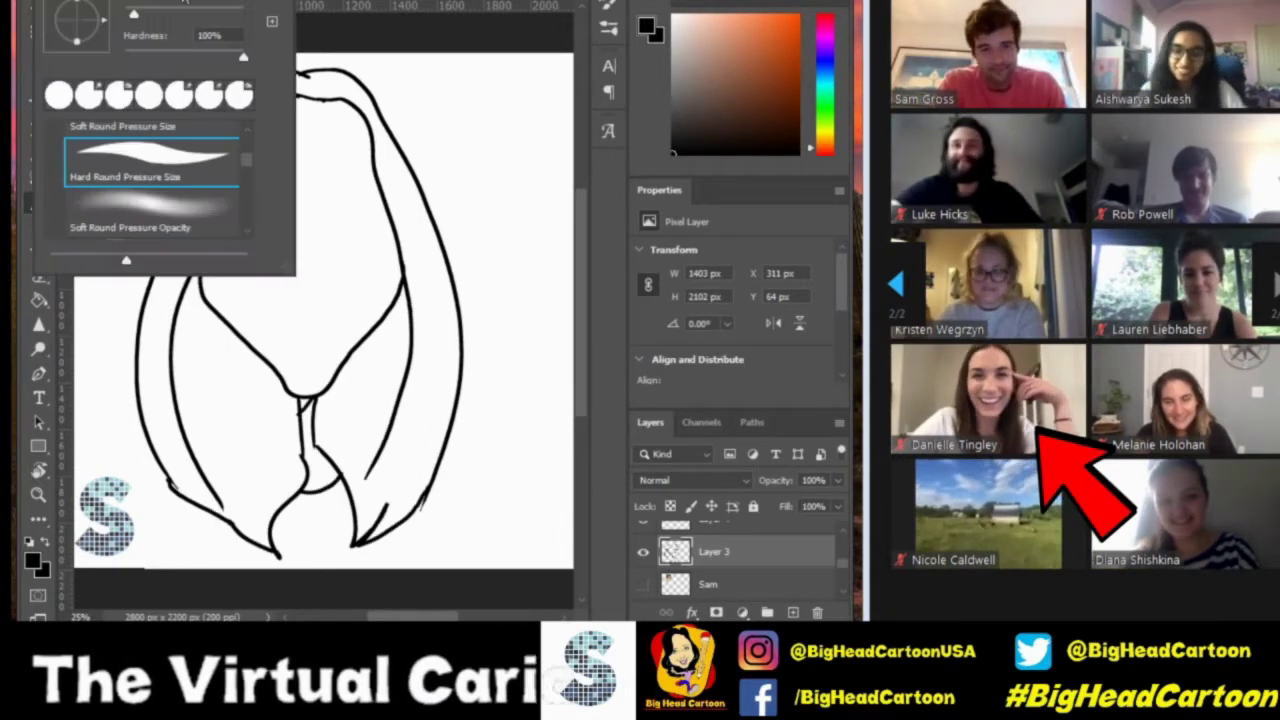
key(Return)
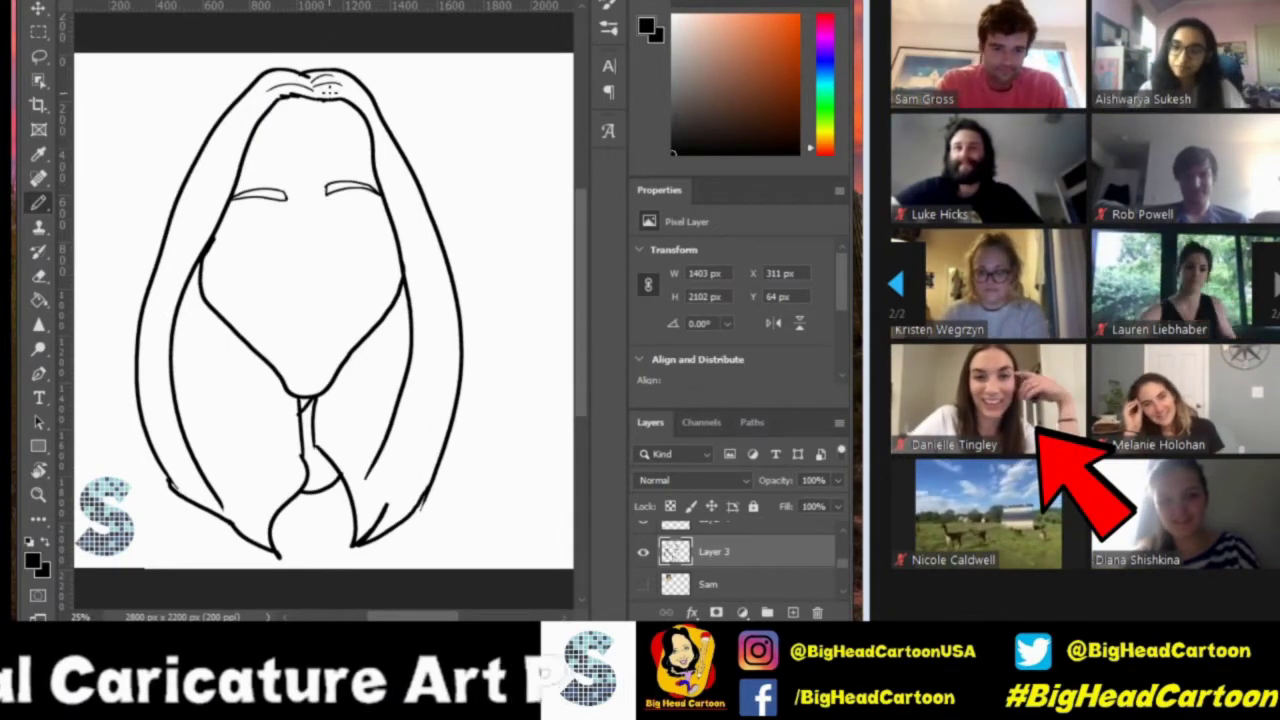
drag(195, 335, 215, 470)
drag(255, 366, 265, 455)
drag(276, 396, 280, 458)
drag(398, 332, 358, 434)
drag(376, 342, 356, 388)
drag(383, 165, 432, 360)
drag(356, 390, 342, 414)
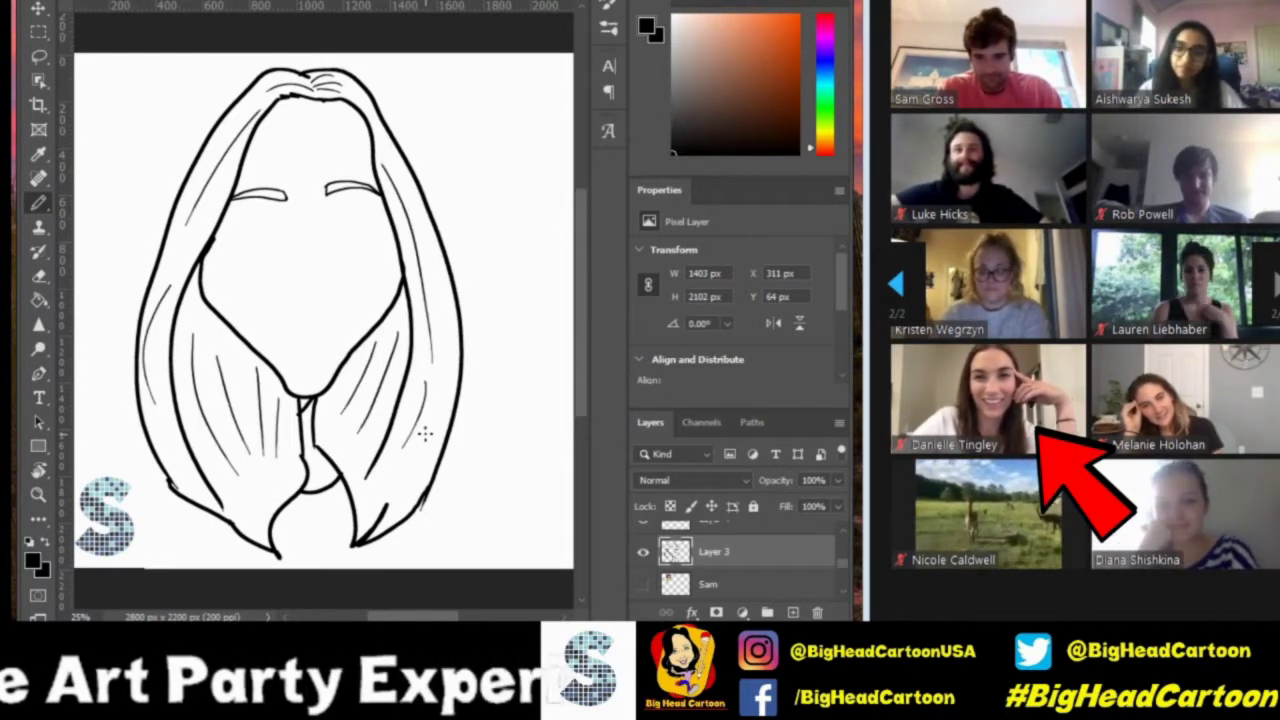
Draw the third caricature's eyes beneath the eyebrows, with round irises and dark pupils.
mouse_move(324, 212)
mouse_down()
mouse_move(372, 209)
mouse_move(356, 210)
mouse_up()
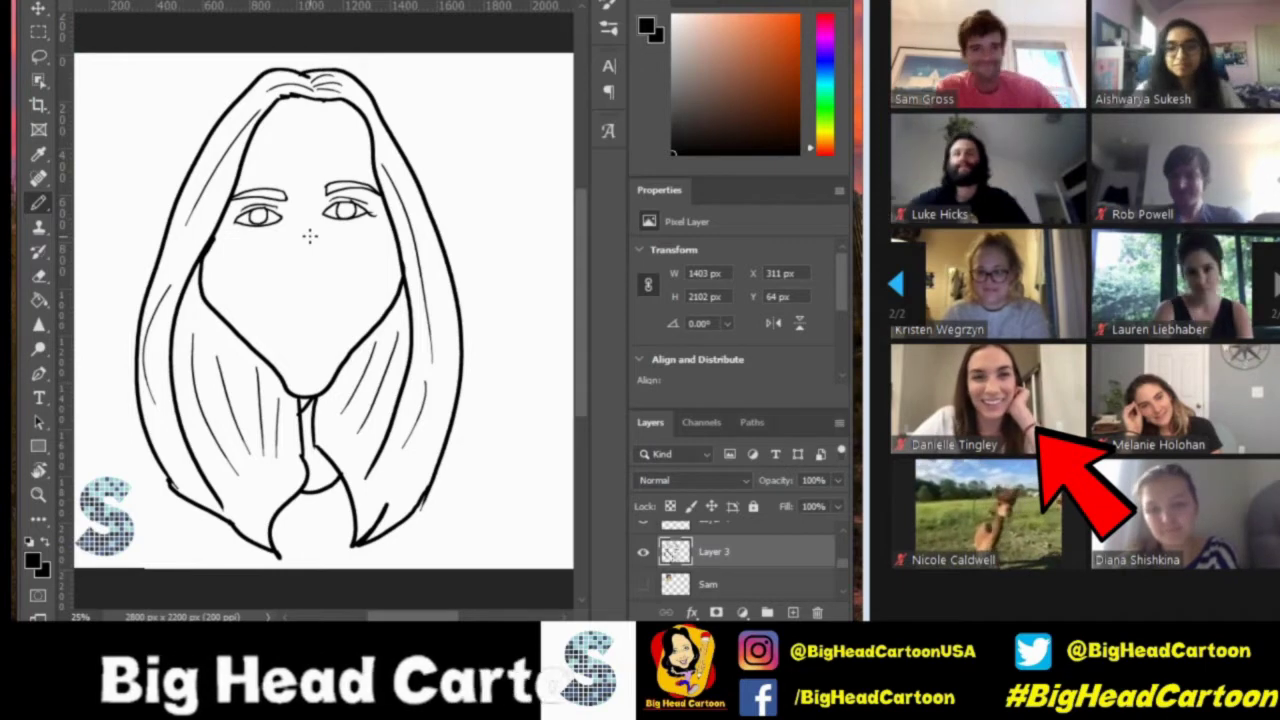
right_click(310, 235)
key(Return)
drag(254, 212, 261, 214)
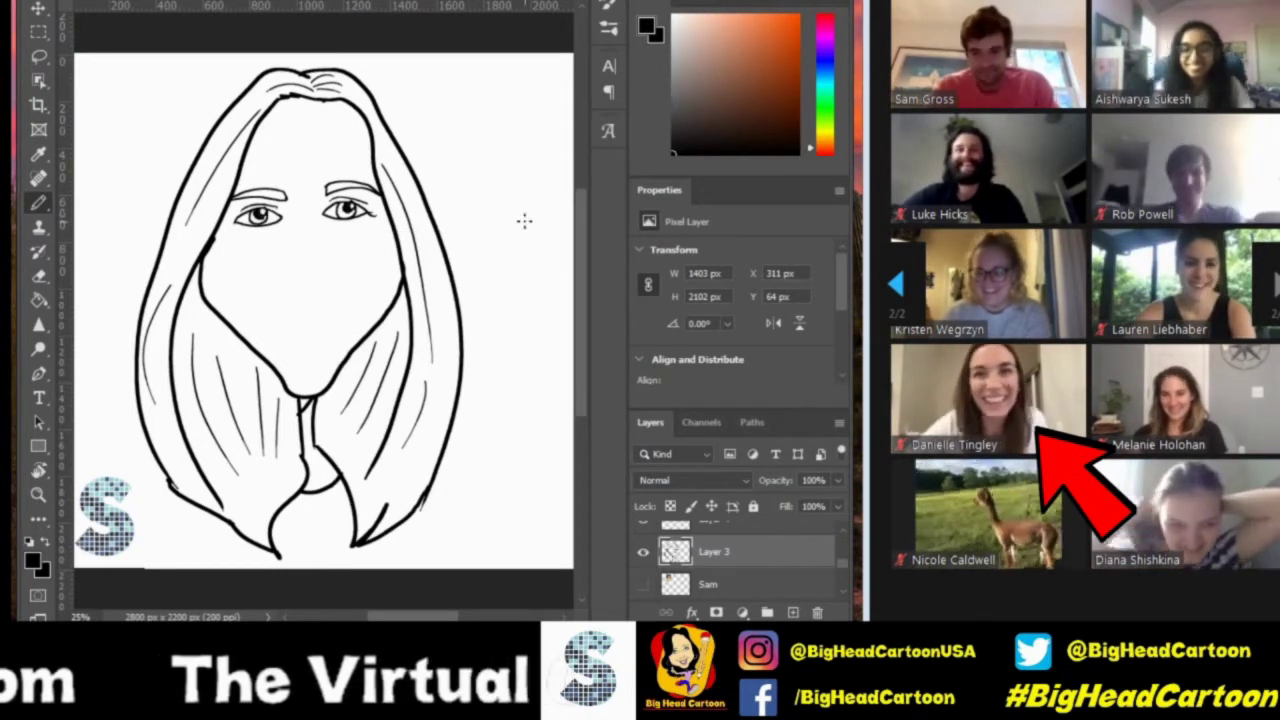
Draw the third caricature's nose and open smile, with fine crease lines beside the mouth.
drag(248, 292, 372, 285)
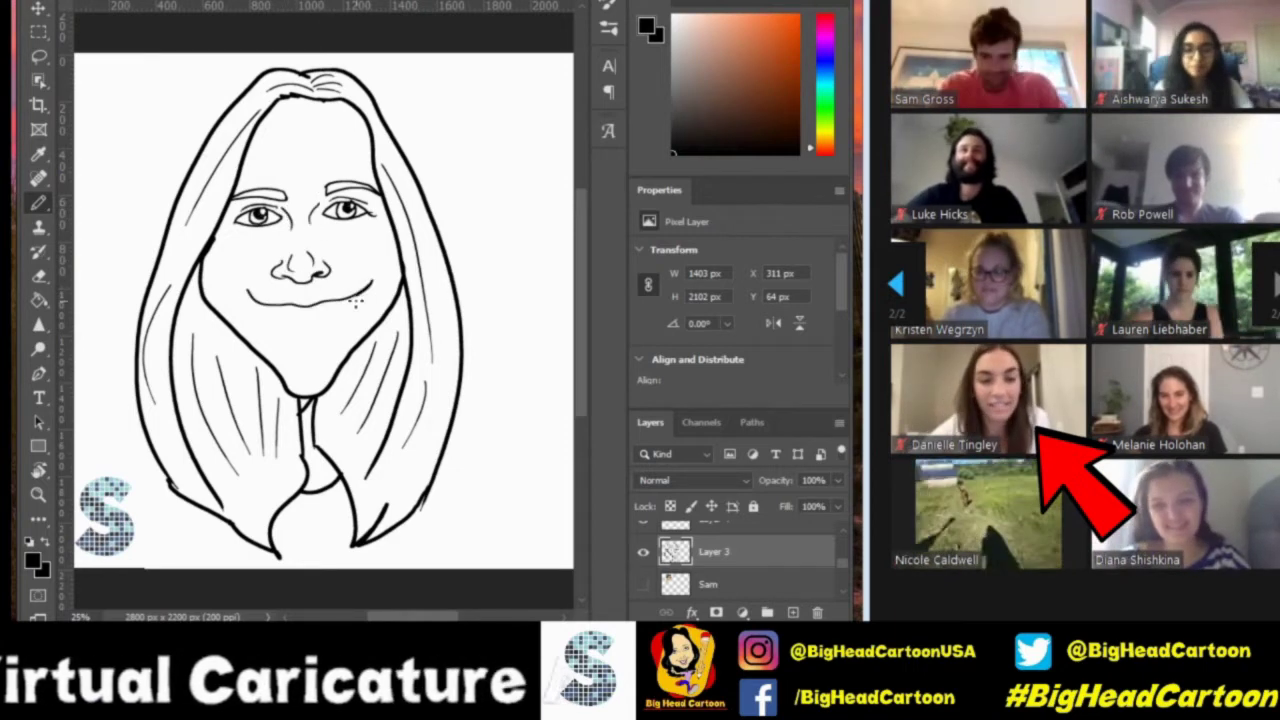
key(ctrl+z)
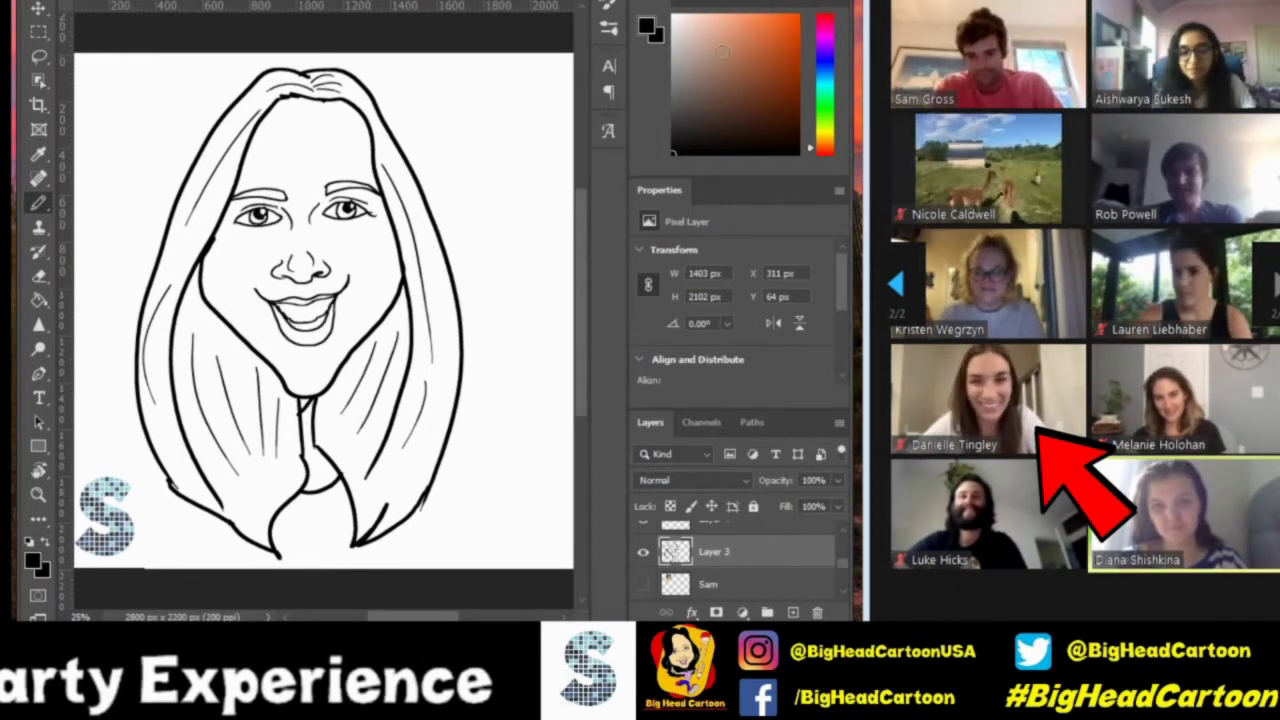
click(343, 268)
Fill the third caricature's eyebrows and long hair with medium brown.
click(712, 44)
click(40, 301)
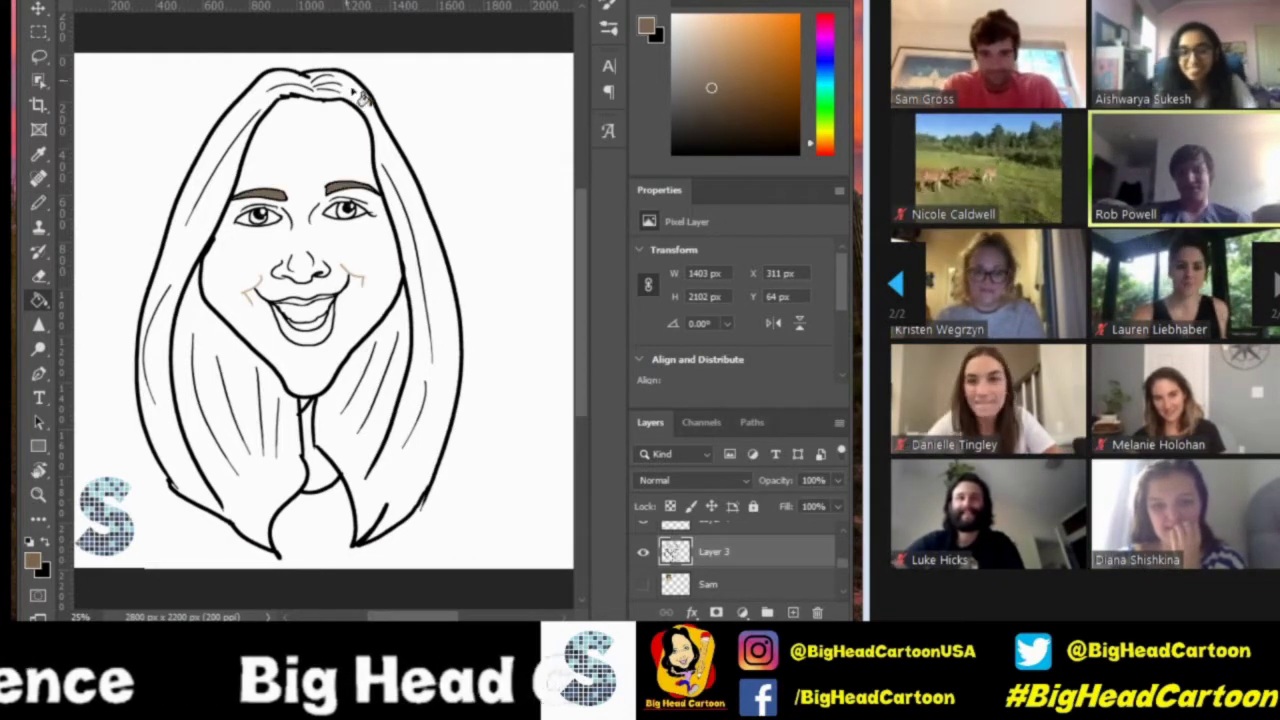
click(362, 97)
key(x)
Fill the third caricature's face and neck with a light peach skin tone.
click(700, 22)
click(337, 357)
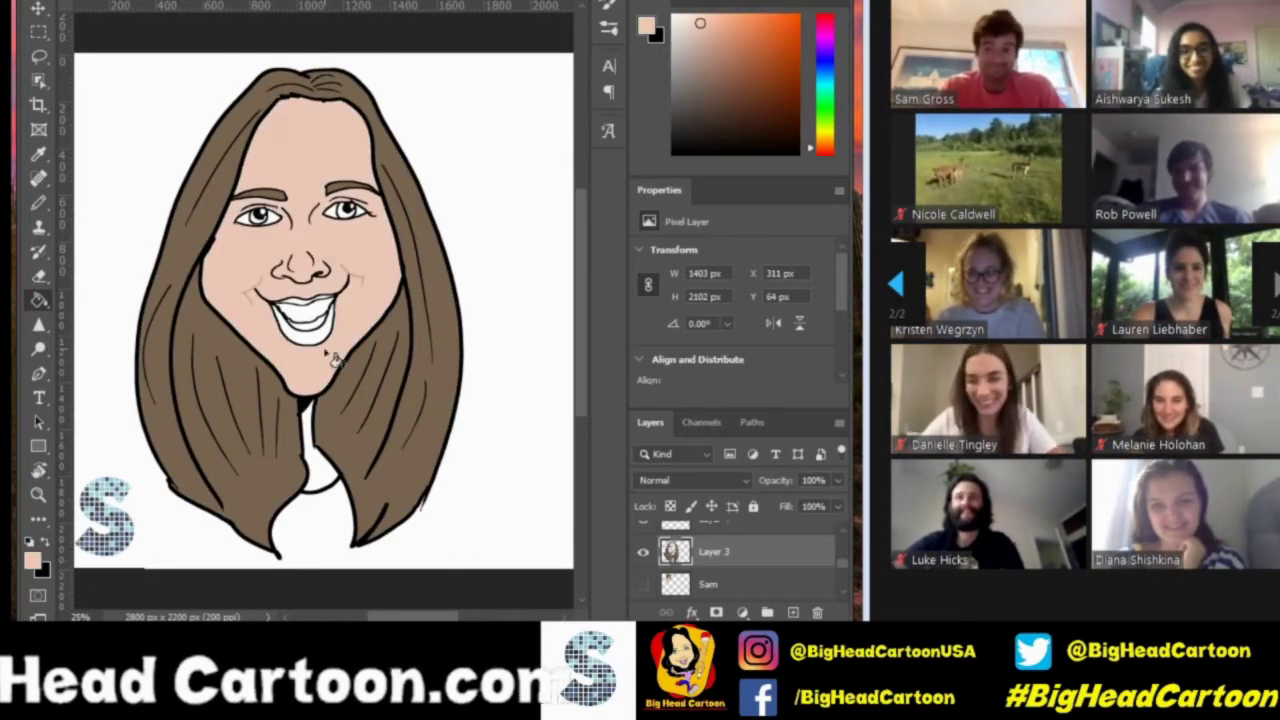
key(ctrl+z)
click(336, 179)
click(318, 455)
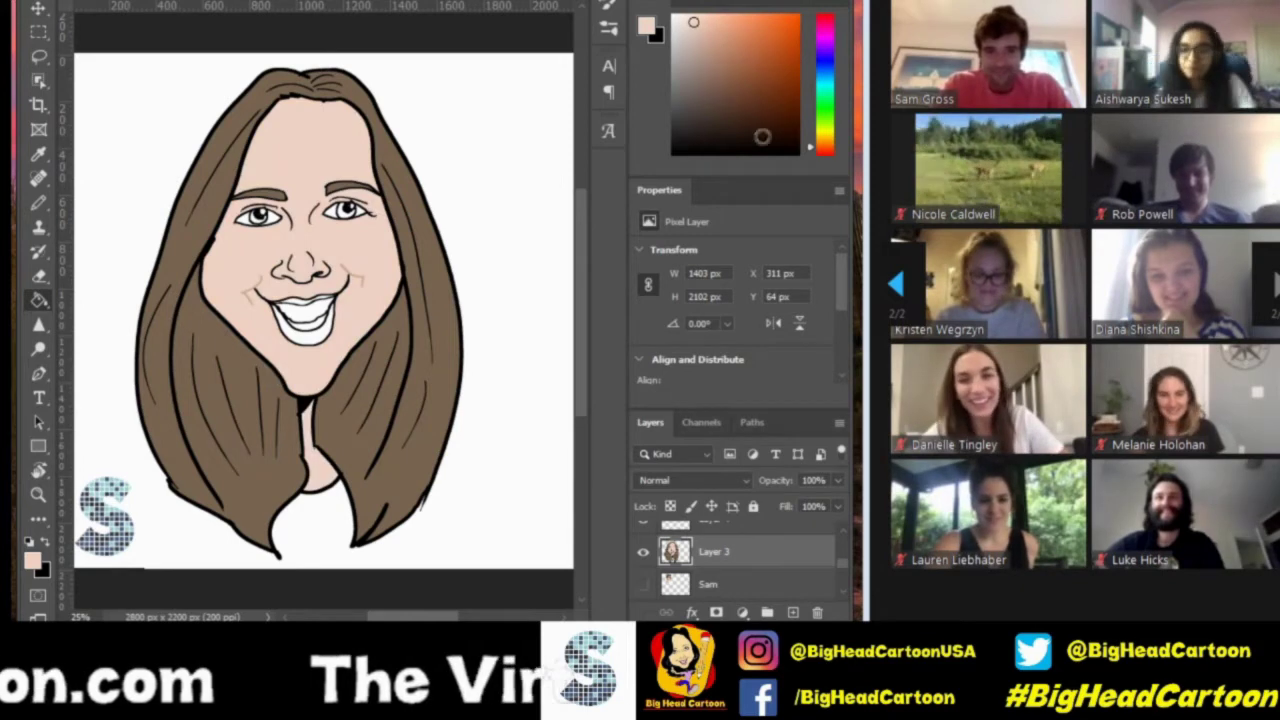
Fill both of the third caricature's irises with a soft blue.
key(d)
key(x)
click(745, 45)
click(345, 210)
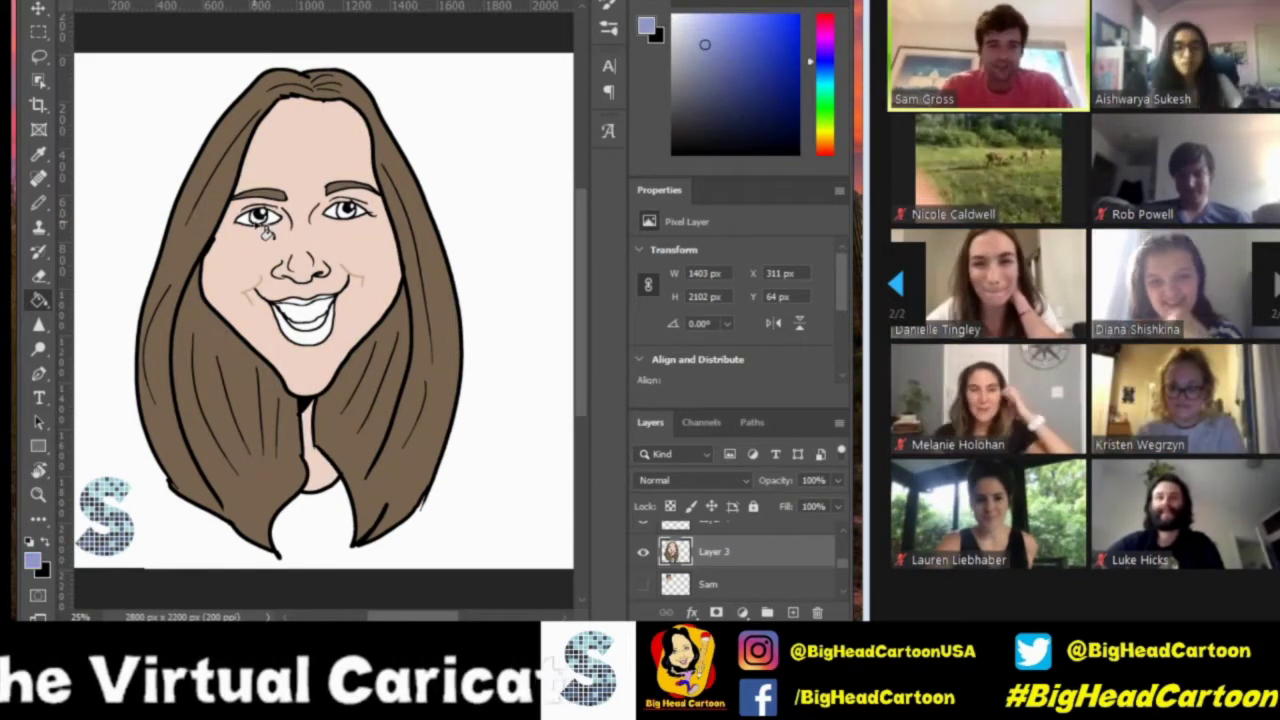
click(262, 216)
Draw black eyelashes at the outer corners of the third caricature's eyes.
key(d)
key(b)
drag(226, 208, 242, 220)
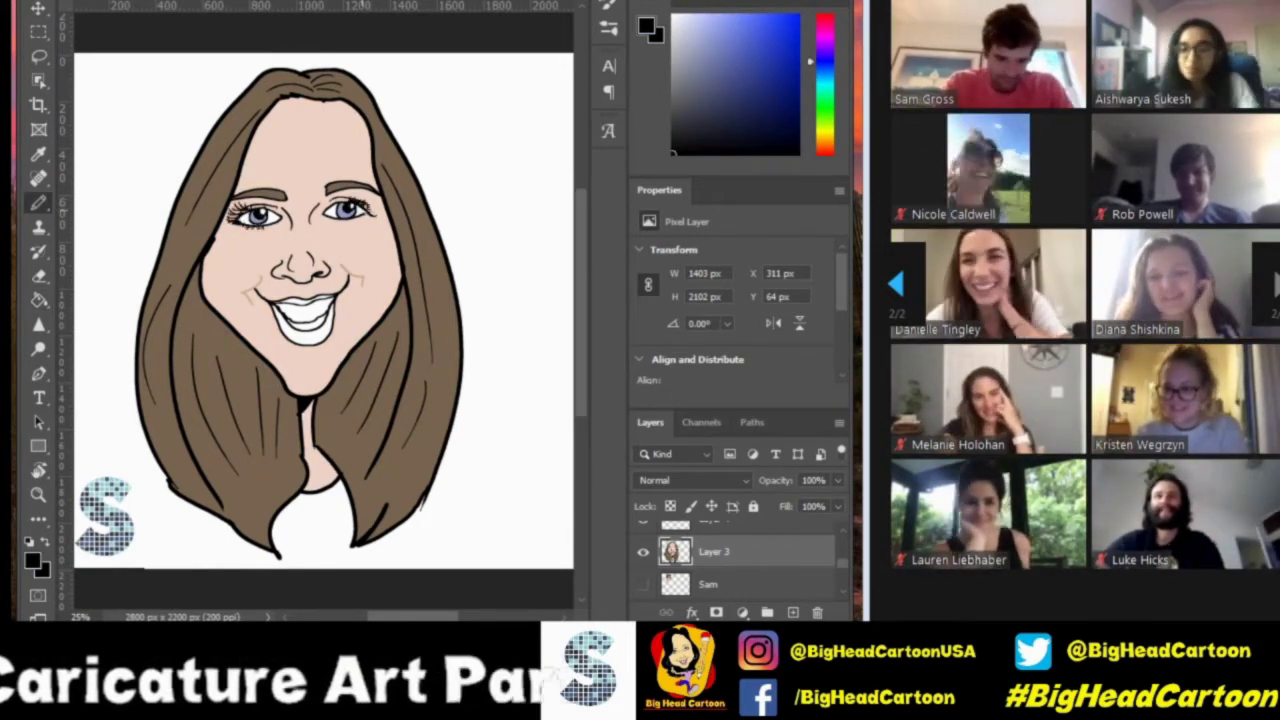
Add a soft pink blush to both of the third caricature's cheeks with the Brush tool.
drag(812, 58, 822, 16)
click(733, 34)
right_click(38, 203)
click(115, 201)
click(224, 257)
click(344, 246)
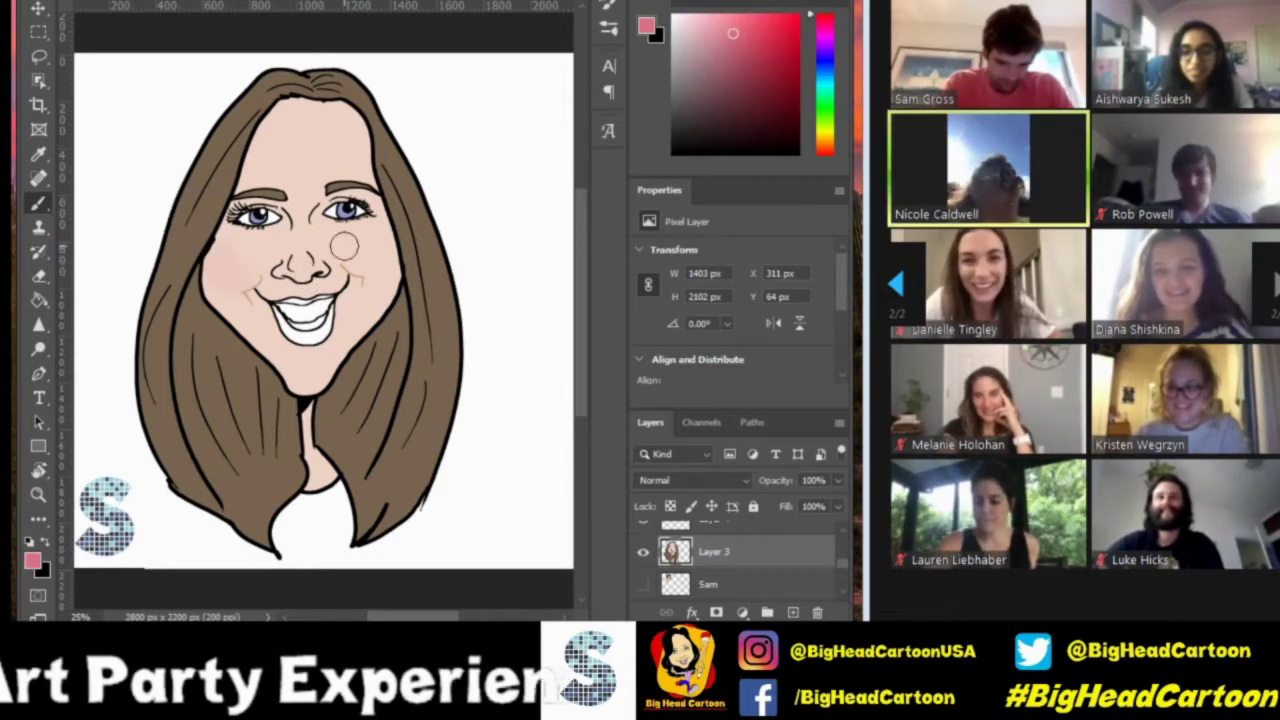
Fill the third caricature's lips with the same pink.
key(g)
click(305, 330)
click(704, 134)
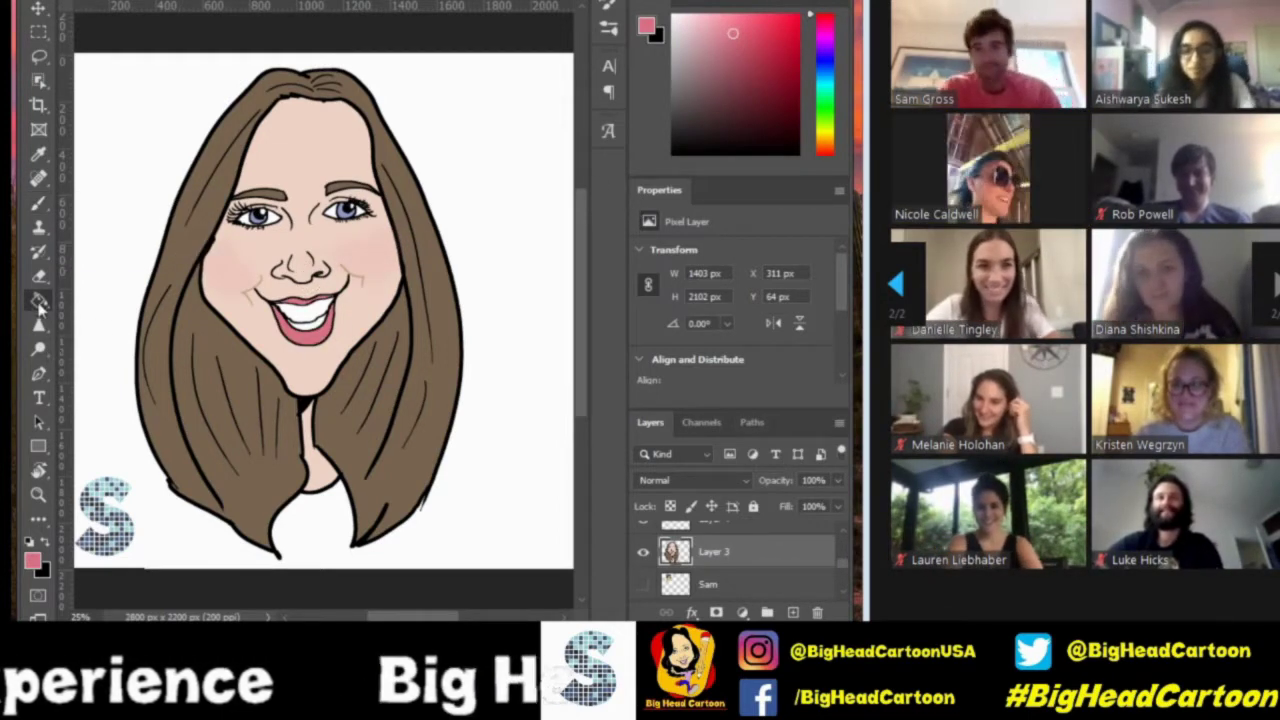
Shade the third caricature's face edges, facial features and long hair with the Burn tool.
click(38, 348)
drag(206, 262, 312, 394)
drag(396, 204, 320, 386)
drag(262, 100, 334, 128)
drag(226, 240, 374, 236)
mouse_move(320, 256)
mouse_down()
mouse_move(328, 365)
mouse_move(300, 310)
mouse_up()
drag(285, 240, 230, 335)
drag(400, 300, 330, 480)
drag(360, 350, 320, 410)
mouse_move(200, 280)
mouse_down()
mouse_move(258, 487)
mouse_move(290, 350)
mouse_up()
drag(260, 540, 180, 350)
drag(420, 315, 350, 495)
drag(255, 92, 365, 80)
mouse_move(380, 130)
mouse_down()
mouse_move(425, 250)
mouse_move(400, 520)
mouse_up()
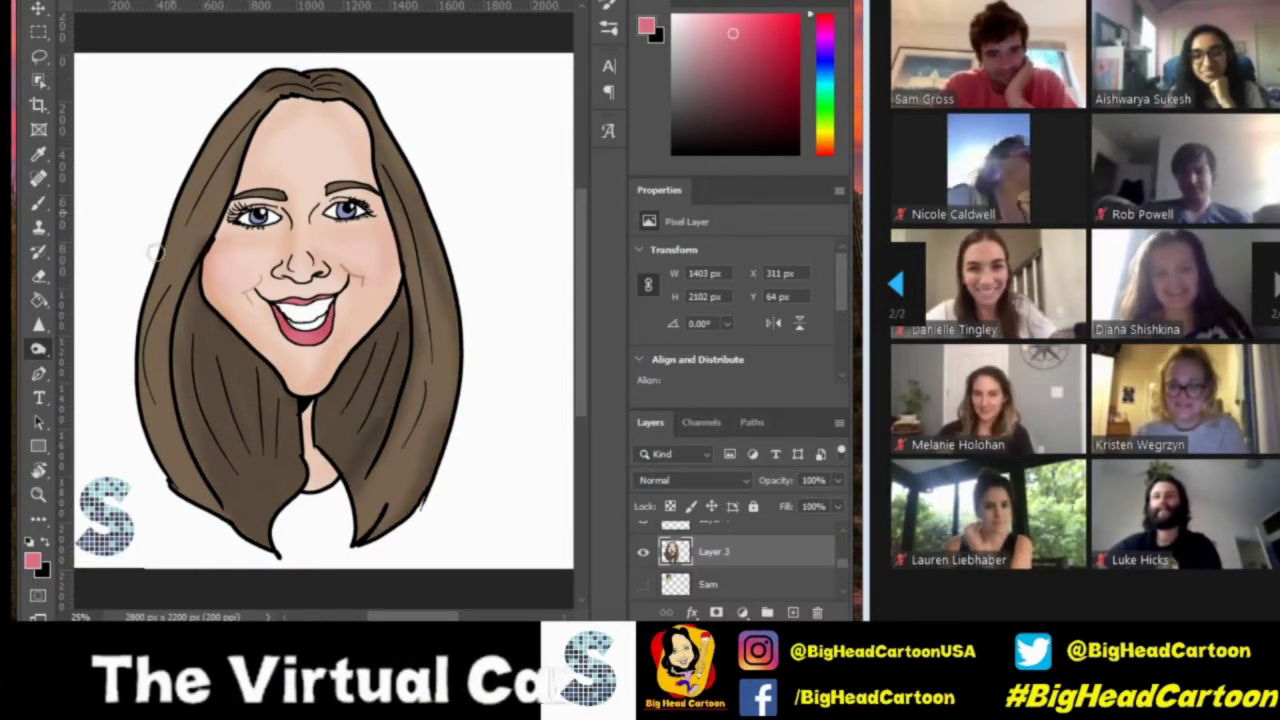
Add highlights to the third caricature's hair, nose, chin and forehead with the Dodge tool.
key(shift+o)
drag(170, 180, 185, 490)
drag(410, 230, 420, 510)
drag(300, 222, 300, 262)
drag(290, 340, 320, 340)
drag(308, 137, 290, 220)
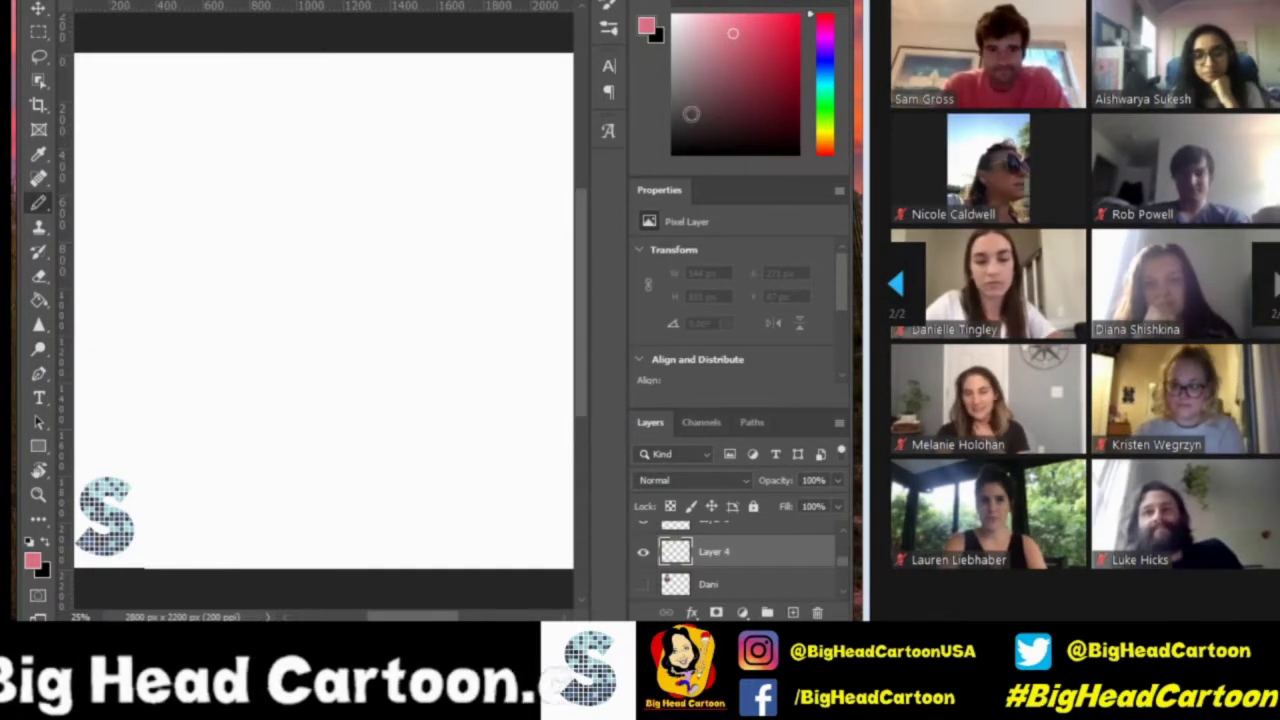
Outline the fourth caricature's face, neck and long wavy center-parted hair in black on Layer 4.
key(d)
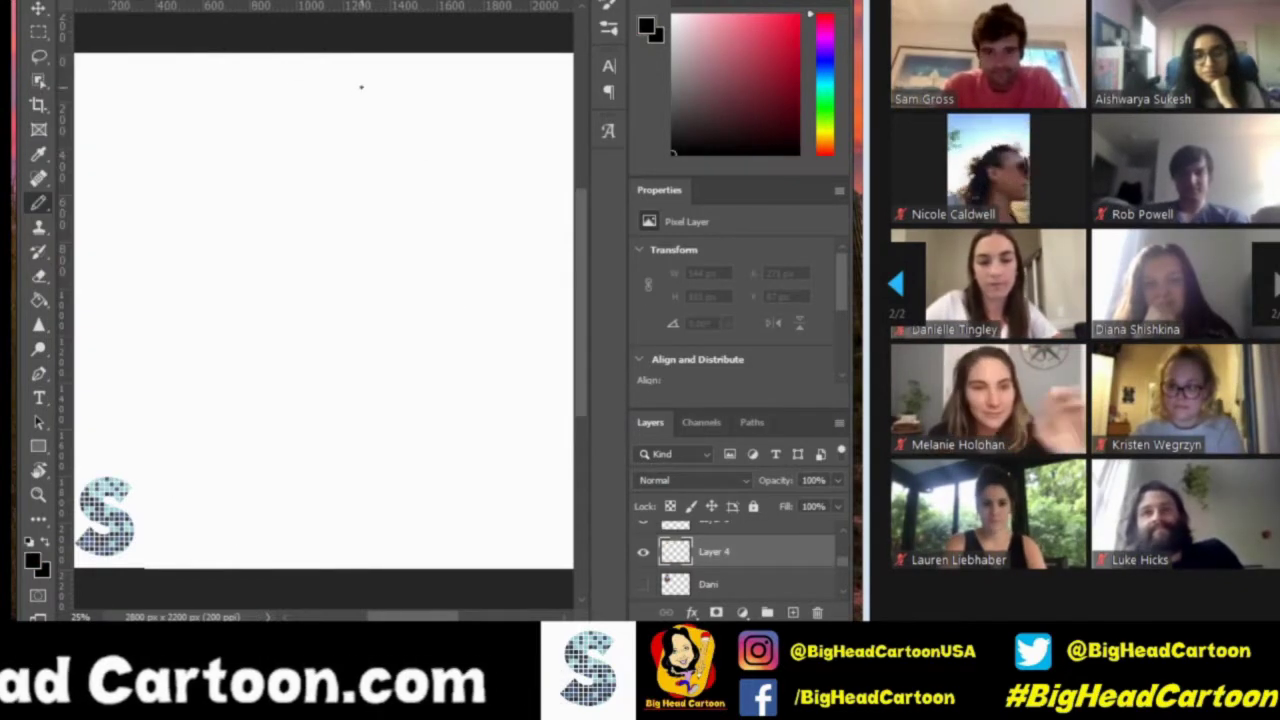
mouse_move(360, 86)
mouse_down()
mouse_move(175, 508)
mouse_move(453, 502)
mouse_up()
mouse_move(350, 110)
mouse_down()
mouse_move(180, 360)
mouse_move(245, 512)
mouse_up()
mouse_move(213, 303)
mouse_down()
mouse_move(250, 372)
mouse_move(352, 115)
mouse_up()
mouse_move(326, 410)
mouse_down()
mouse_move(332, 462)
mouse_move(300, 535)
mouse_move(155, 505)
mouse_move(500, 470)
mouse_move(258, 508)
mouse_up()
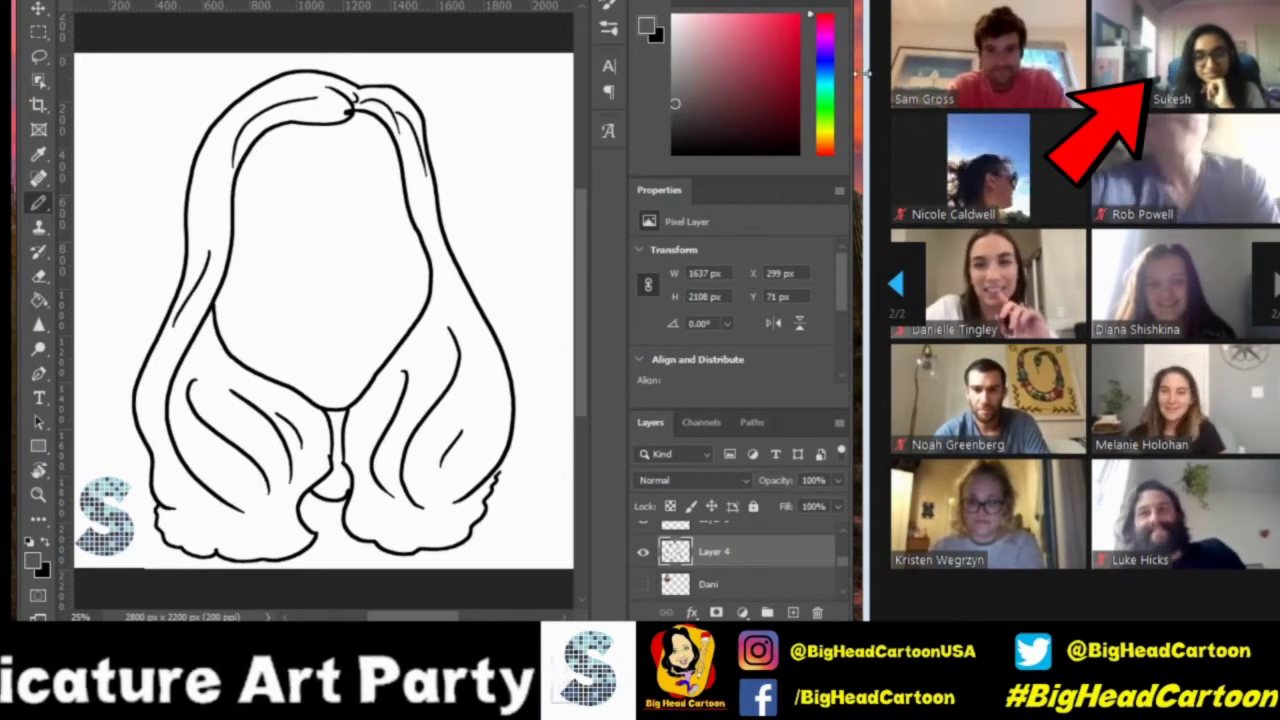
Fill the fourth caricature's long wavy hair with dark brown.
click(715, 109)
key(g)
click(390, 422)
click(40, 205)
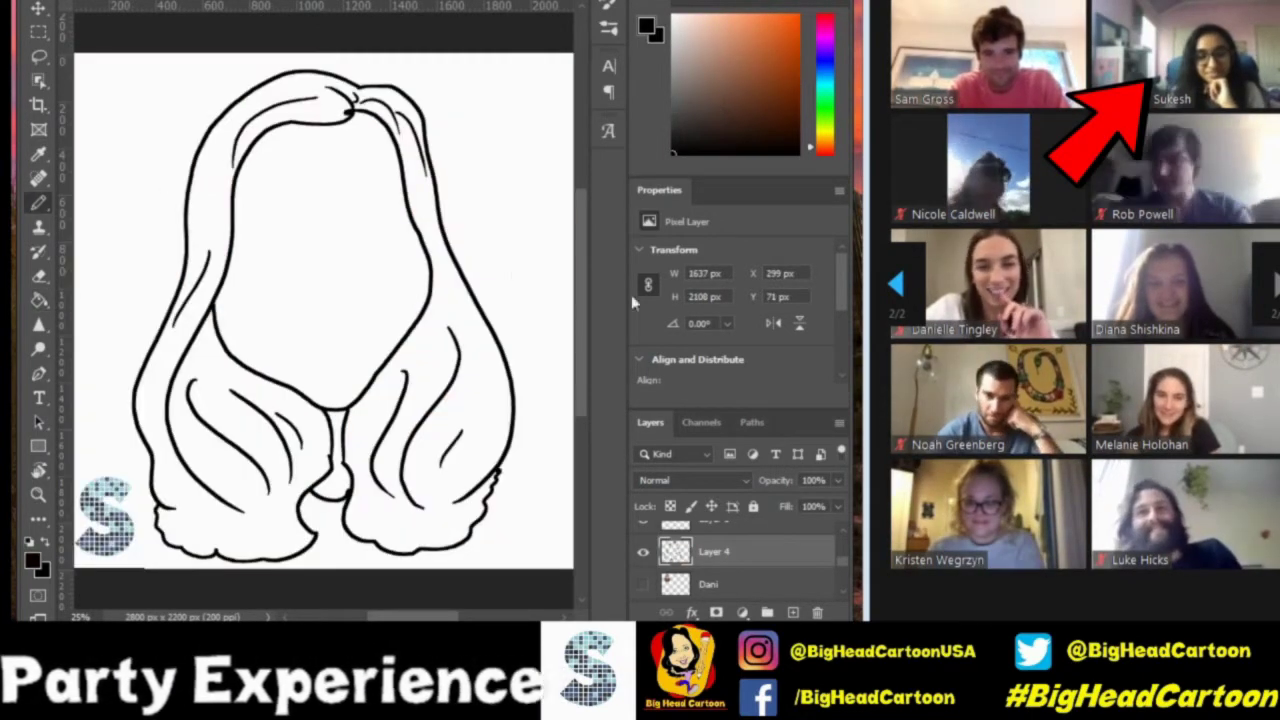
key(g)
click(390, 422)
click(703, 111)
click(390, 422)
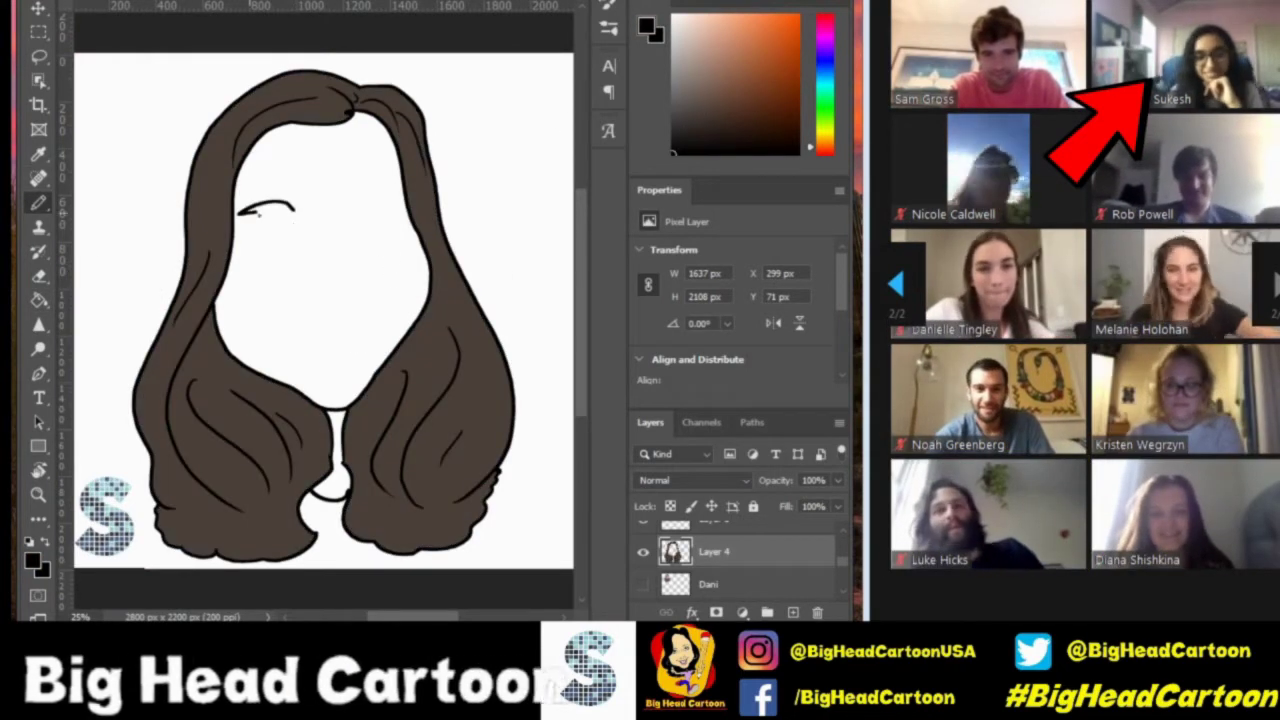
Draw the fourth caricature's eyebrows, eyes, nose and open smile with a thinner line, adding crease lines beside the mouth.
right_click(250, 212)
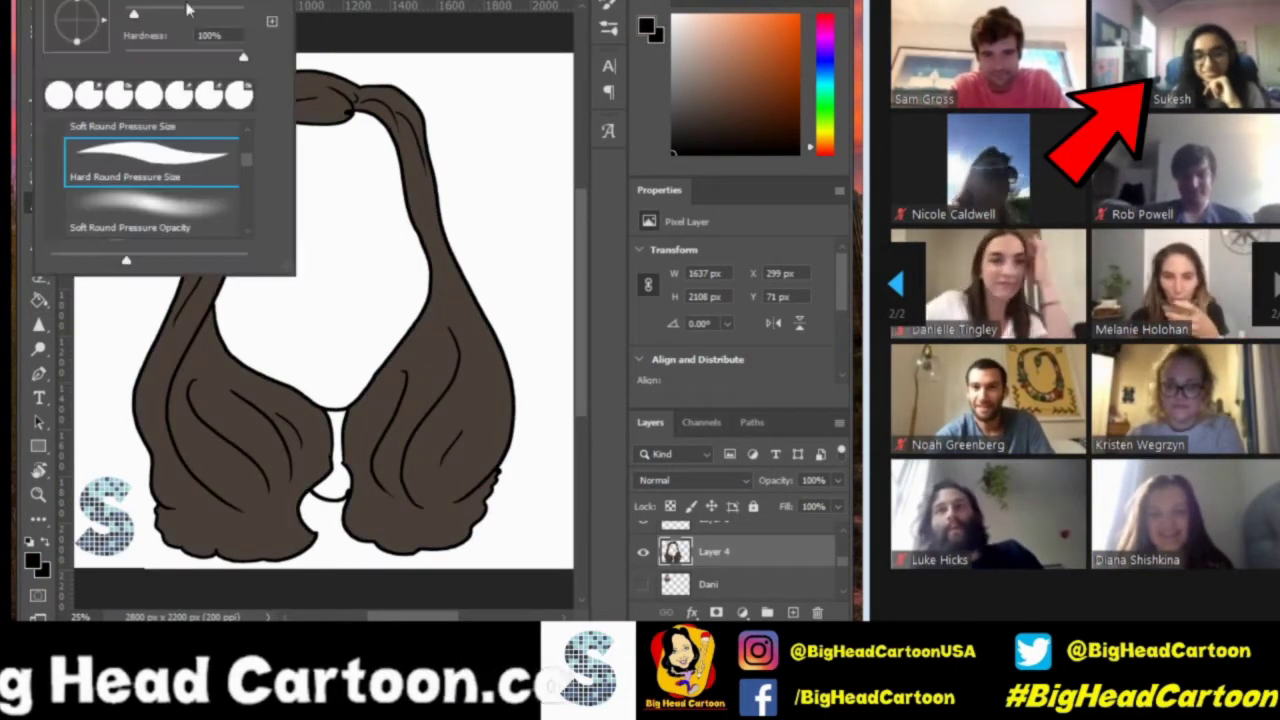
key(Escape)
mouse_move(238, 212)
mouse_down()
mouse_move(392, 196)
mouse_move(344, 248)
mouse_up()
drag(292, 294, 340, 312)
drag(310, 212, 290, 260)
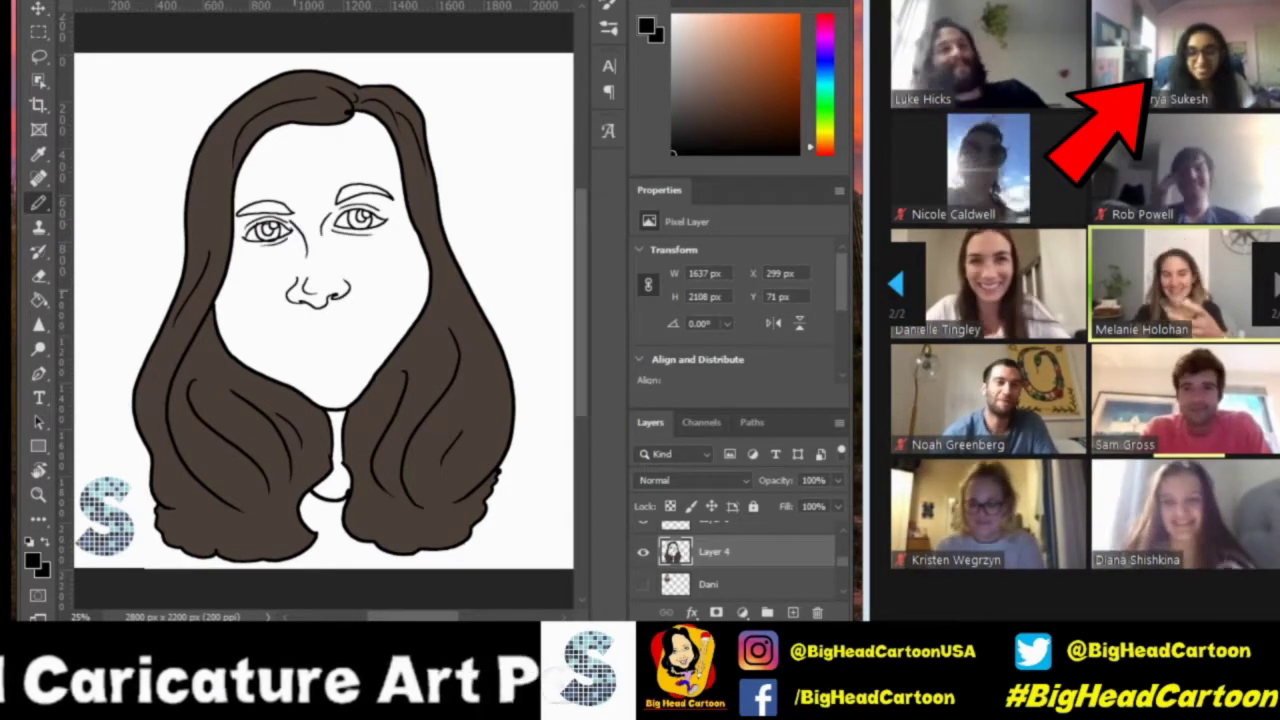
mouse_move(260, 325)
mouse_down()
mouse_move(383, 312)
mouse_move(272, 330)
mouse_up()
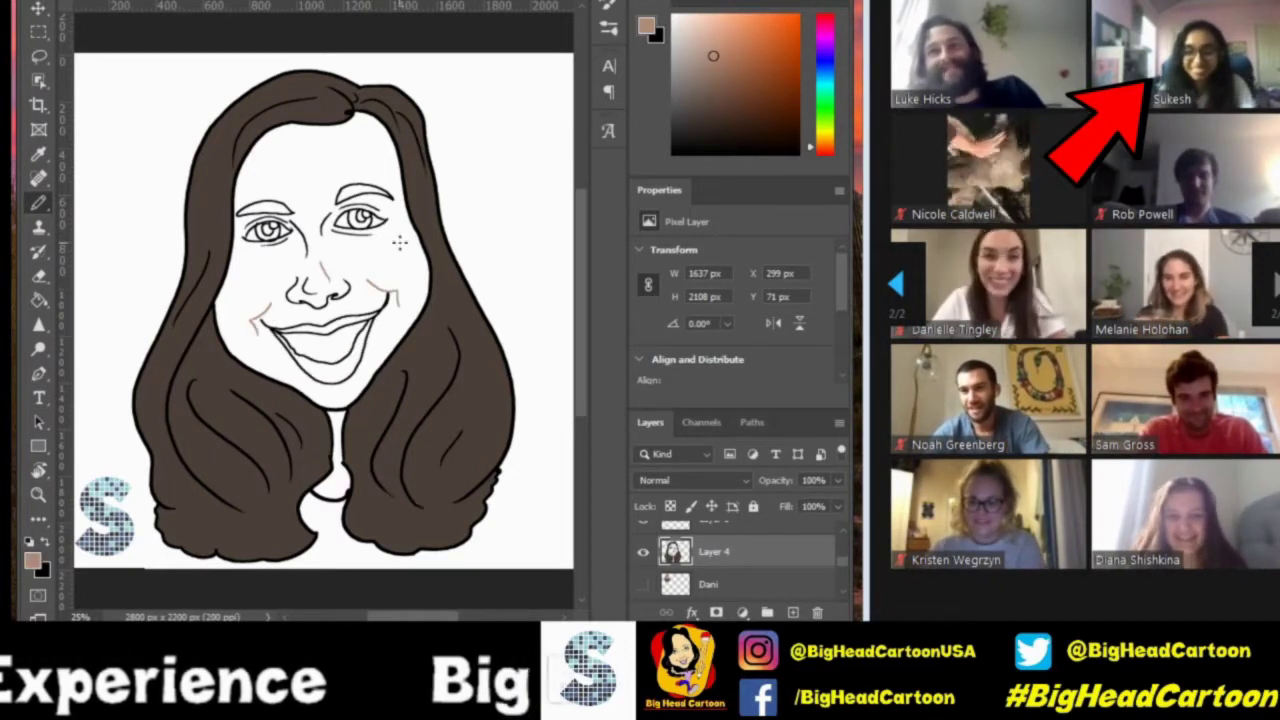
Fill both of the fourth caricature's eyebrows with dark brown.
alt+click(237, 250)
key(g)
click(709, 99)
click(262, 207)
click(362, 192)
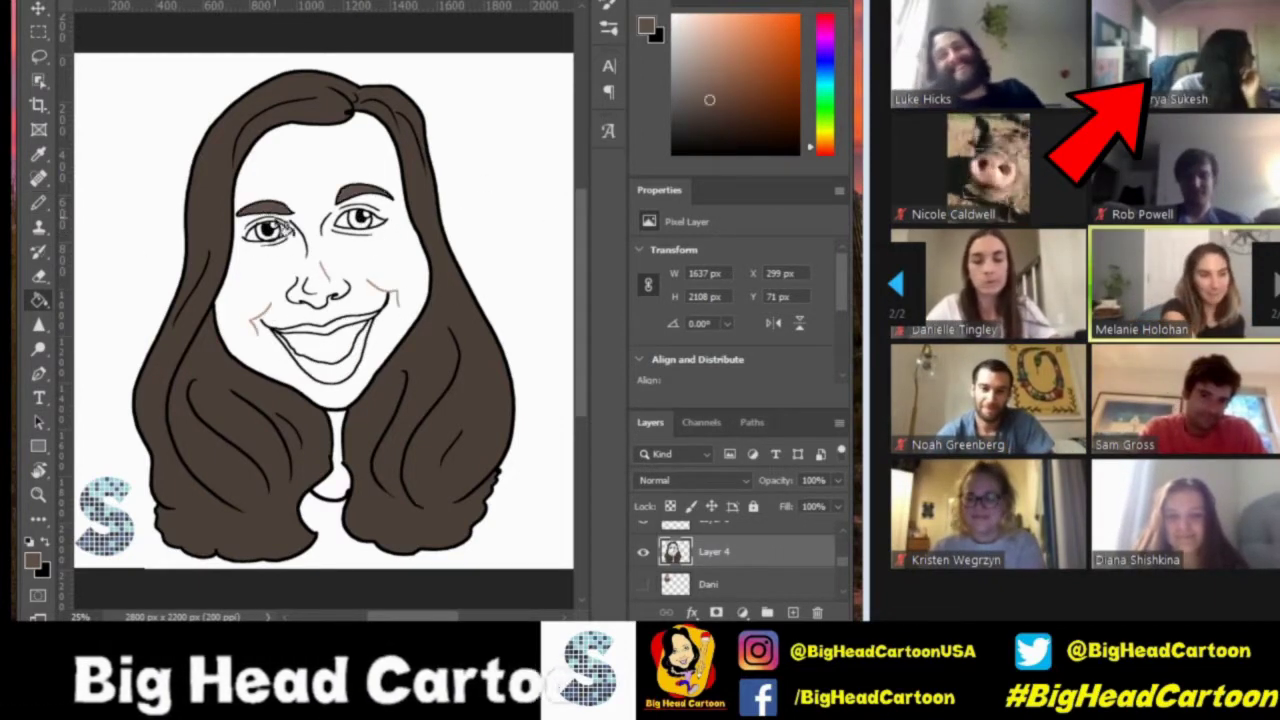
Fill the fourth caricature's face and neck with a tan skin tone.
click(320, 160)
key(ctrl+z)
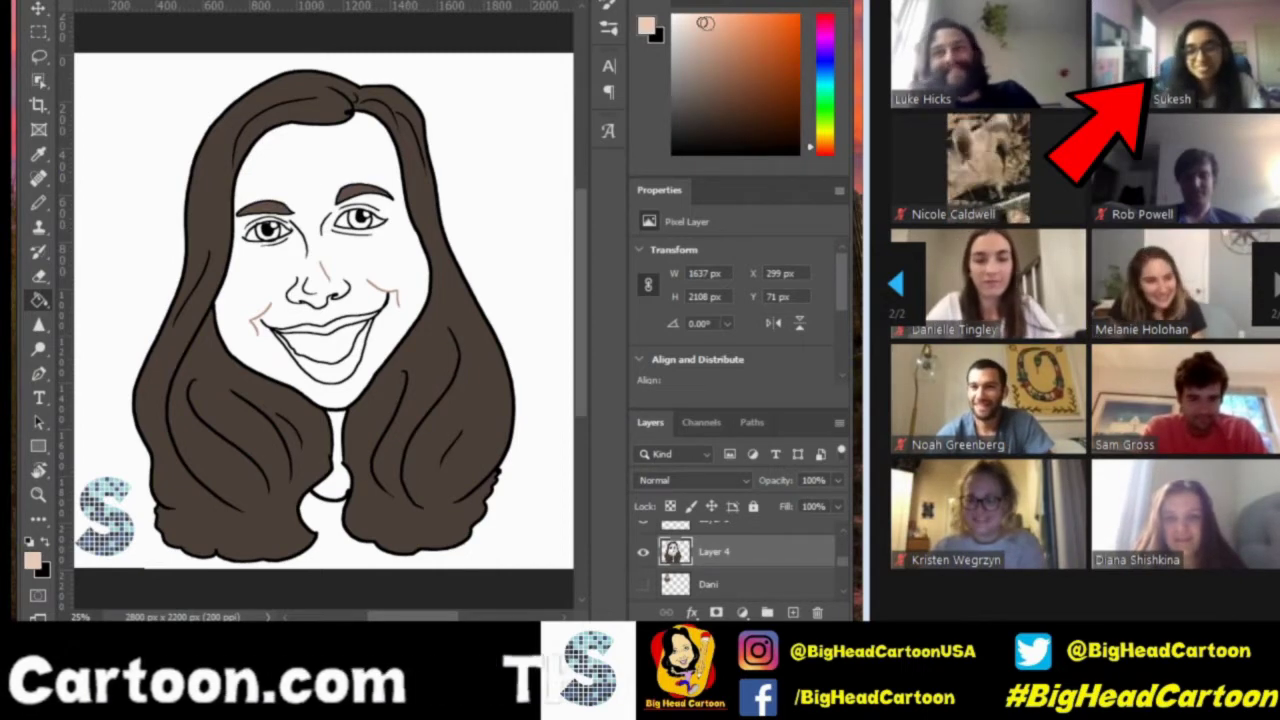
click(320, 200)
click(335, 455)
Mark off the shadow under the fourth caricature's chin and fill it with black.
key(d)
key(b)
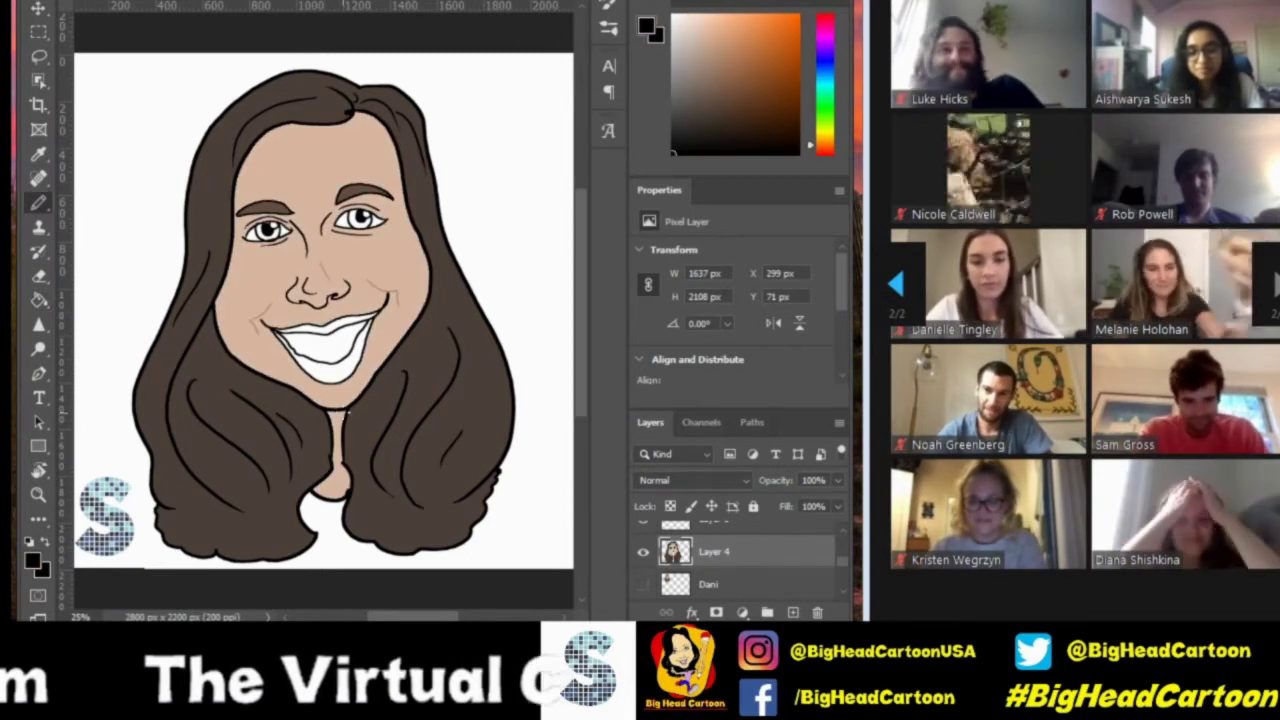
key(g)
alt+click(340, 425)
Fill the fourth caricature's irises with brown and draw black eyelashes around the eyes.
click(268, 232)
click(357, 218)
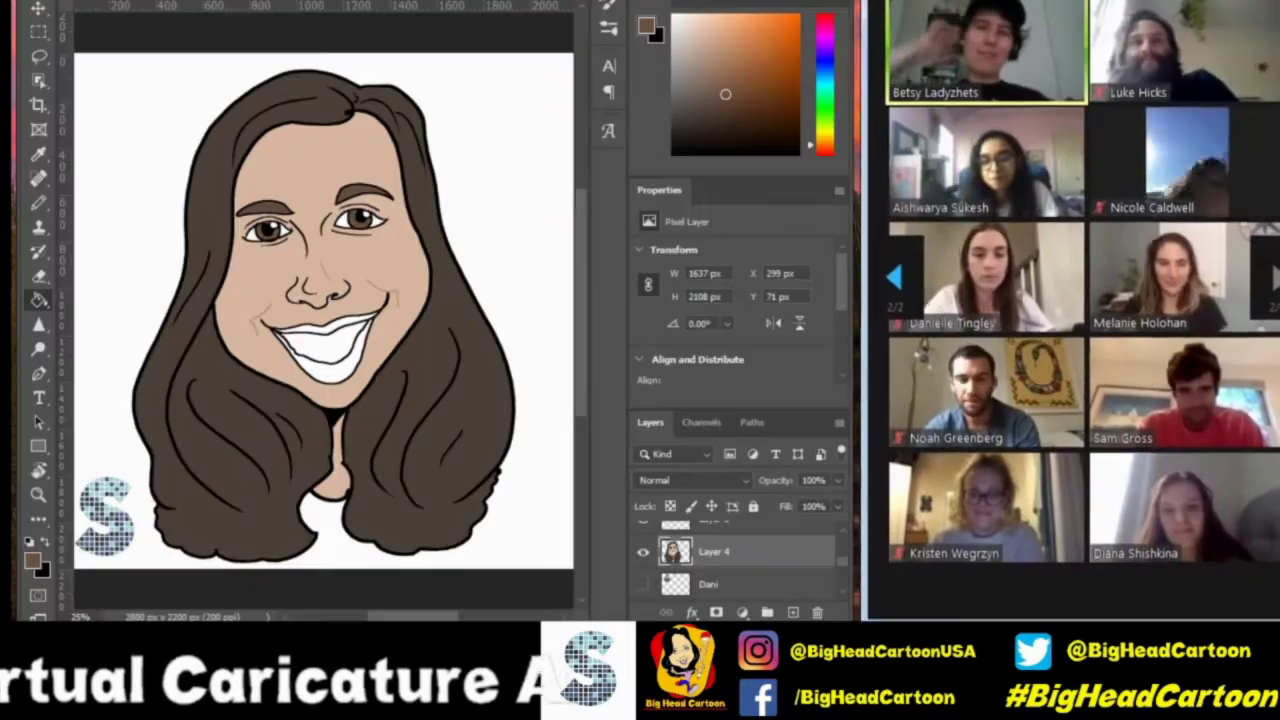
key(d)
key(b)
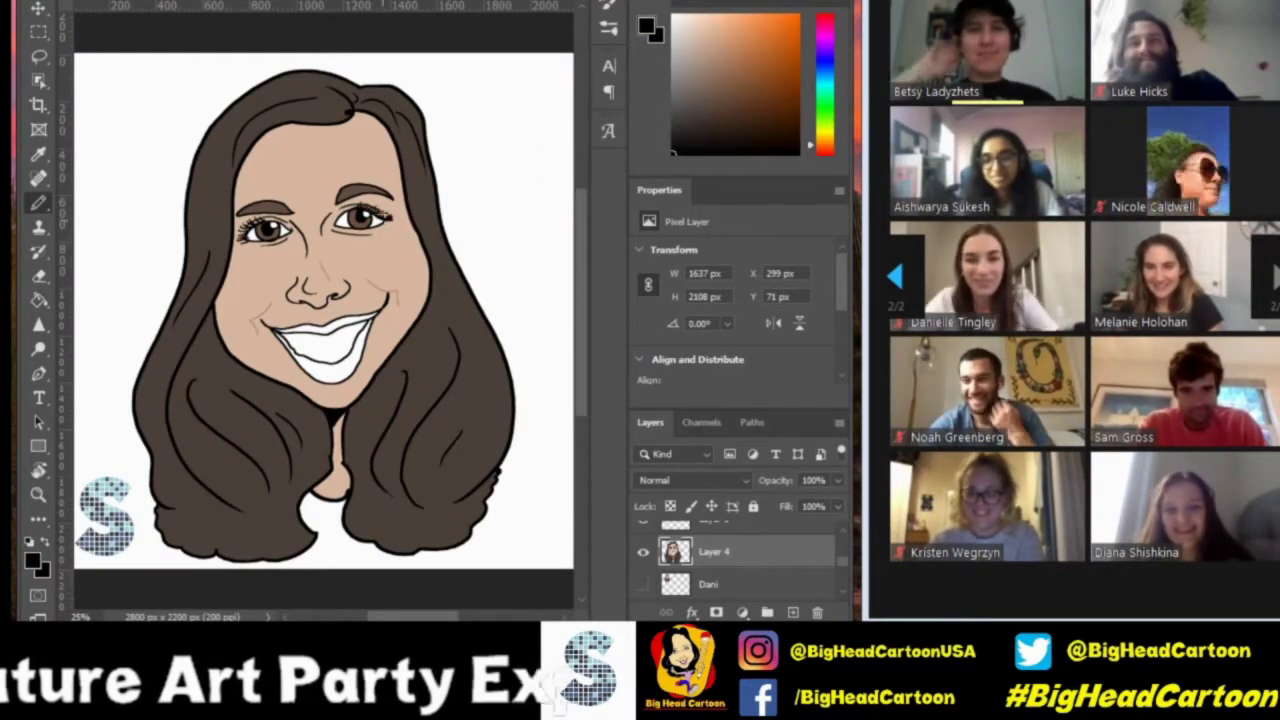
Color the fourth caricature's lips muted pink and add a soft blush to the cheeks.
click(725, 55)
key(g)
click(320, 365)
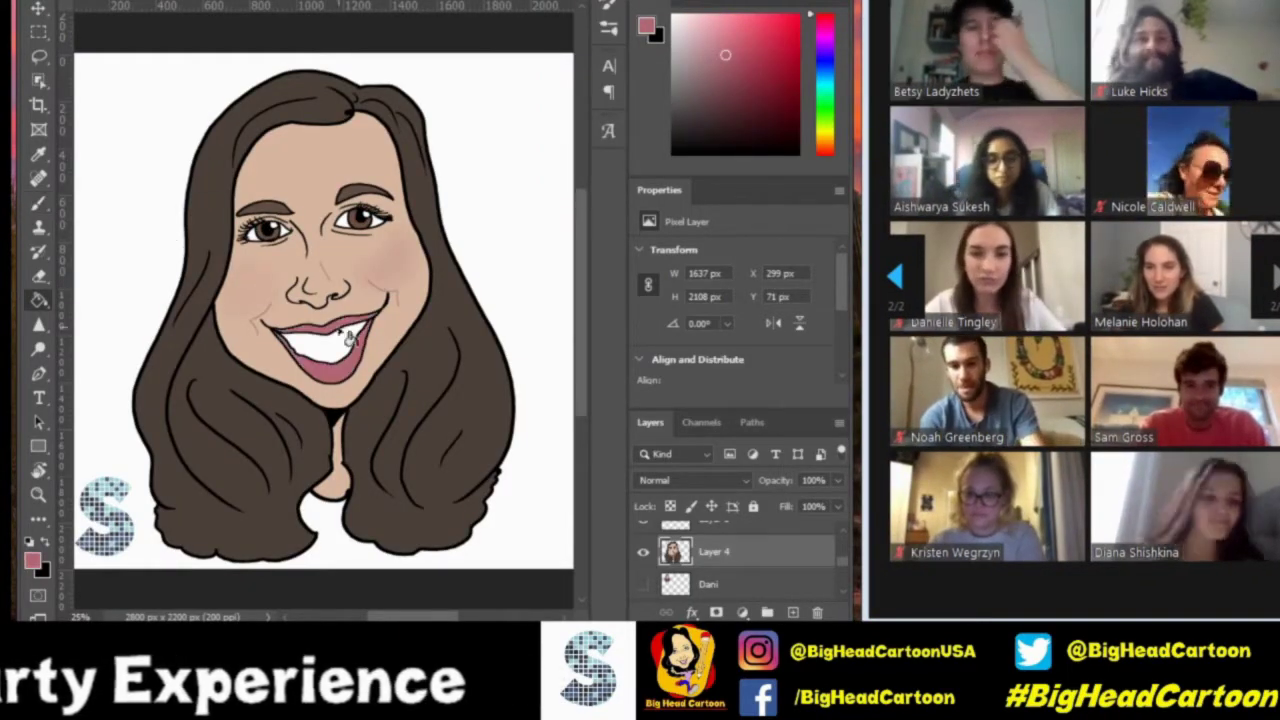
Draw the top rims and bridge of the fourth caricature's glasses with a thick black Pencil line.
key(d)
key(b)
right_click(39, 203)
click(100, 200)
right_click(205, 33)
key(Return)
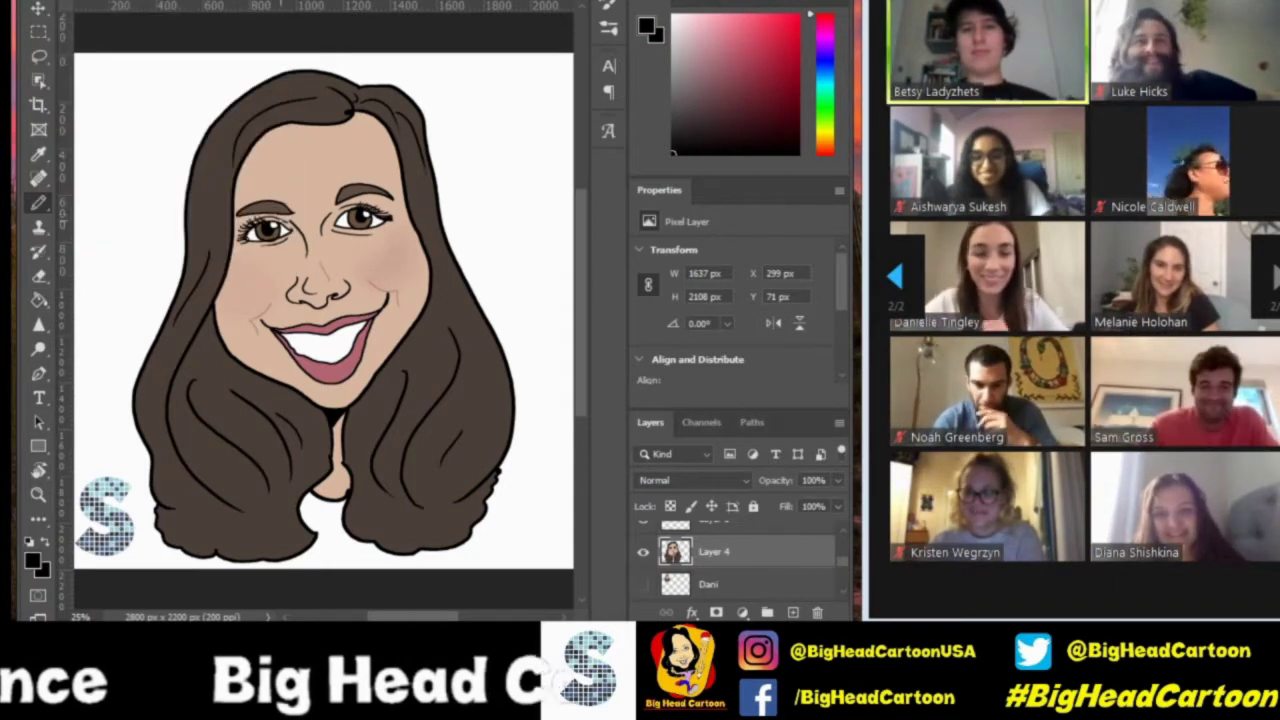
drag(245, 226, 160, 240)
drag(332, 227, 458, 209)
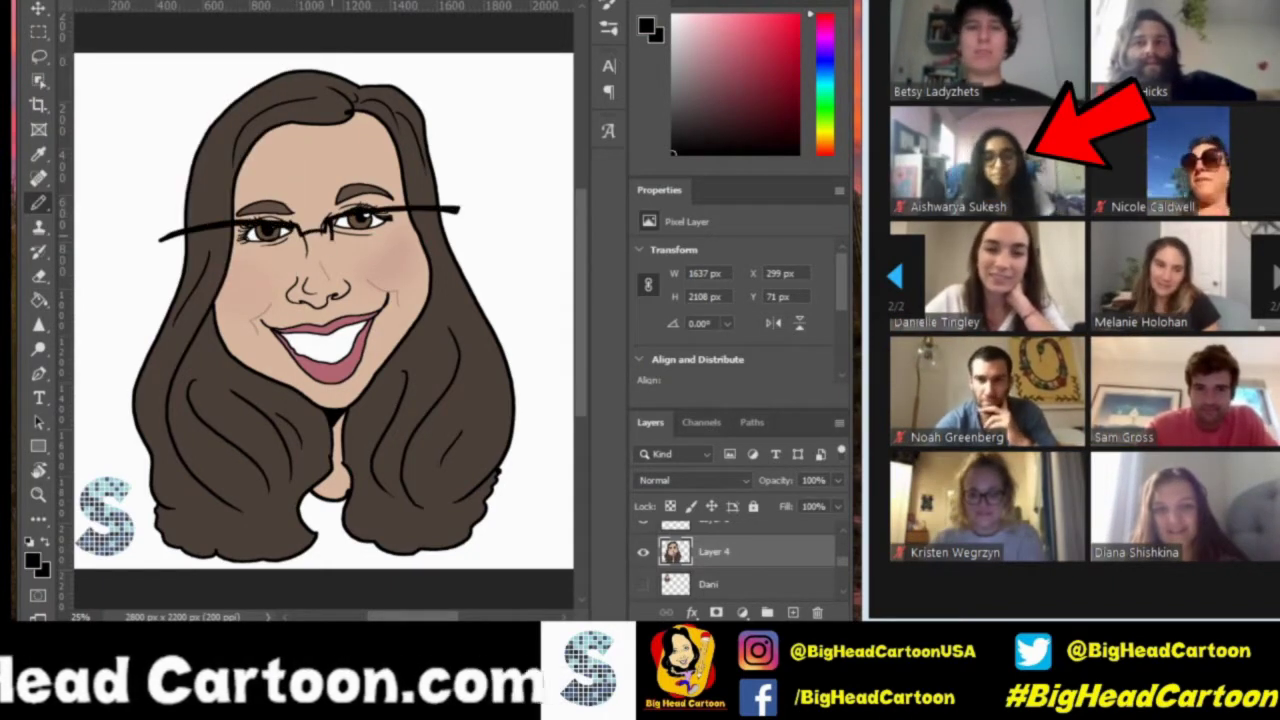
Draw the rounded lower rims of the fourth caricature's glasses and fill the bridge with black.
drag(158, 240, 270, 292)
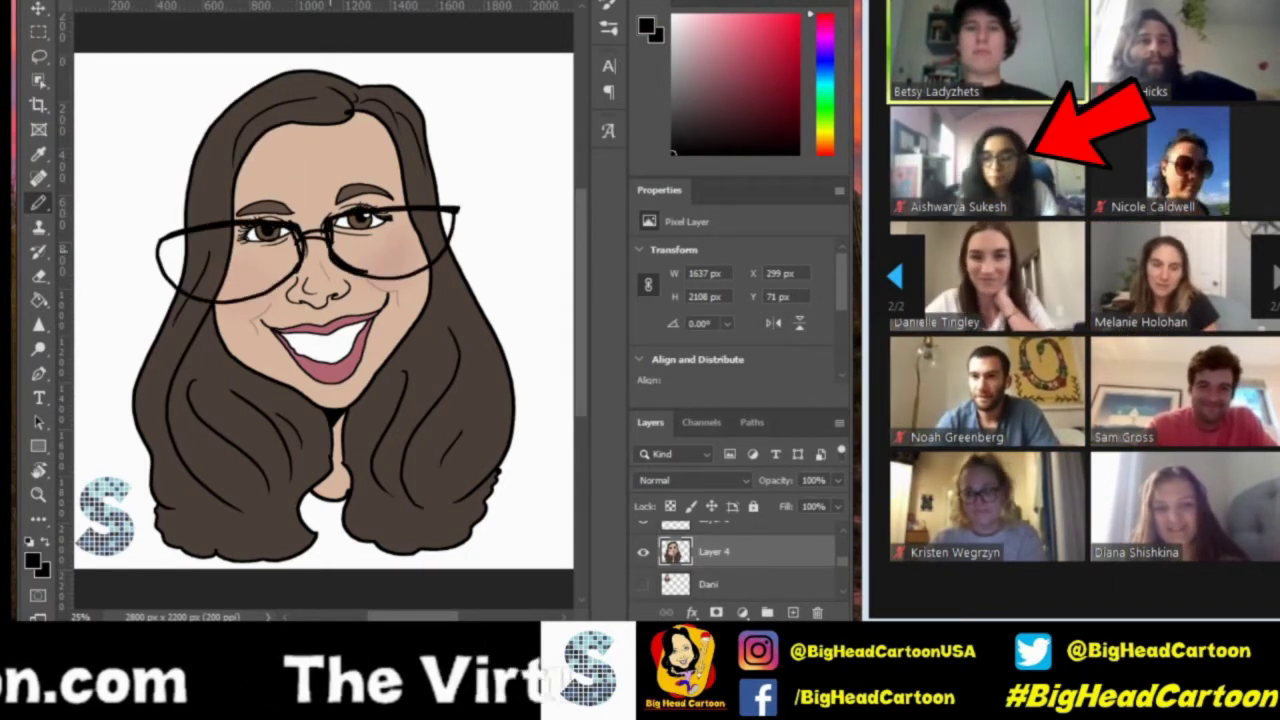
drag(330, 236, 282, 282)
mouse_move(168, 240)
mouse_down()
mouse_move(174, 286)
mouse_move(296, 300)
mouse_move(330, 236)
mouse_up()
key(ctrl+z)
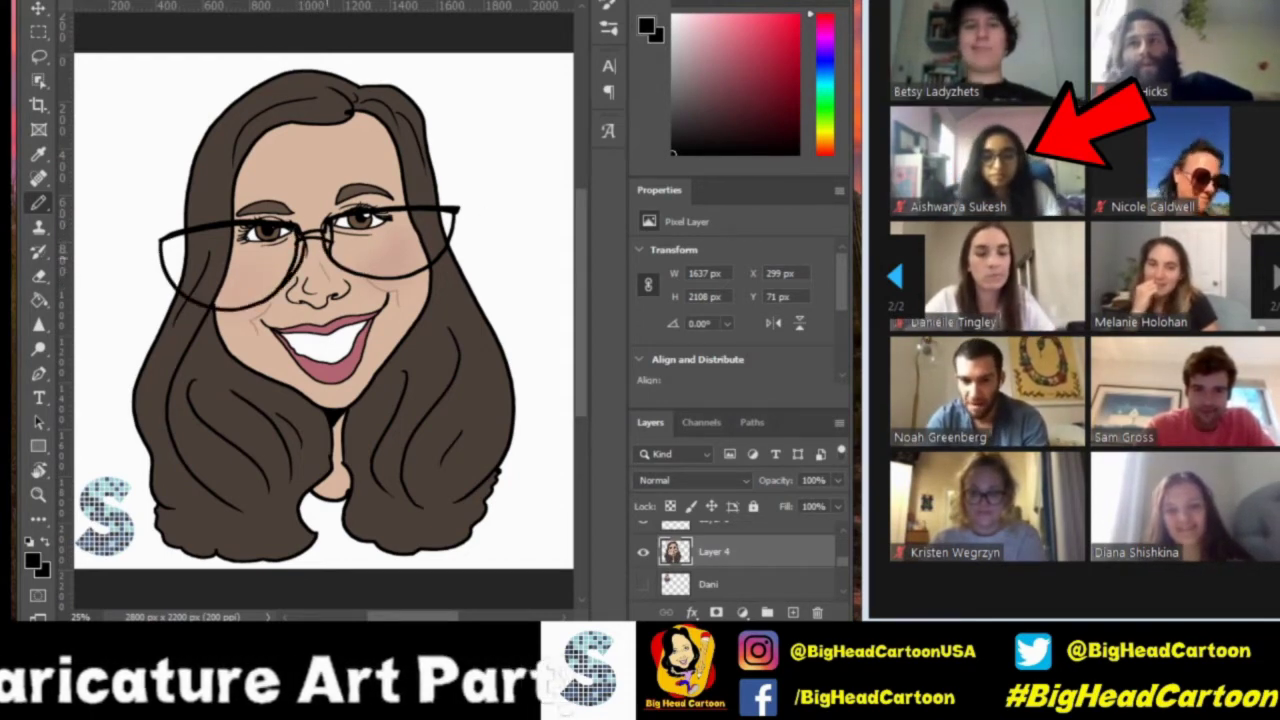
key(g)
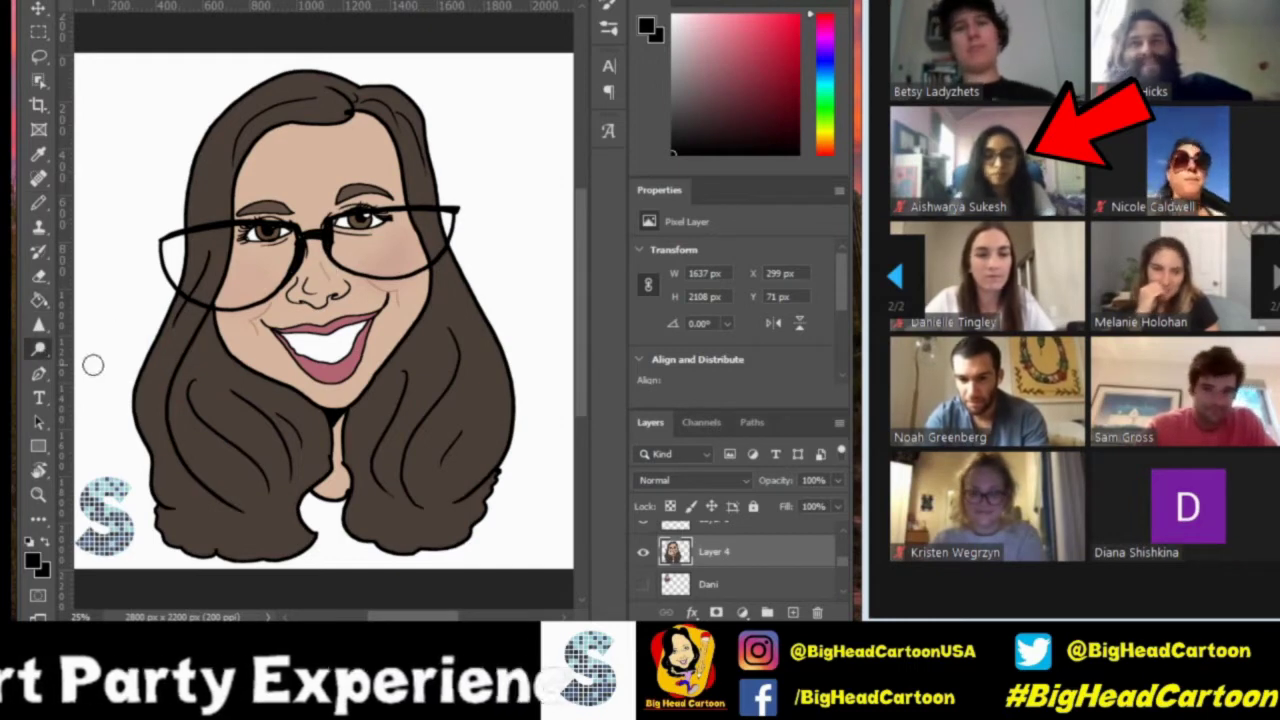
Shade the fourth caricature's face and wavy hair with the Burn tool.
right_click(38, 349)
click(138, 372)
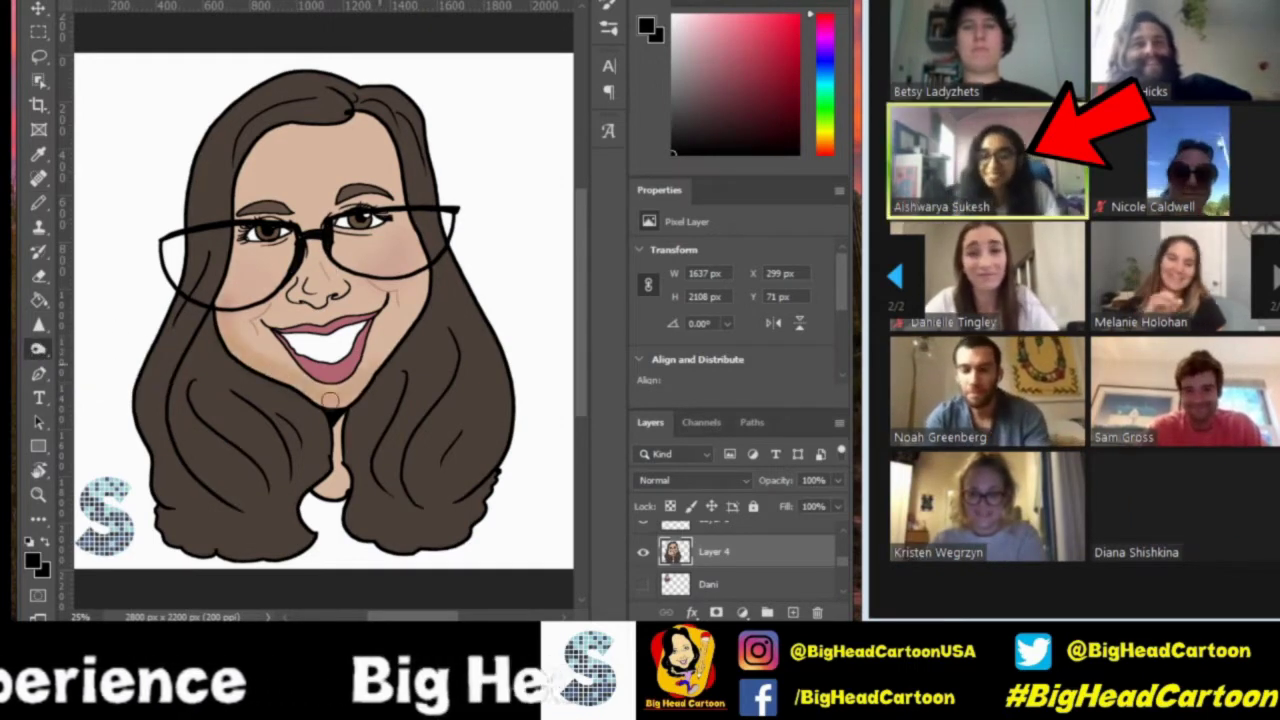
mouse_move(349, 348)
mouse_down()
mouse_move(175, 355)
mouse_move(300, 440)
mouse_move(300, 520)
mouse_move(349, 433)
mouse_up()
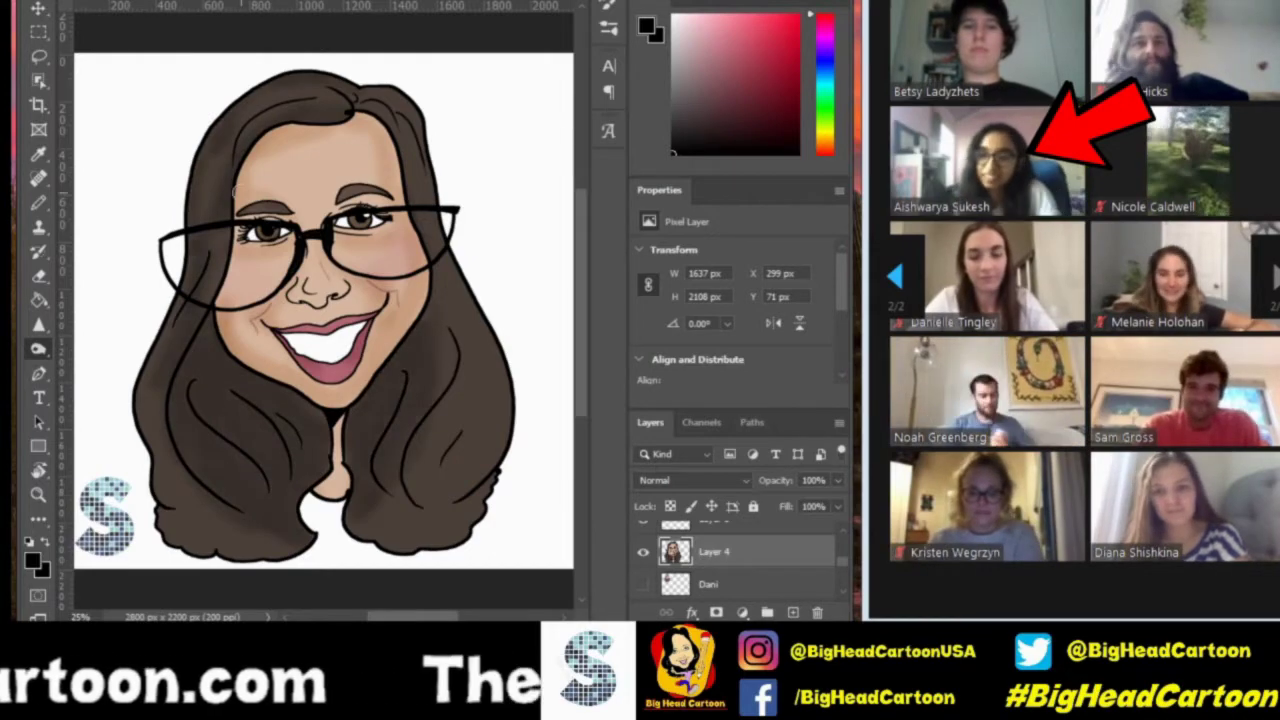
drag(483, 310, 450, 540)
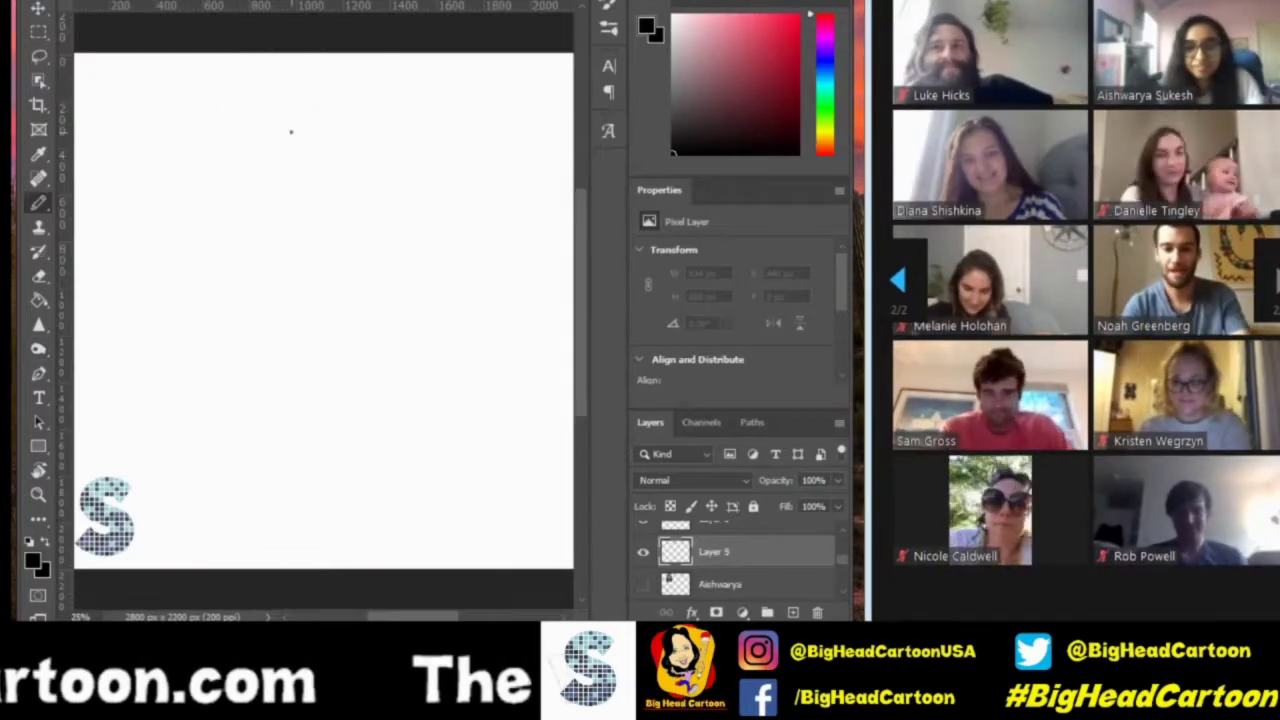
Outline the fifth caricature's long hair, face and neck with thick black Pencil lines and fill the gap under the chin black.
drag(332, 80, 188, 520)
drag(345, 84, 456, 494)
drag(343, 103, 213, 514)
mouse_move(332, 115)
mouse_down()
mouse_move(362, 108)
mouse_move(402, 520)
mouse_up()
drag(328, 405, 190, 522)
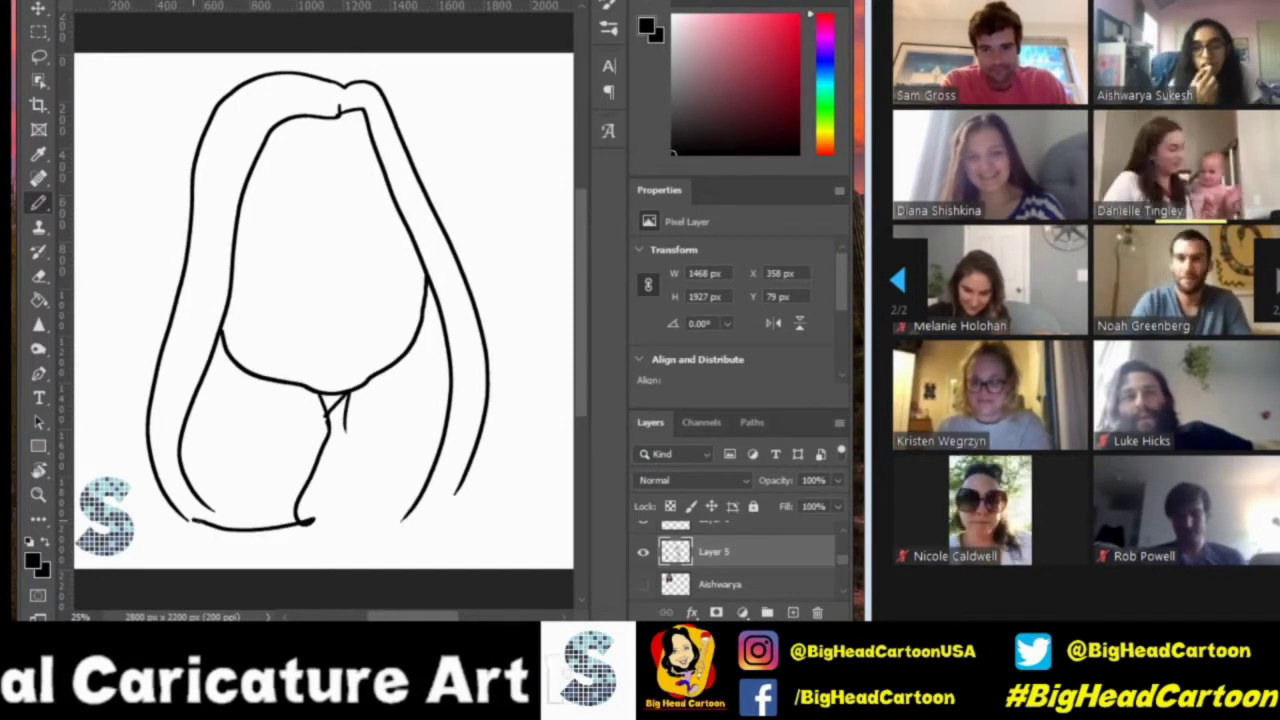
mouse_move(345, 425)
mouse_down()
mouse_move(436, 505)
mouse_move(462, 486)
mouse_up()
drag(300, 496, 370, 482)
key(g)
click(330, 402)
Add thin curved strands to the fifth caricature's hair, along the crown, sides and lower lengths.
key(b)
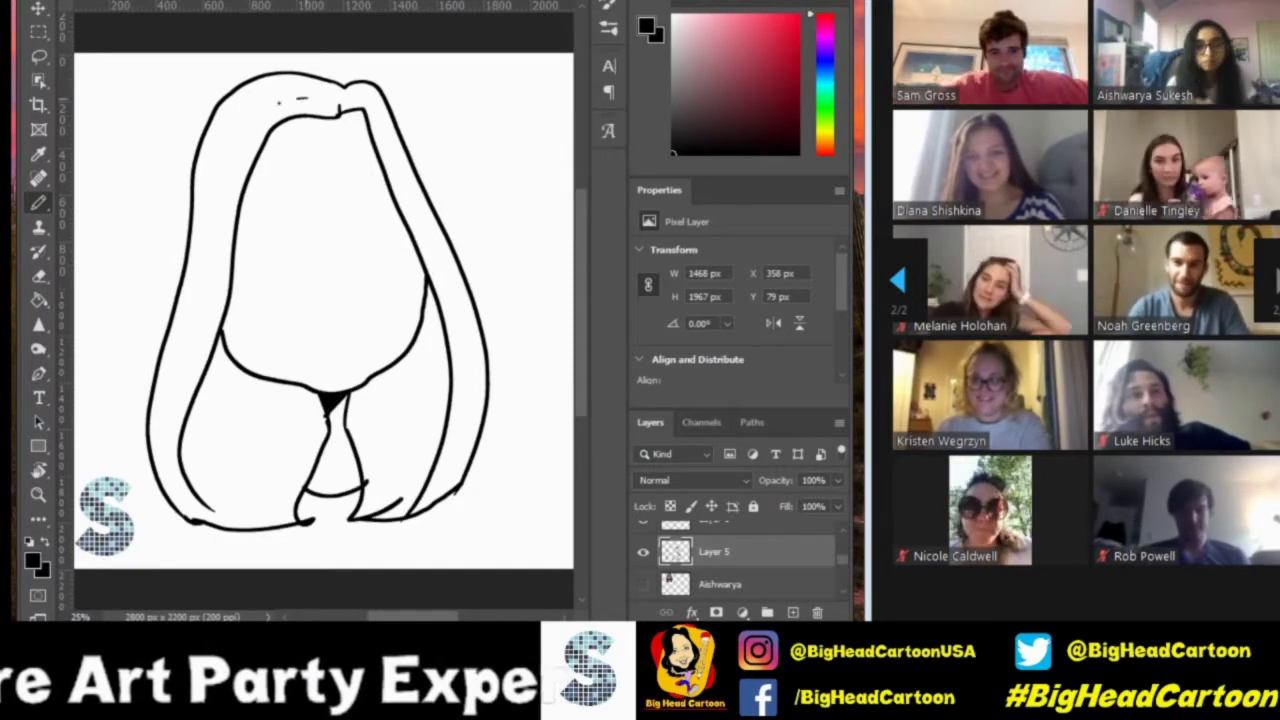
drag(268, 95, 228, 146)
drag(300, 98, 240, 160)
drag(212, 390, 222, 475)
drag(238, 398, 268, 490)
drag(376, 124, 456, 264)
Draw the fifth caricature's eyebrows, eyes, nose and open smile with a thinner black Pencil line.
right_click(233, 45)
key(Escape)
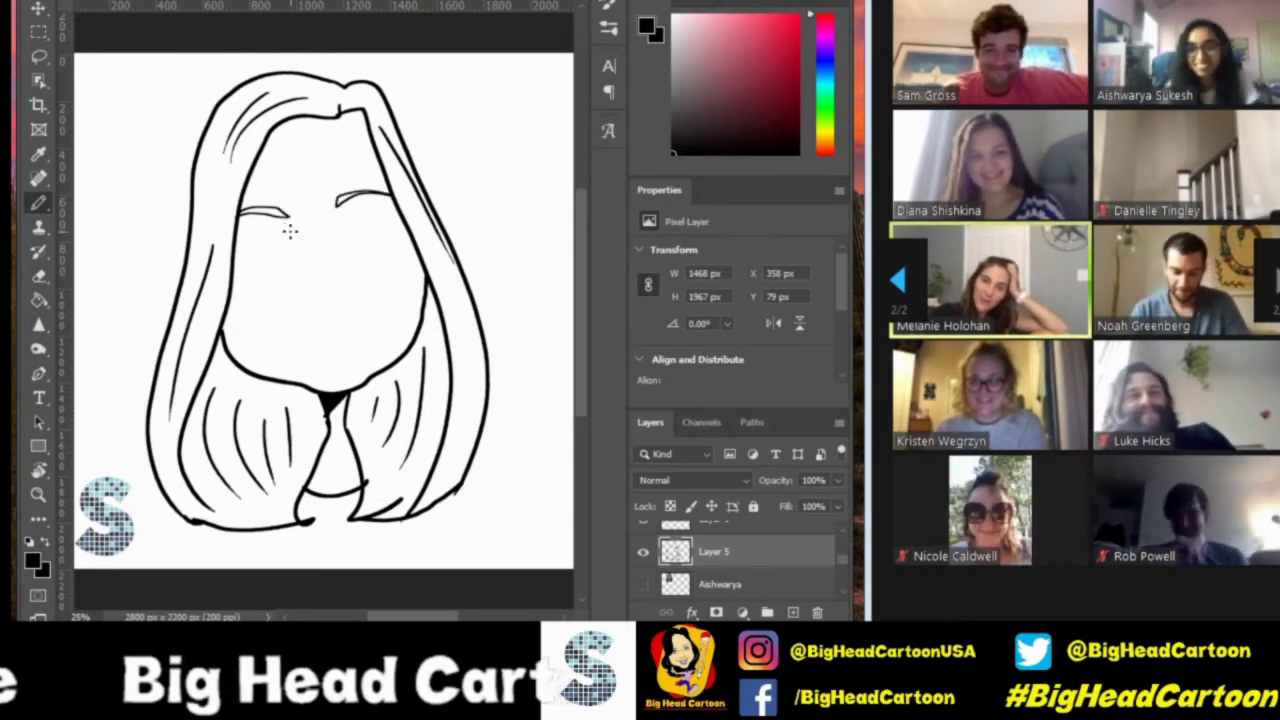
mouse_move(252, 234)
mouse_down()
mouse_move(280, 230)
mouse_move(340, 277)
mouse_up()
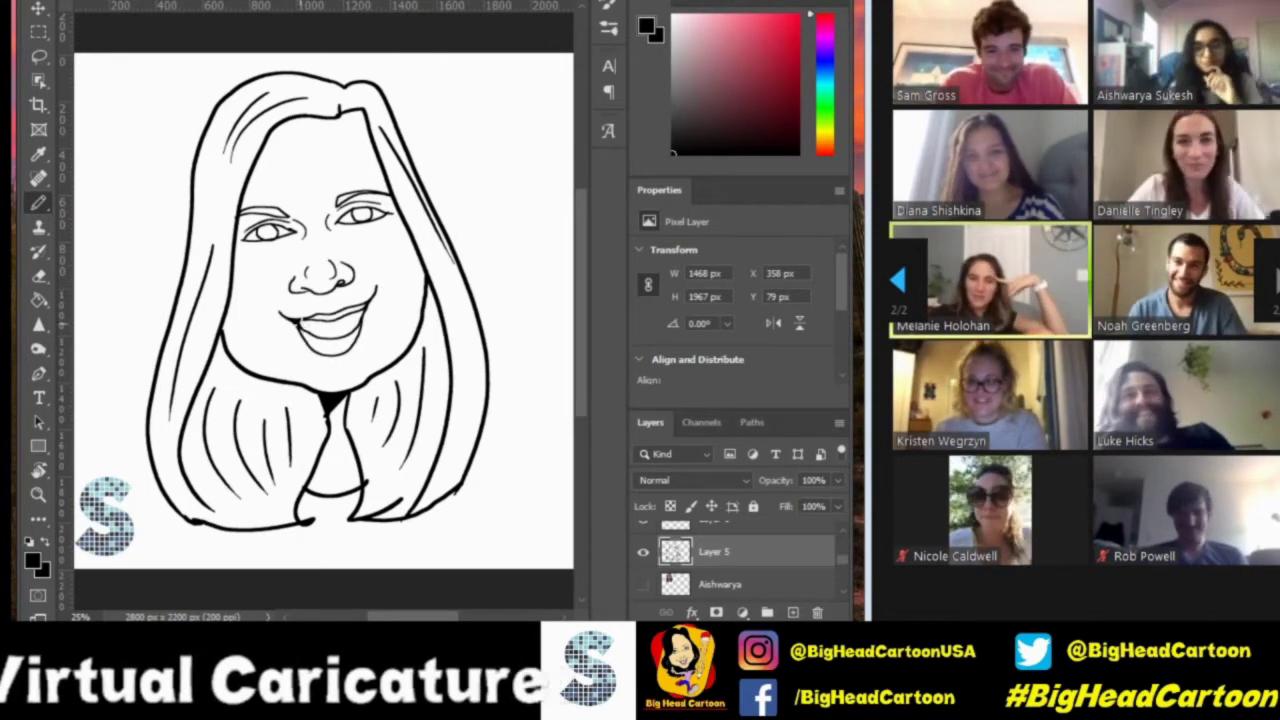
drag(358, 210, 368, 218)
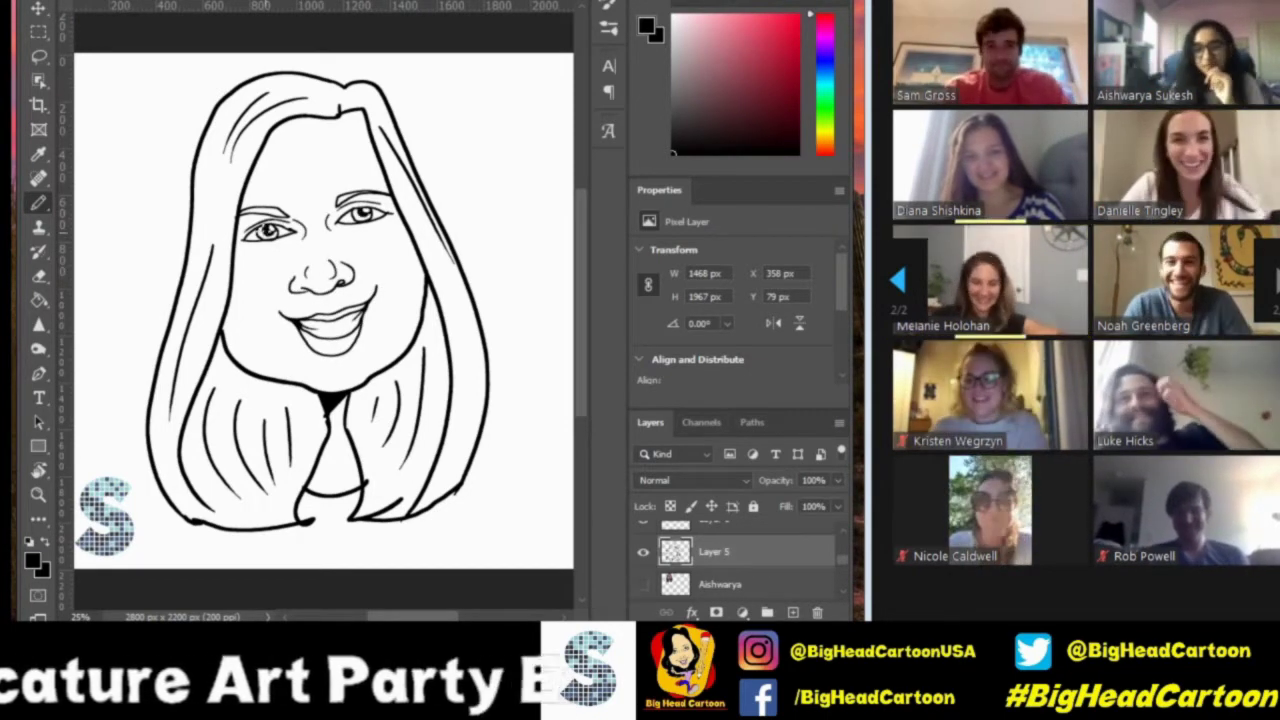
Fill the fifth caricature's irises with a muted blue-gray.
click(826, 63)
click(693, 79)
key(g)
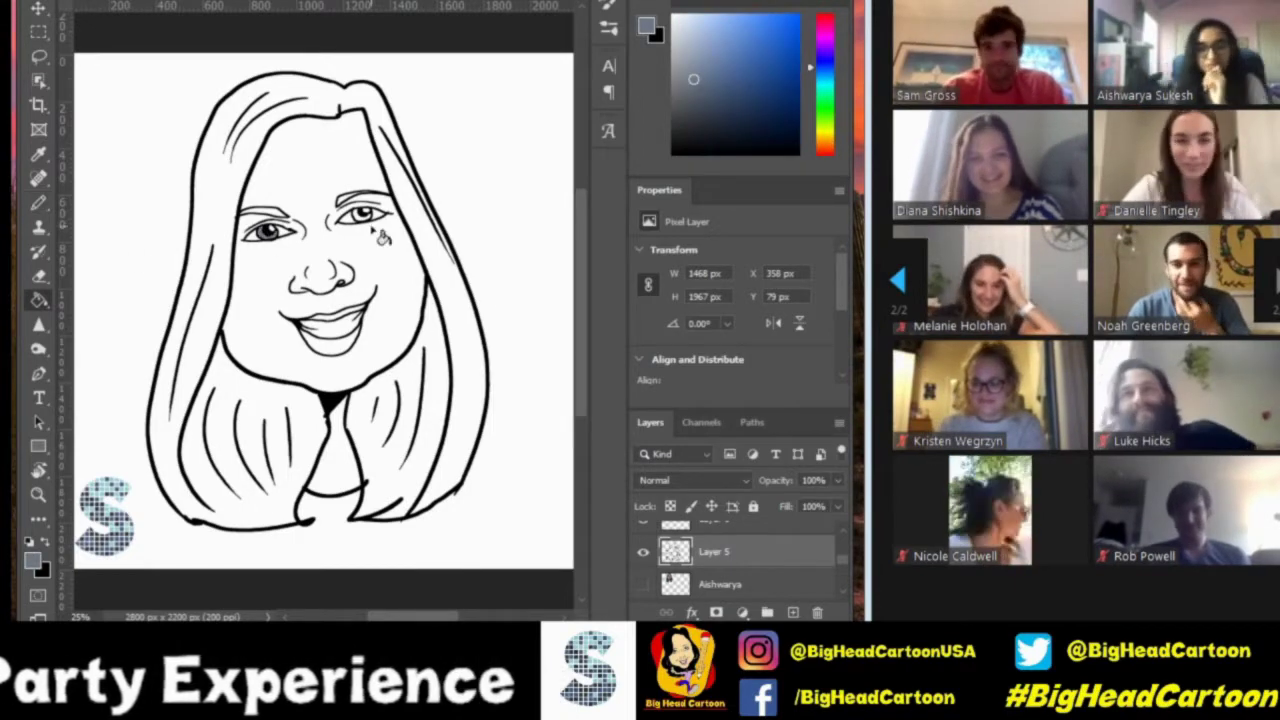
Fill the fifth caricature's face and neck with light peach and model the face with soft shadows and highlights.
drag(823, 156, 812, 148)
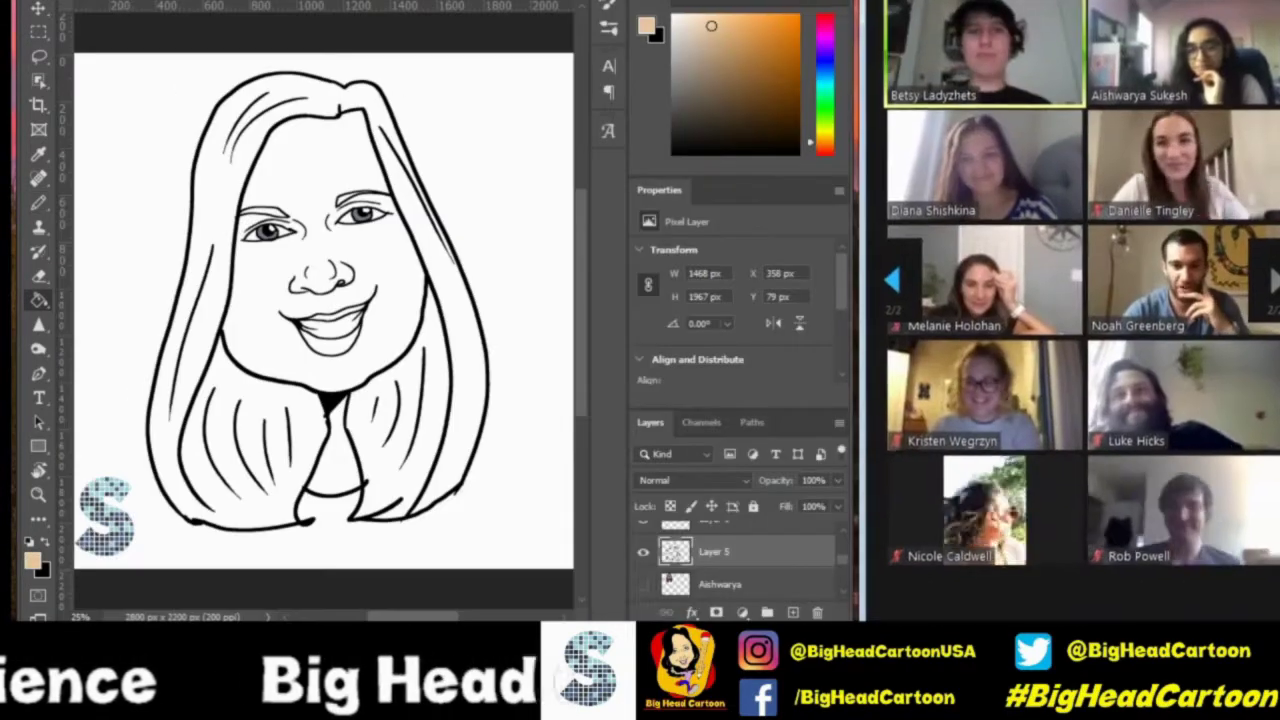
click(300, 160)
click(335, 450)
click(39, 348)
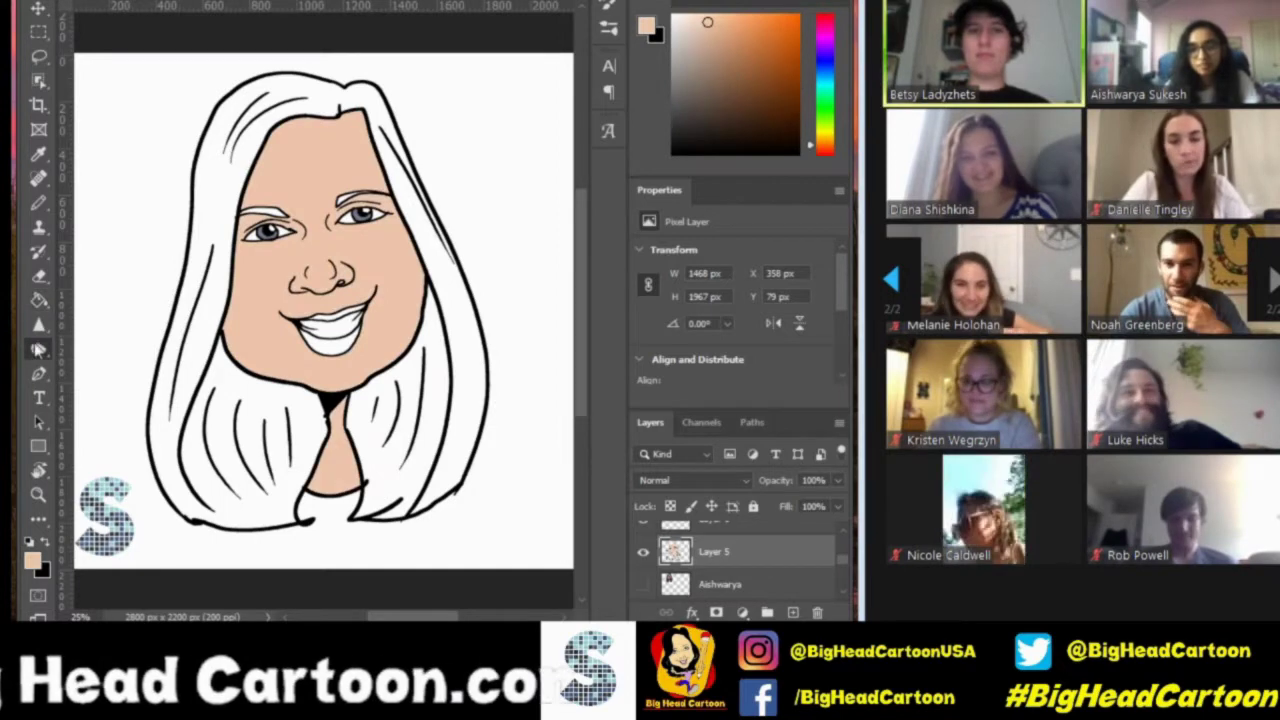
mouse_move(308, 135)
mouse_down()
mouse_move(260, 351)
mouse_move(385, 255)
mouse_move(300, 134)
mouse_up()
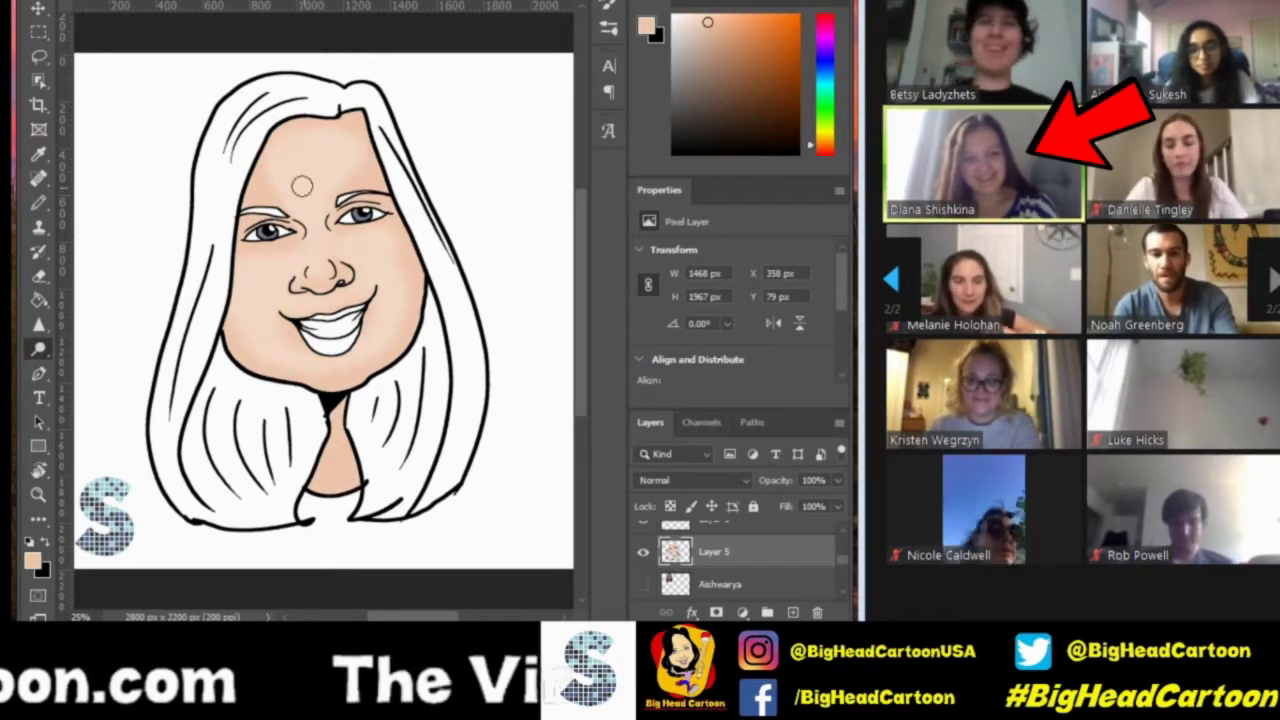
Color the fifth caricature's eyebrows and lips in brown tones and draw black eyelashes around both eyes.
key(g)
click(720, 47)
click(826, 147)
drag(826, 147, 826, 141)
click(725, 92)
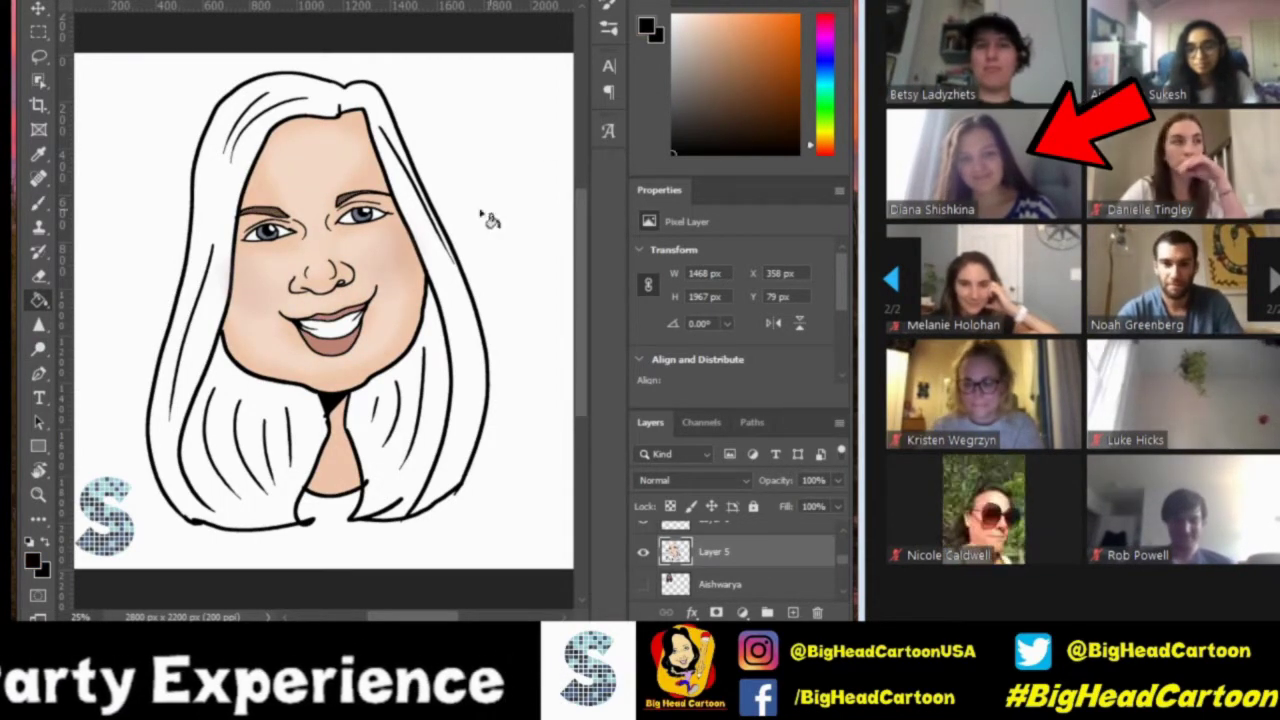
click(39, 203)
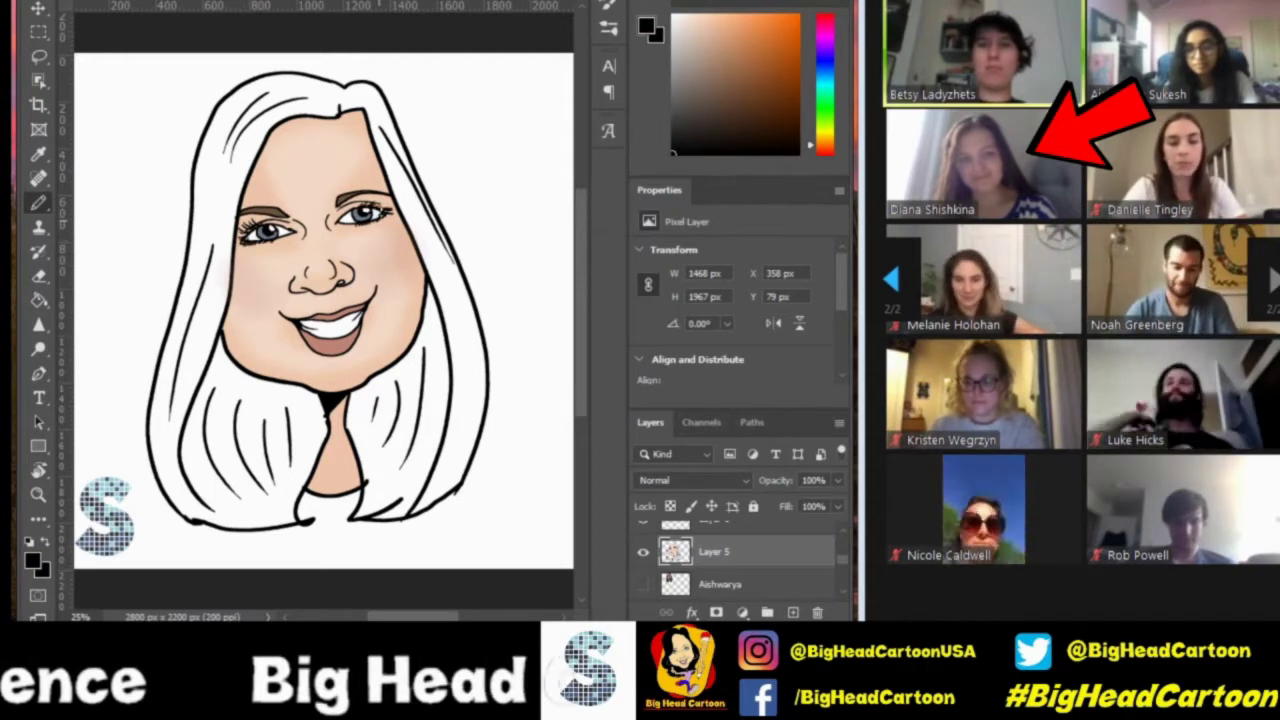
Fill the fifth caricature's hair with medium brown and shade it with the Burn tool.
click(200, 300)
click(440, 420)
key(o)
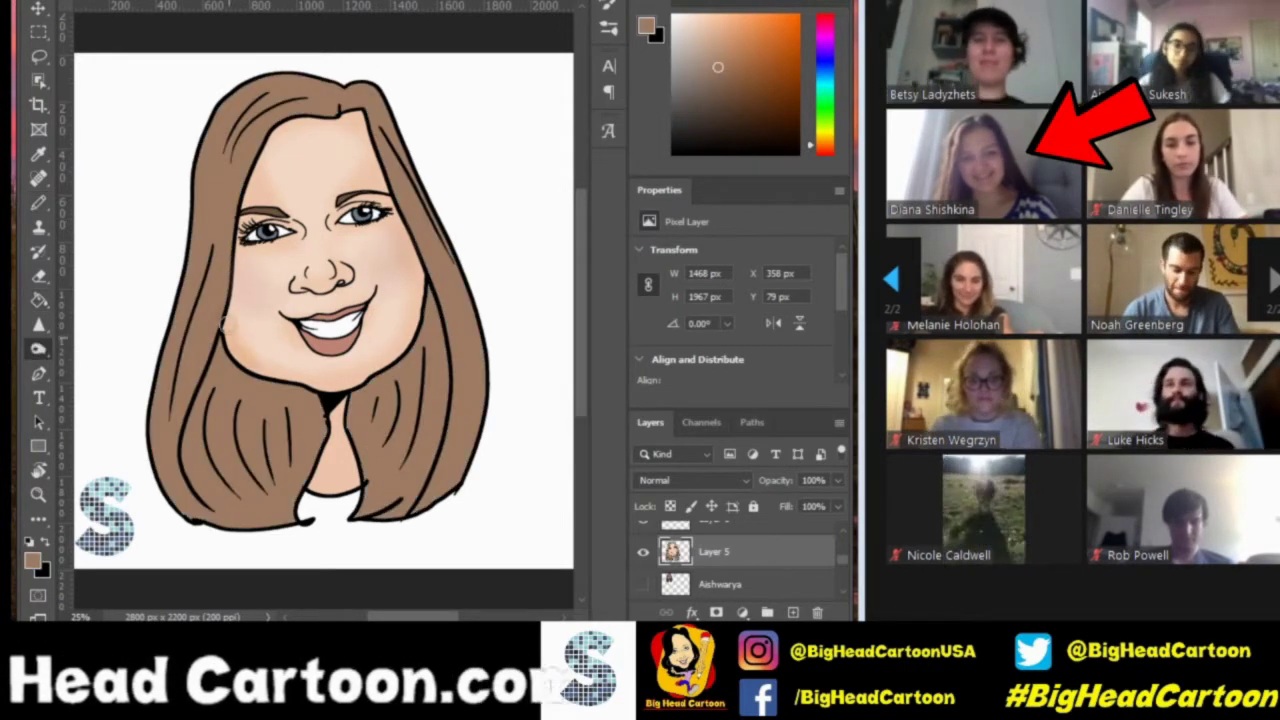
drag(395, 340, 338, 243)
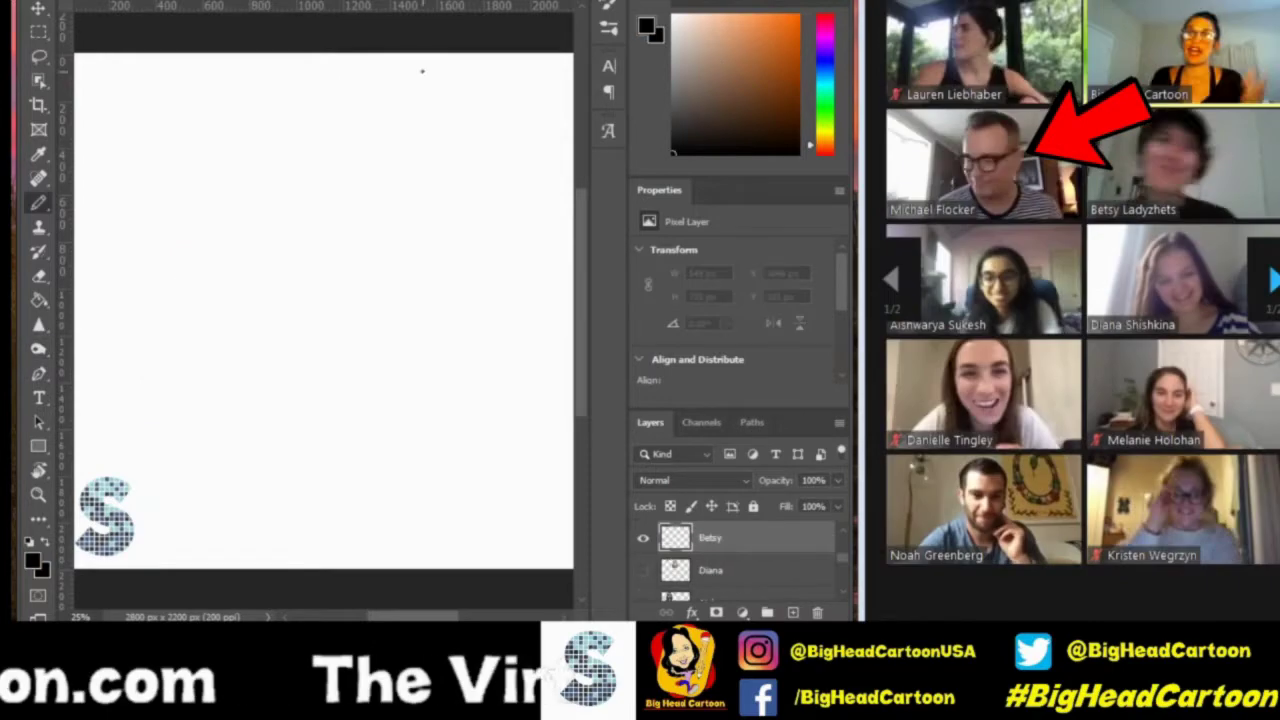
Draw the sixth caricature's rounded hat with its brim and the ragged fringe beneath it in thick black lines.
mouse_move(367, 90)
mouse_down()
mouse_move(329, 71)
mouse_move(228, 160)
mouse_up()
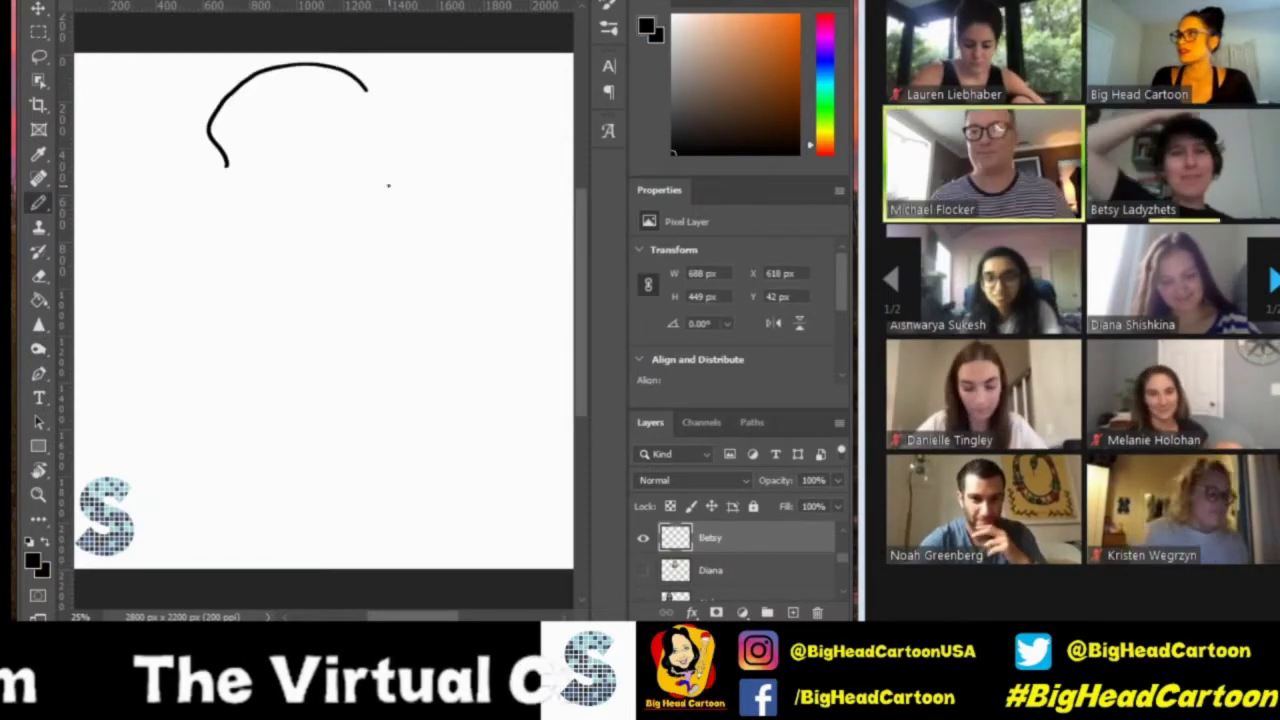
drag(389, 186, 392, 184)
drag(475, 200, 445, 252)
drag(235, 205, 160, 272)
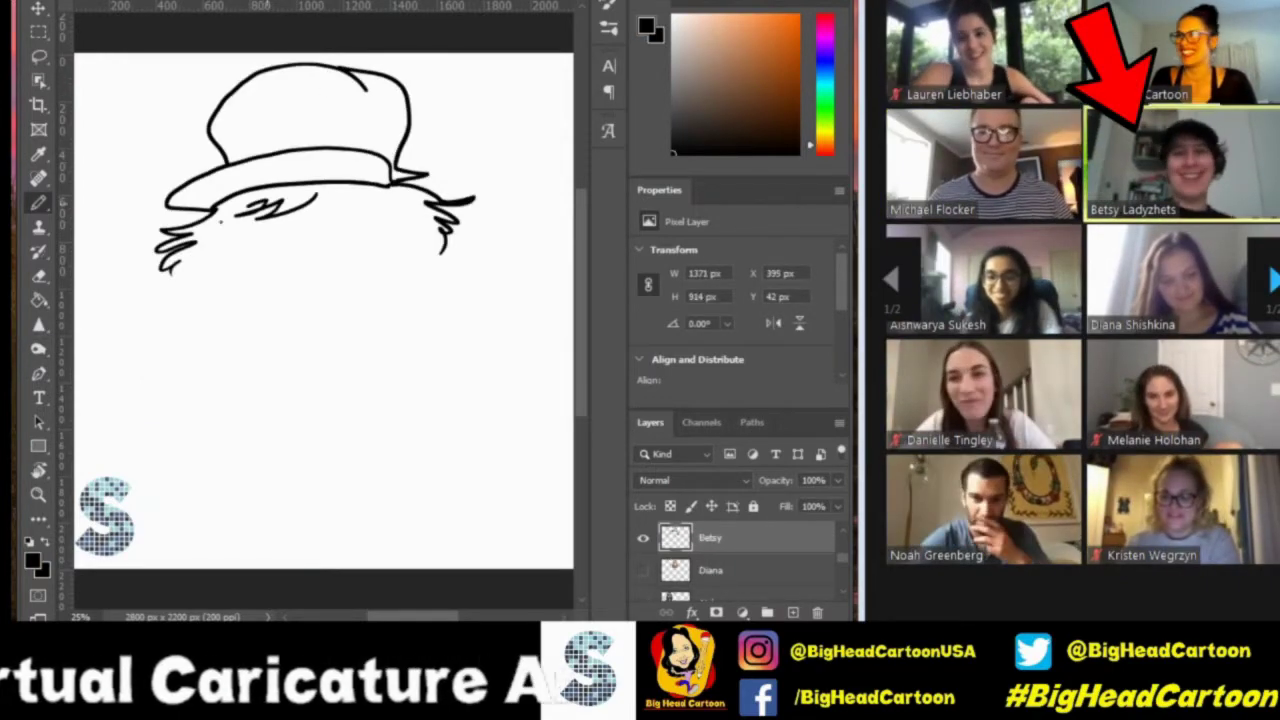
drag(315, 195, 420, 228)
Outline the sixth caricature's face down to a narrow chin and add the ears and curled side hair.
mouse_move(194, 336)
mouse_down()
mouse_move(346, 412)
mouse_move(412, 230)
mouse_up()
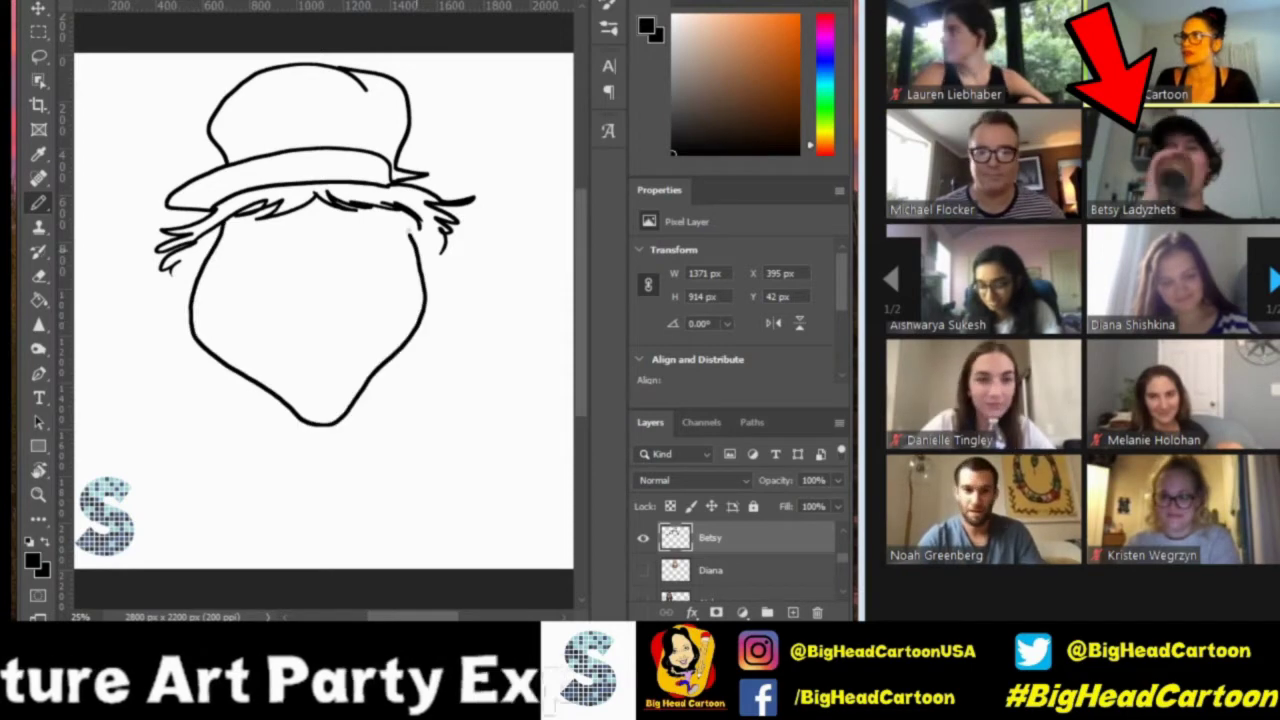
drag(206, 256, 196, 312)
drag(414, 232, 428, 308)
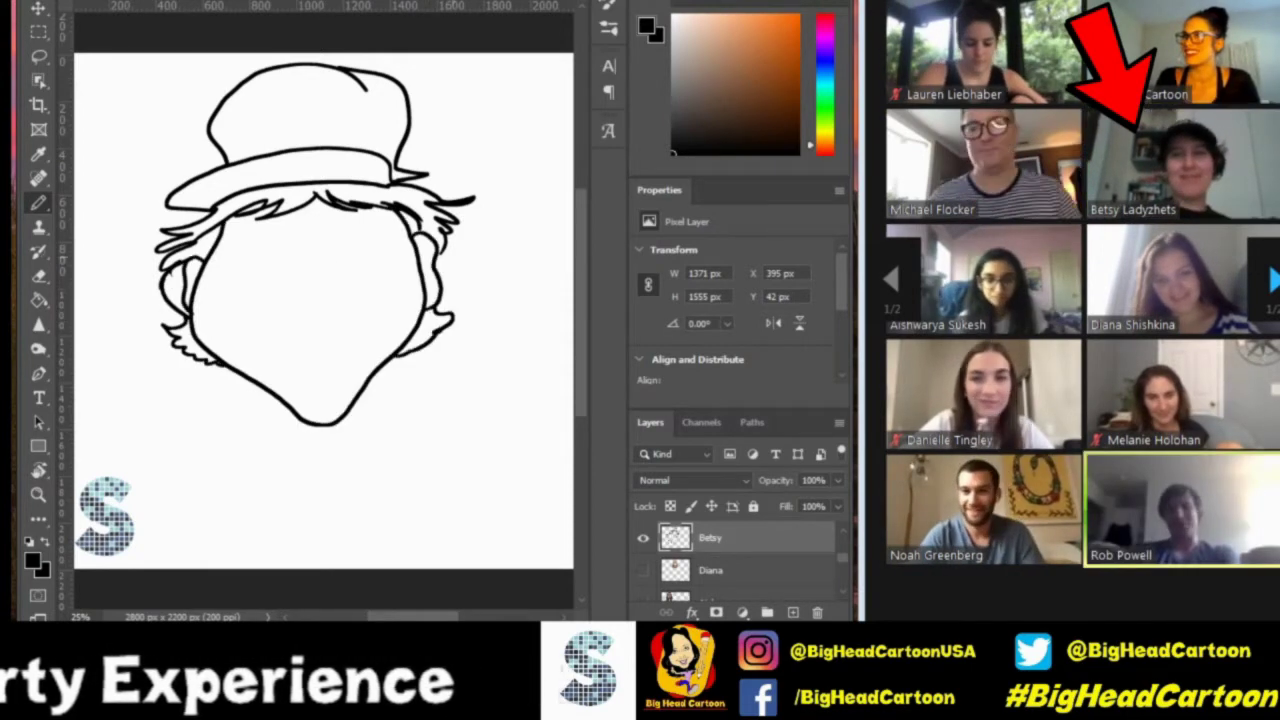
Draw the sixth caricature's eyebrows, eyes with pupils, and nose with a thinner black Pencil line.
right_click(300, 230)
click(313, 173)
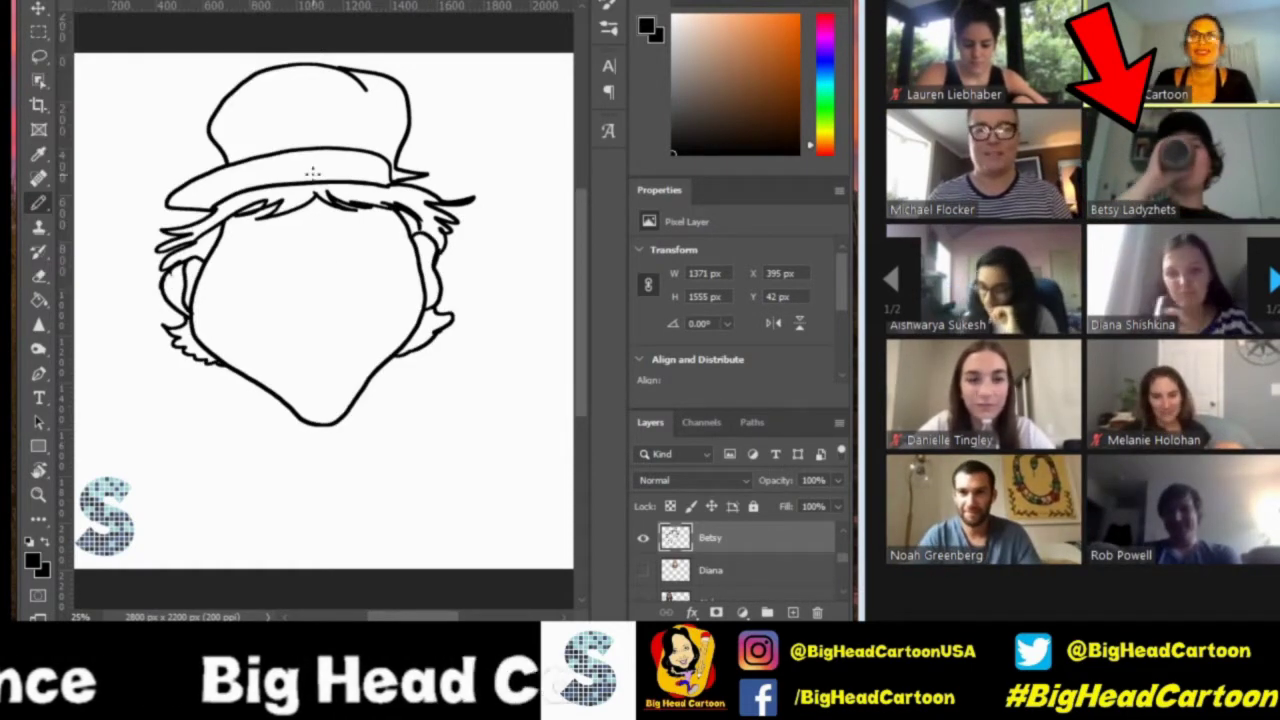
drag(330, 226, 395, 228)
drag(240, 252, 380, 242)
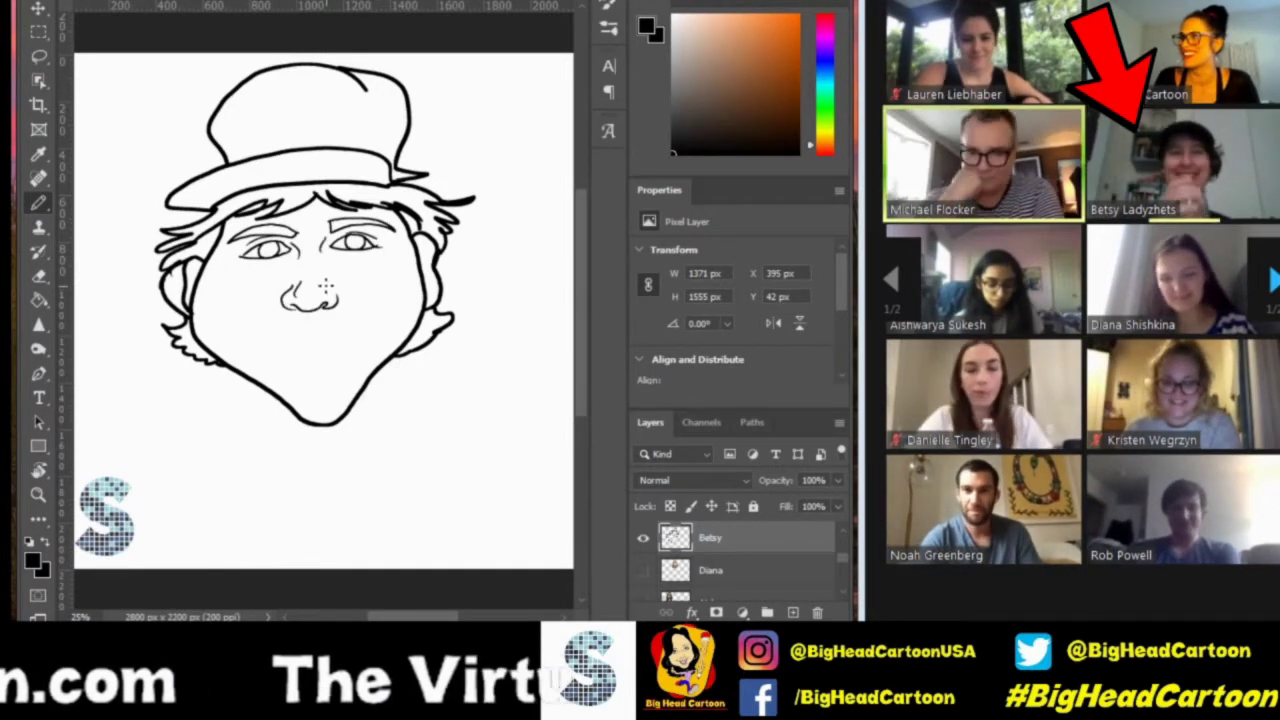
drag(348, 242, 360, 232)
Draw the sixth caricature's smiling lips, brown smile lines at the mouth corners, and a small neck below the chin.
drag(260, 326, 360, 314)
drag(300, 338, 322, 343)
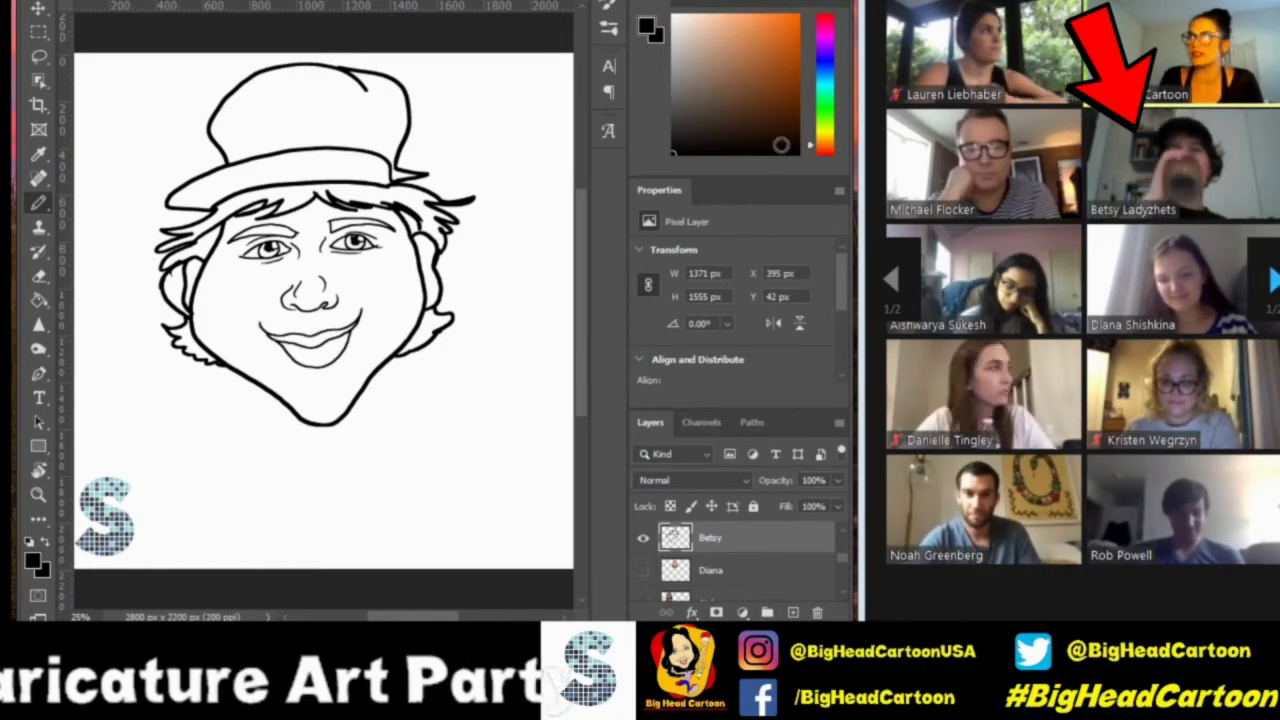
drag(356, 302, 376, 310)
drag(246, 320, 256, 330)
mouse_move(310, 426)
mouse_down()
mouse_move(312, 460)
mouse_move(320, 442)
mouse_up()
Fill the sixth caricature's irises with a muted gray-green.
key(g)
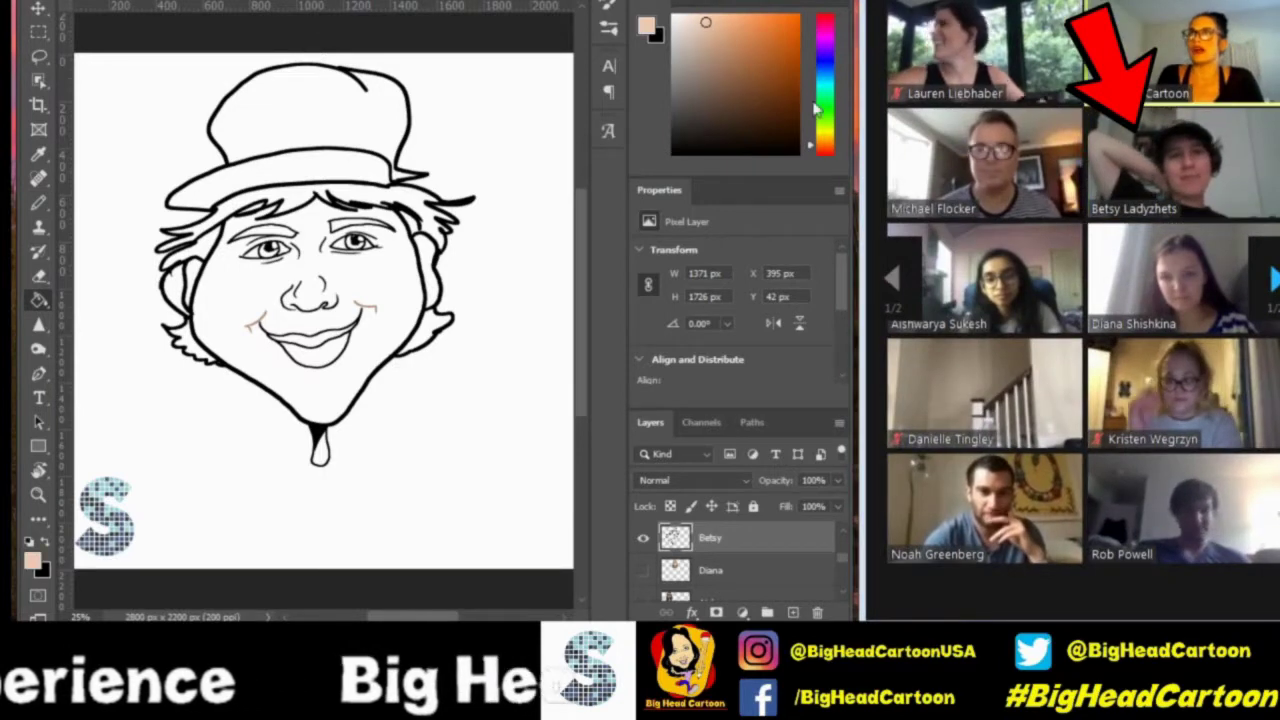
click(705, 22)
click(687, 94)
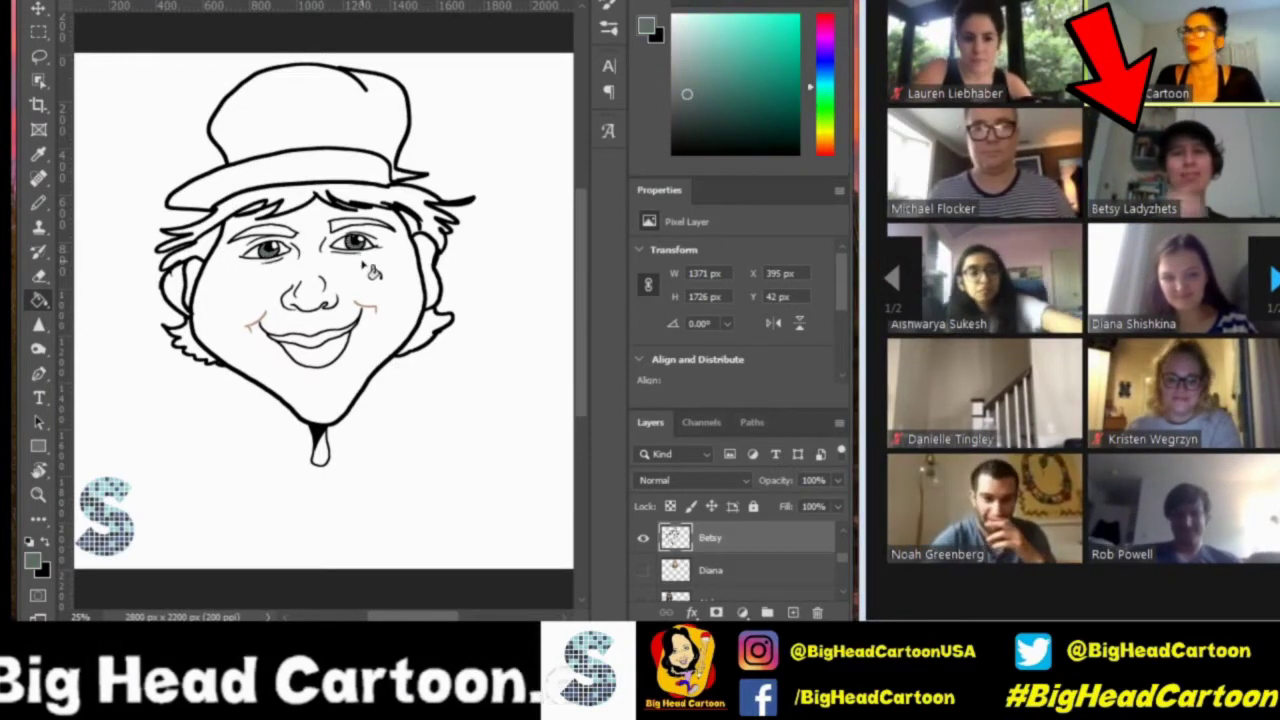
Fill the sixth caricature's fringe, side hair and both eyebrows with a dull medium brown.
click(826, 140)
click(717, 78)
click(300, 200)
click(425, 330)
click(190, 345)
click(180, 270)
click(262, 236)
click(360, 224)
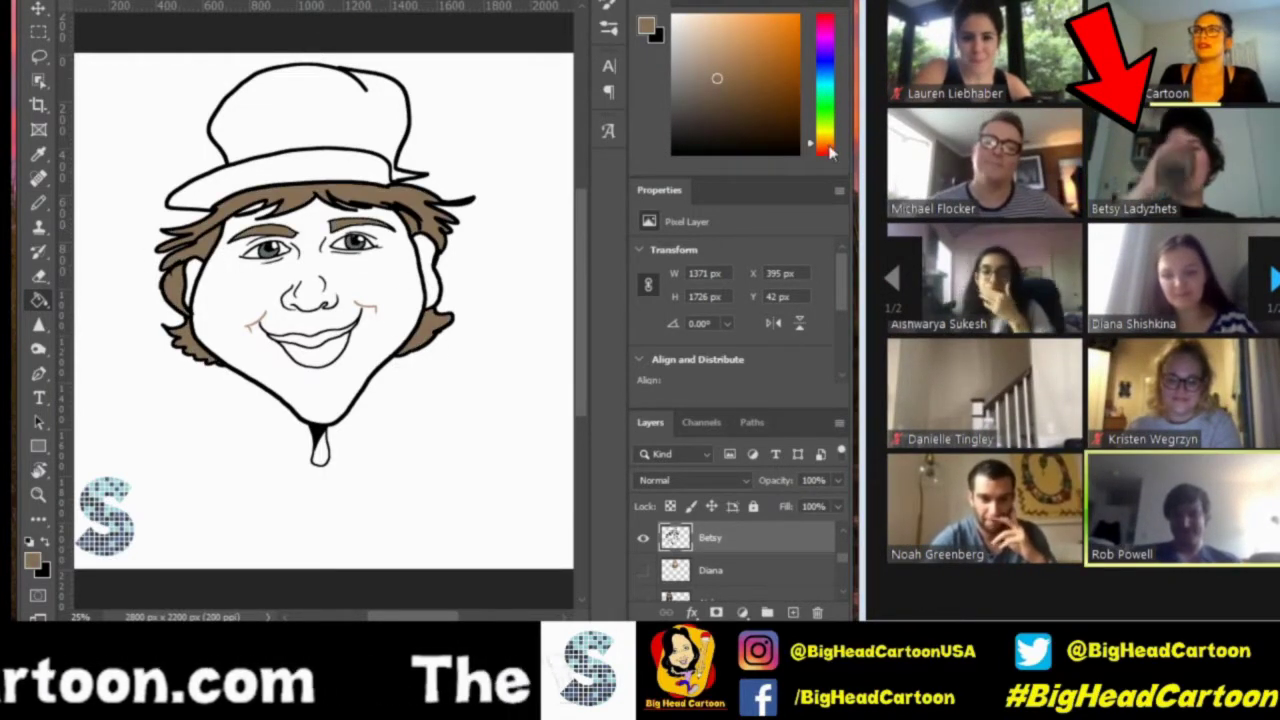
Fill the sixth caricature's hat and brim with rust brown and the face, ears and neck with light peach.
click(770, 40)
click(310, 110)
click(290, 190)
click(712, 25)
click(427, 270)
click(310, 390)
click(320, 450)
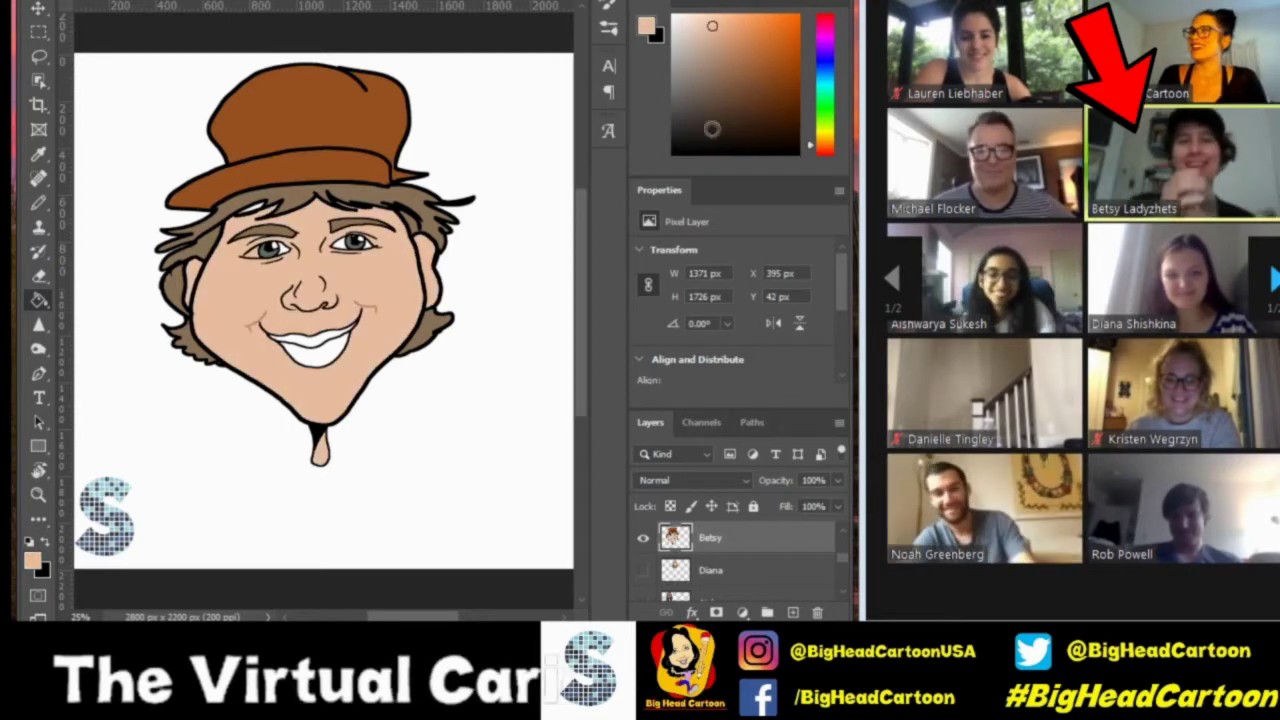
Color the sixth caricature's lips muted pink and brush a soft pink blush onto the cheeks.
click(826, 18)
click(740, 70)
click(310, 345)
click(673, 153)
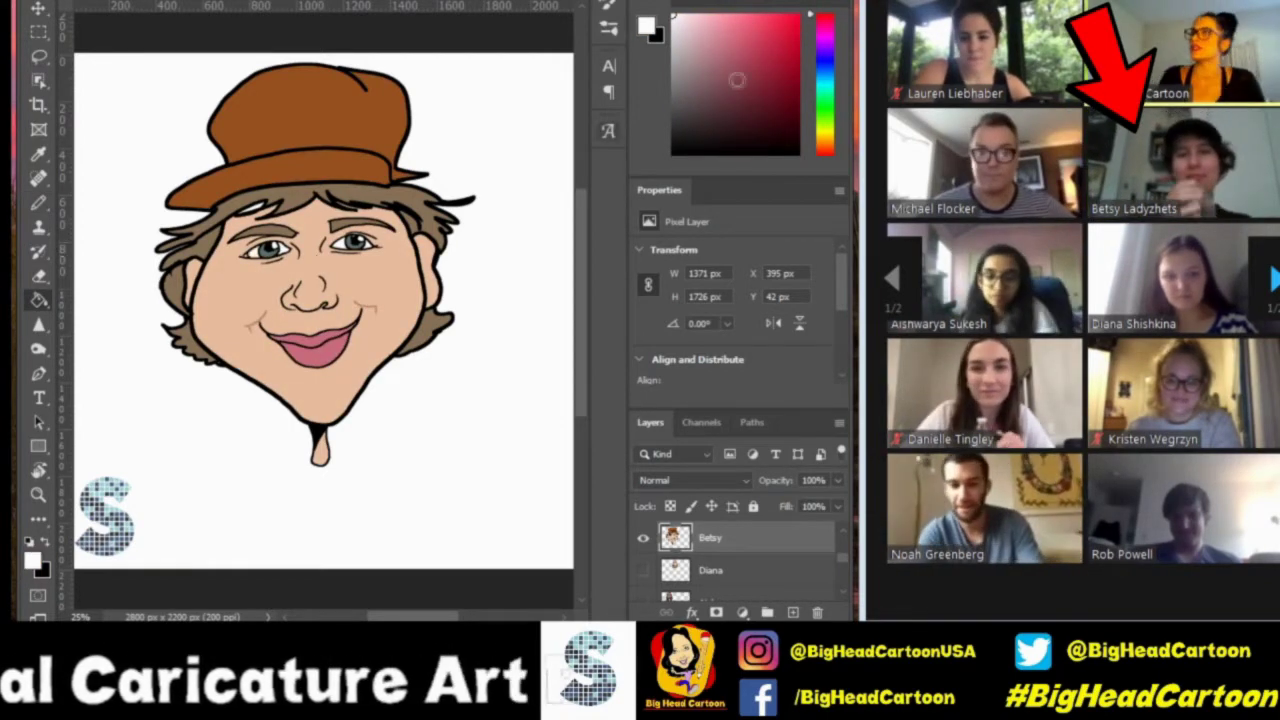
click(736, 36)
Reset the colors to default and draw black eyelashes on the sixth caricature with the Pencil tool.
key(d)
right_click(38, 203)
click(120, 228)
drag(240, 246, 268, 244)
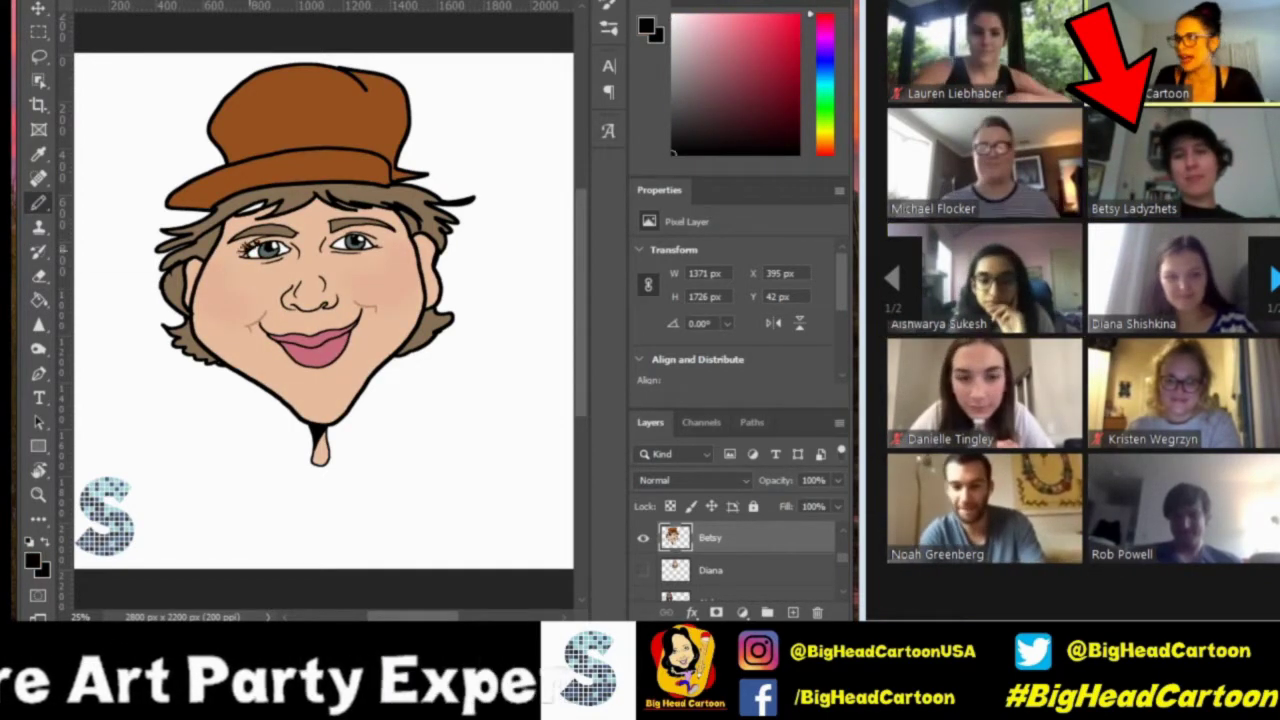
Shade and highlight the sixth caricature's cheeks, nose and jaw with the Burn and Dodge tools.
click(38, 348)
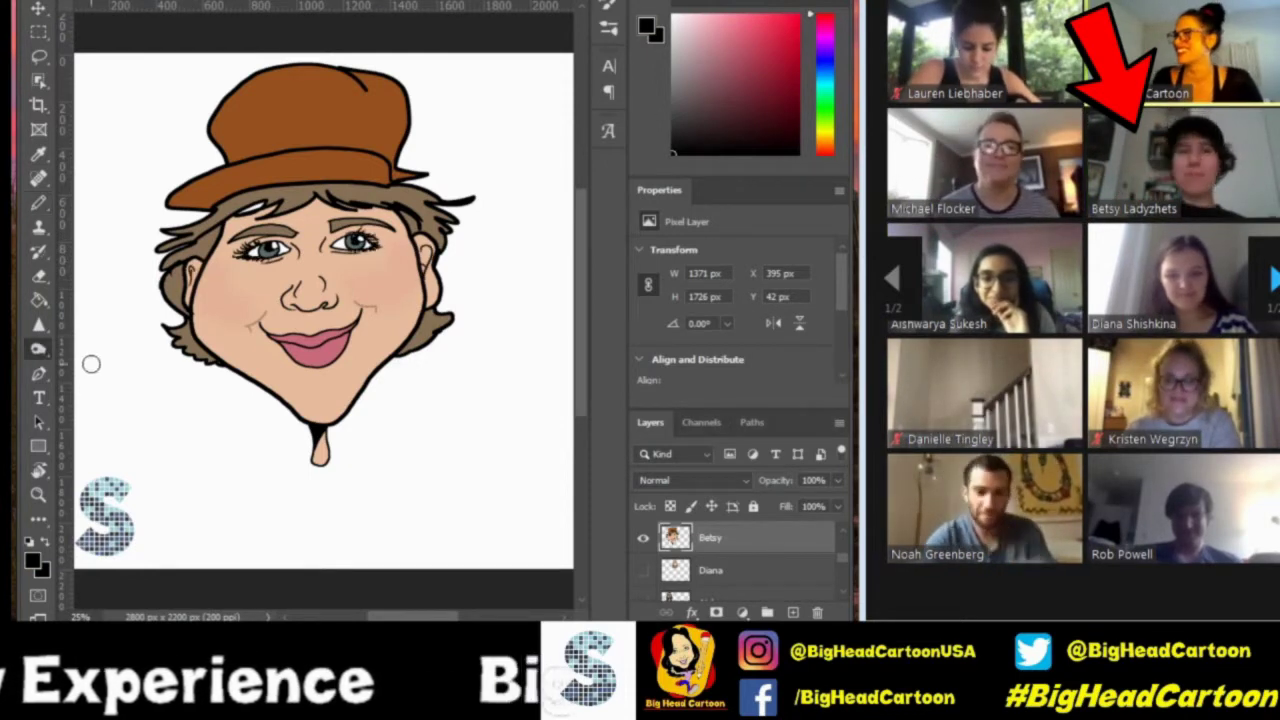
drag(290, 290, 370, 262)
drag(220, 300, 280, 400)
drag(340, 320, 380, 370)
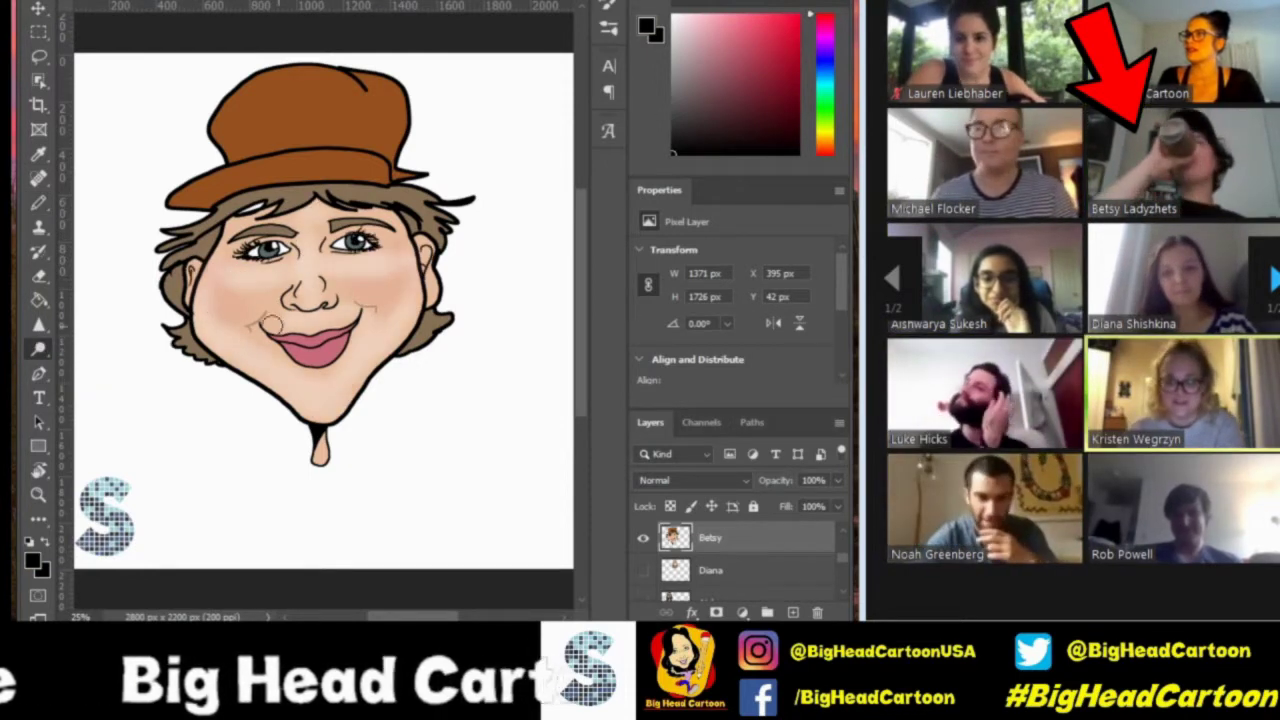
Deepen the shadows along the sixth caricature's jaw, smile lines and the hair under the hat with the Burn tool.
right_click(38, 348)
click(110, 354)
drag(270, 400, 400, 340)
drag(190, 220, 410, 200)
drag(210, 300, 285, 322)
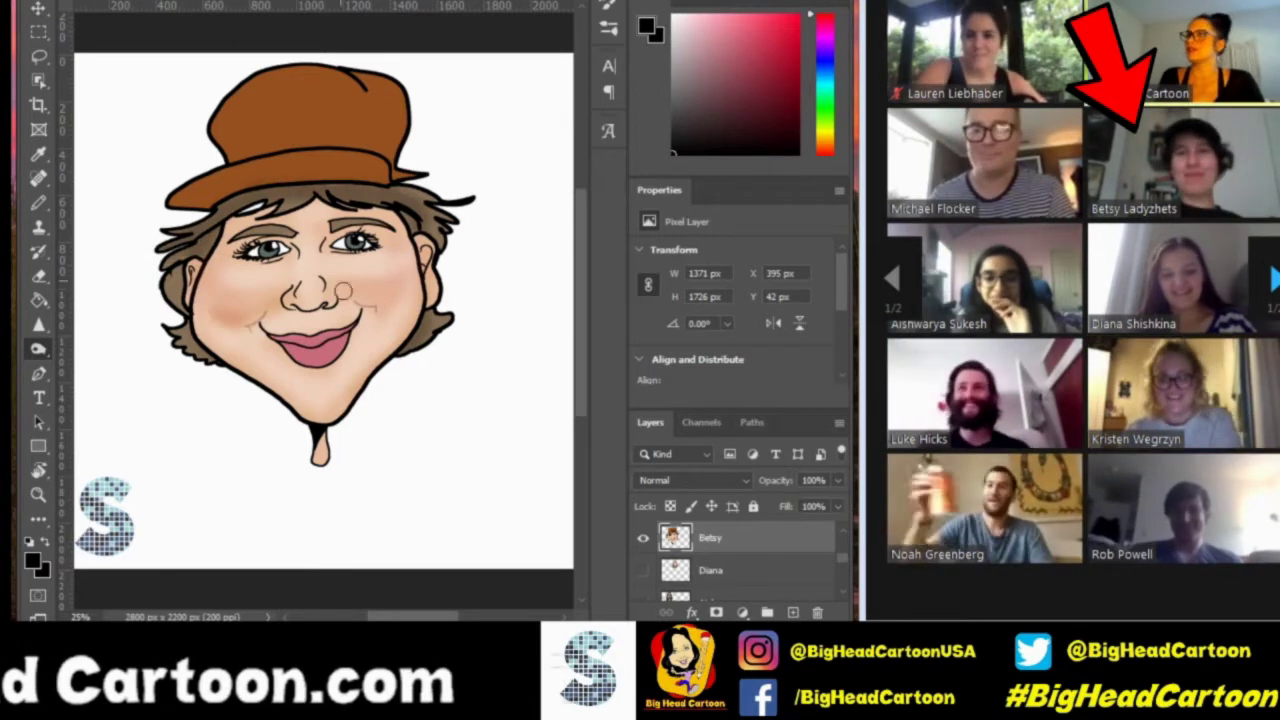
drag(338, 288, 378, 326)
Shade the sixth caricature's hat crown and brim with the Burn tool.
drag(220, 145, 370, 95)
drag(250, 110, 400, 175)
drag(172, 200, 395, 172)
Add a new layer for the seventh caricature and hide the finished sixth caricature's layer.
click(792, 612)
click(643, 570)
key(b)
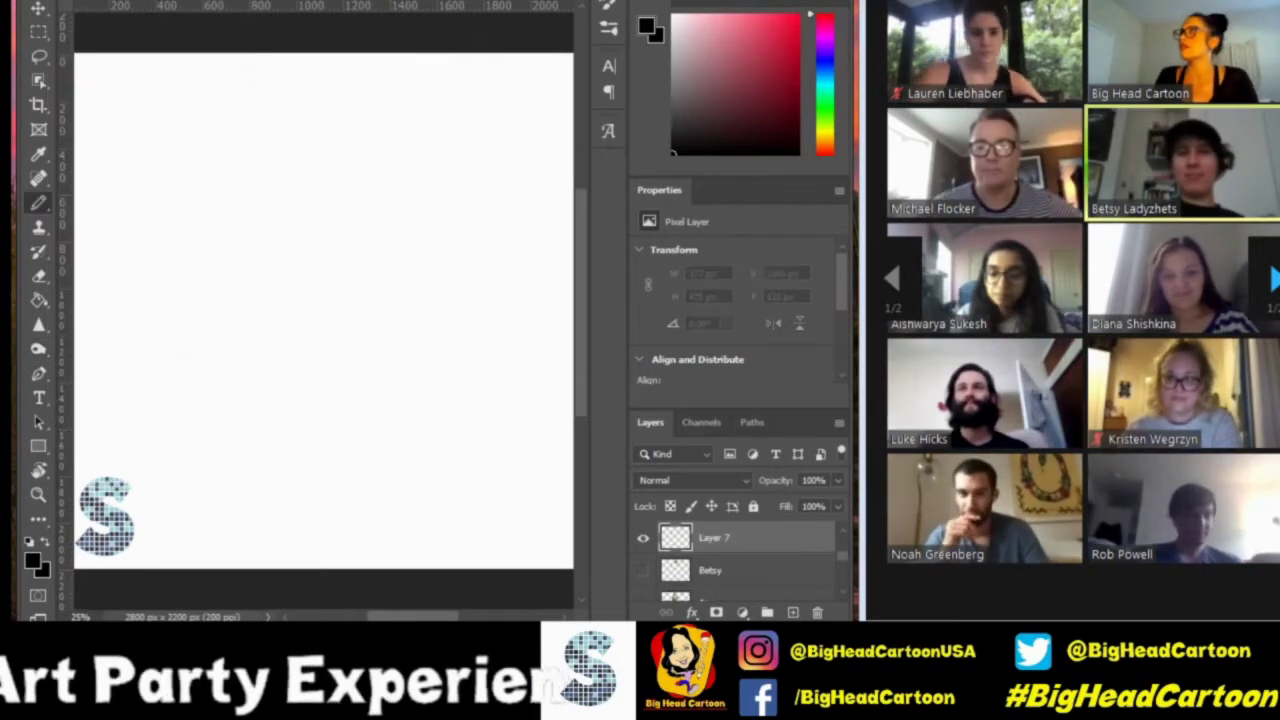
Outline the seventh caricature's parted wavy hair and the sides of the face with thick black Pencil lines.
mouse_move(367, 92)
mouse_down()
mouse_move(133, 234)
mouse_move(138, 292)
mouse_up()
mouse_move(370, 95)
mouse_down()
mouse_move(470, 215)
mouse_move(488, 348)
mouse_up()
drag(345, 122, 430, 240)
drag(180, 192, 350, 122)
drag(240, 160, 165, 340)
drag(420, 238, 476, 305)
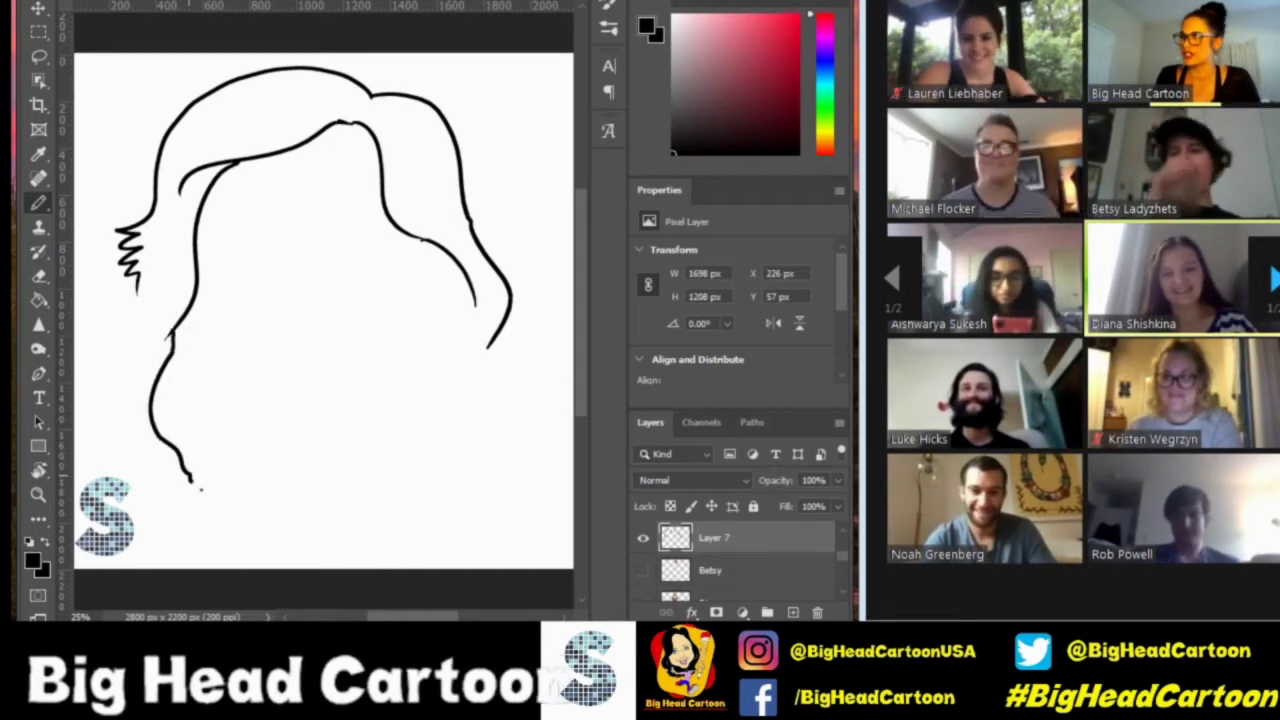
Draw the seventh caricature's large rounded beard outline and the flicked hair ends on both sides.
drag(195, 482, 478, 300)
drag(163, 265, 140, 400)
drag(462, 274, 488, 374)
Add inner strands to the seventh caricature's hair on both sides of the parting and in the flicked side curl.
mouse_move(218, 134)
mouse_down()
mouse_move(370, 120)
mouse_move(408, 210)
mouse_up()
drag(418, 128, 440, 182)
drag(165, 285, 118, 345)
drag(172, 300, 130, 352)
Draw the seventh caricature's eyebrows, eyes with pupils, and nose with a thinner black Pencil line.
right_click(283, 228)
key(Escape)
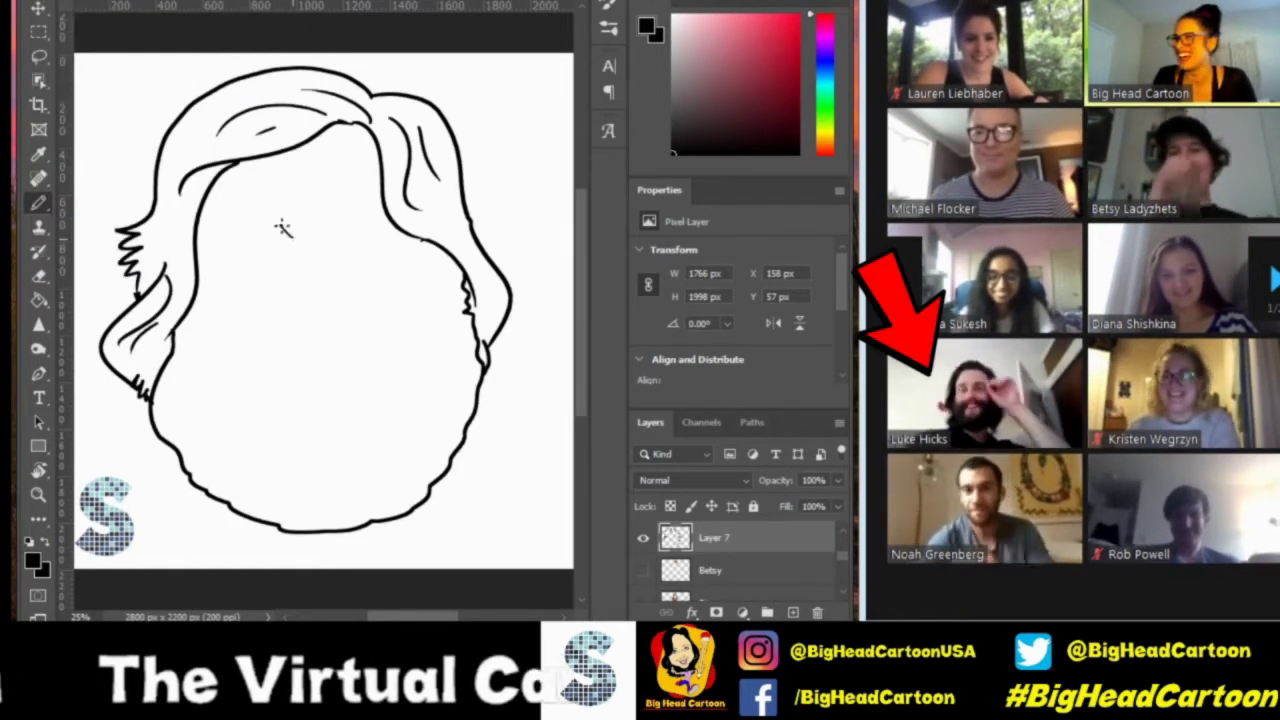
mouse_move(222, 248)
mouse_down()
mouse_move(390, 220)
mouse_move(288, 250)
mouse_up()
drag(260, 266, 290, 258)
drag(334, 244, 364, 236)
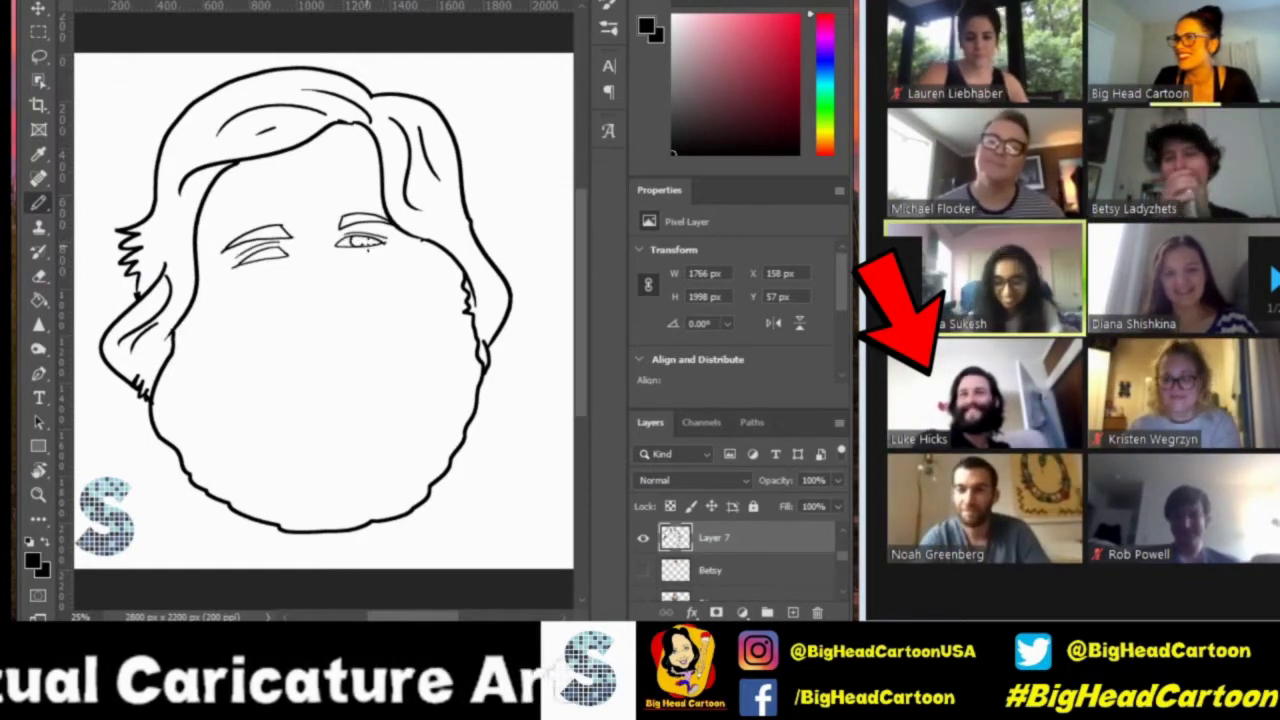
drag(262, 252, 272, 256)
drag(355, 239, 302, 276)
drag(340, 248, 352, 262)
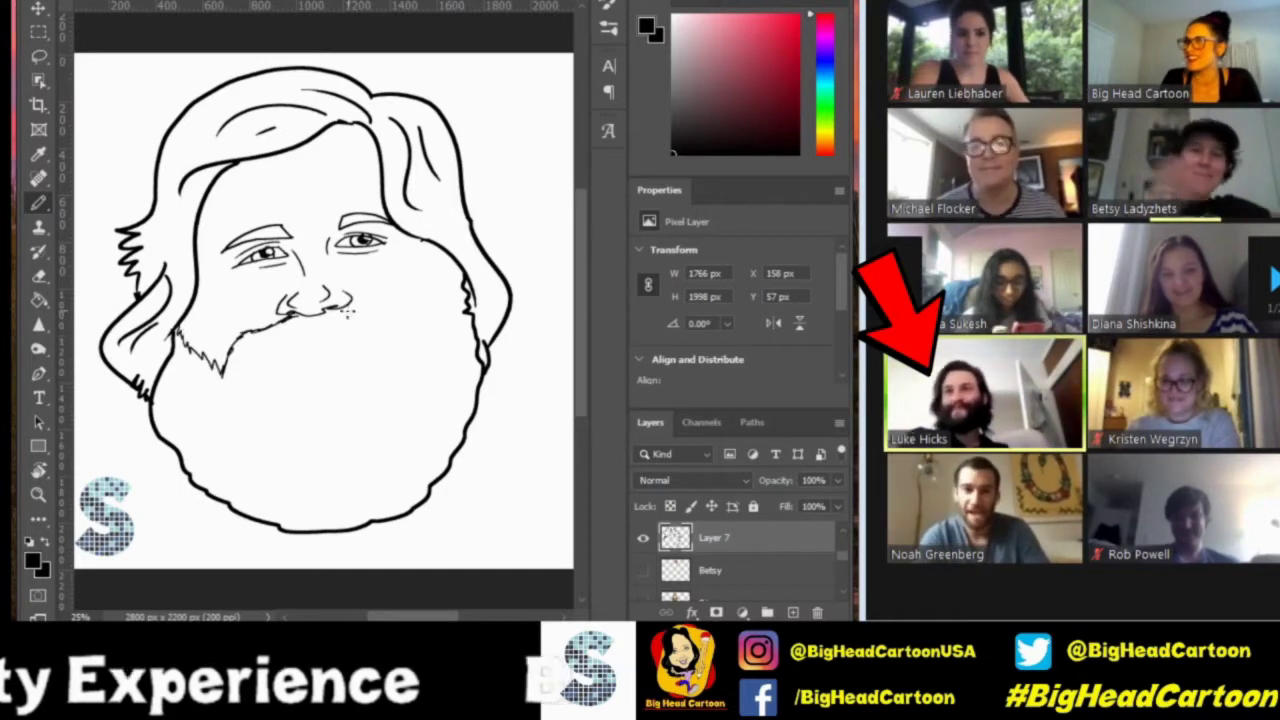
Draw the seventh caricature's open smile and lower lip beneath the mustache, with the jagged upper edge of the beard.
mouse_move(262, 340)
mouse_down()
mouse_move(390, 316)
mouse_move(320, 324)
mouse_up()
drag(306, 336, 350, 322)
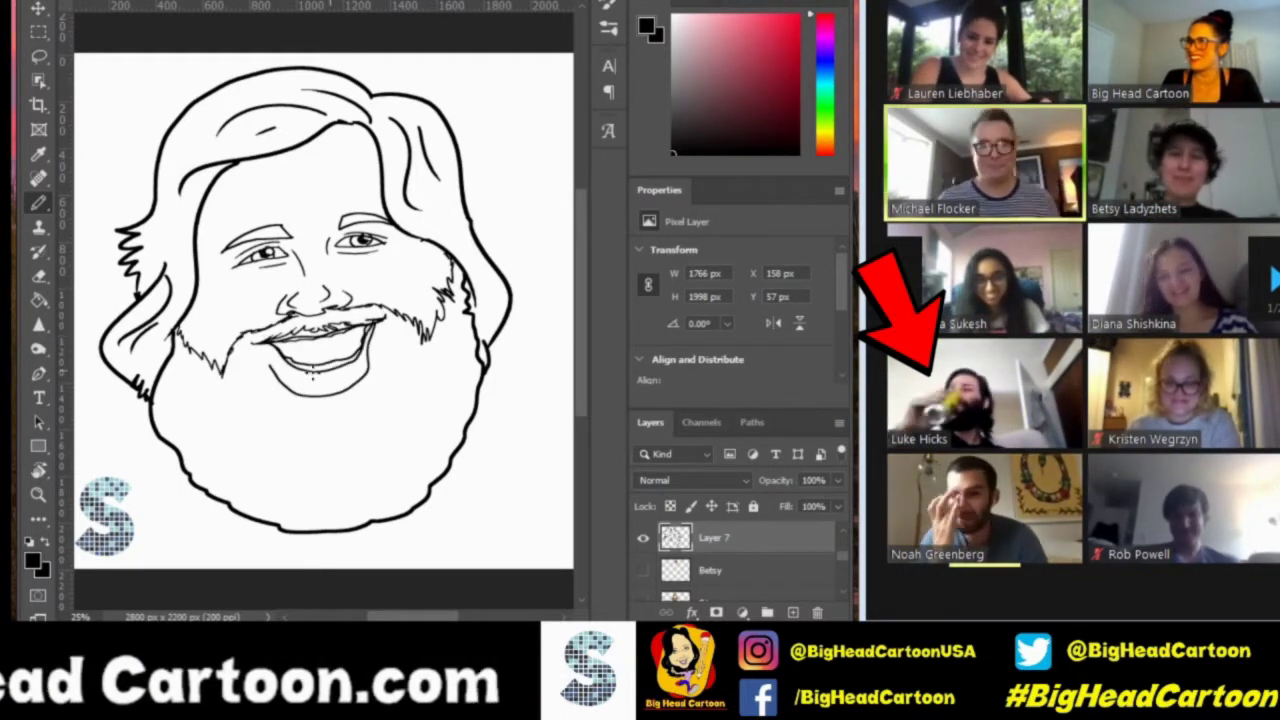
Draw the jagged inner beard edge around the seventh caricature's mouth and chin, and fill the hair and beard dark brownish gray.
mouse_move(268, 366)
mouse_down()
mouse_move(270, 420)
mouse_move(380, 396)
mouse_up()
drag(384, 320, 396, 404)
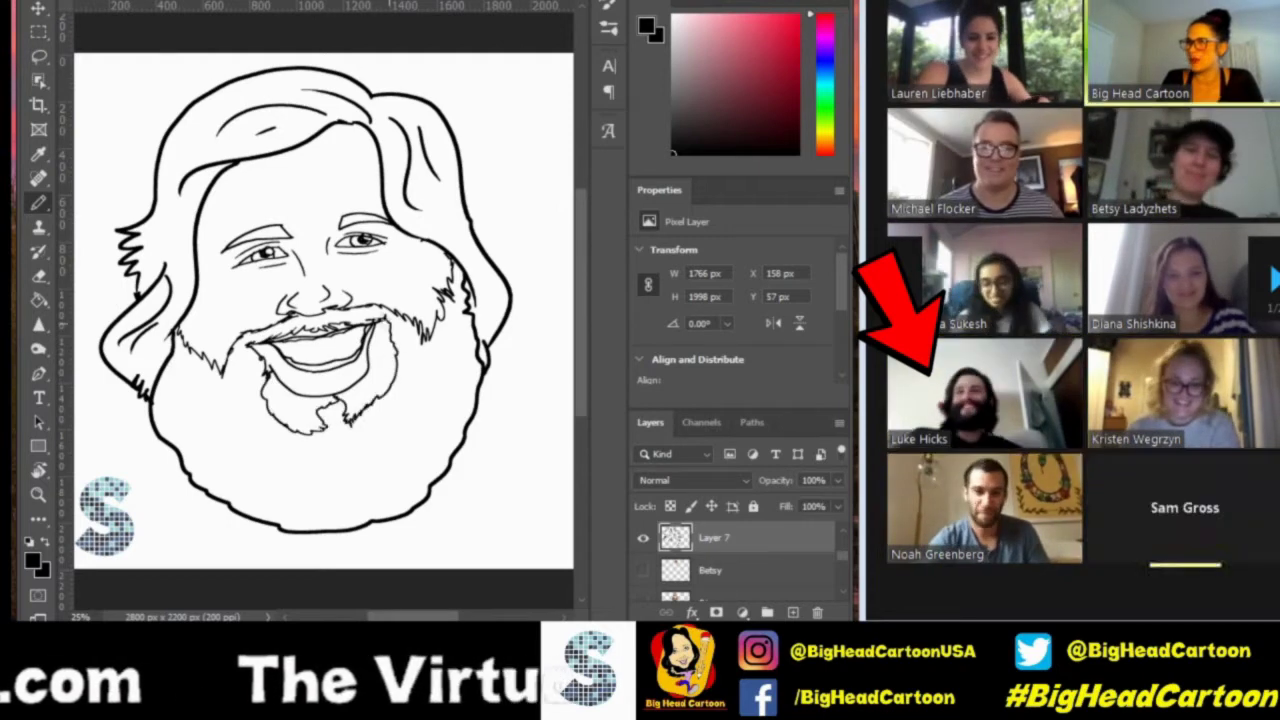
key(g)
click(300, 480)
click(250, 110)
Fill the seventh caricature's skin light peach, the teeth white and the lips muted brownish pink.
click(701, 19)
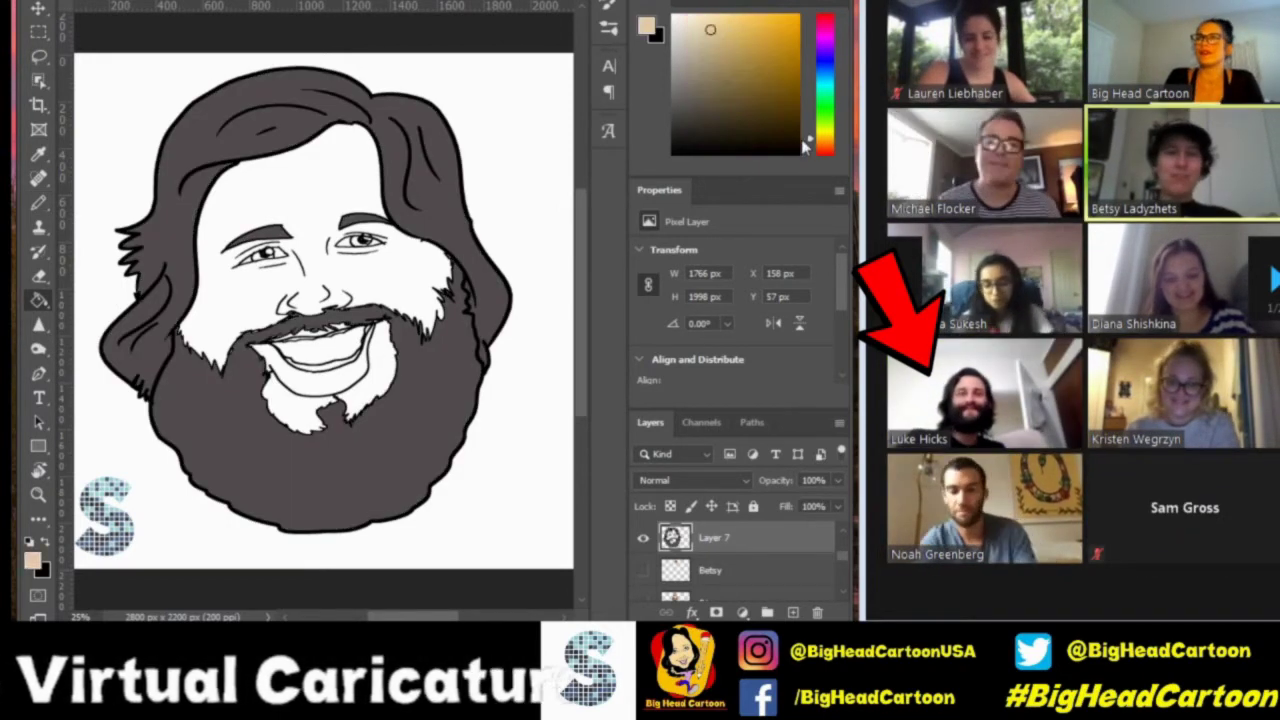
click(320, 180)
click(360, 394)
click(288, 372)
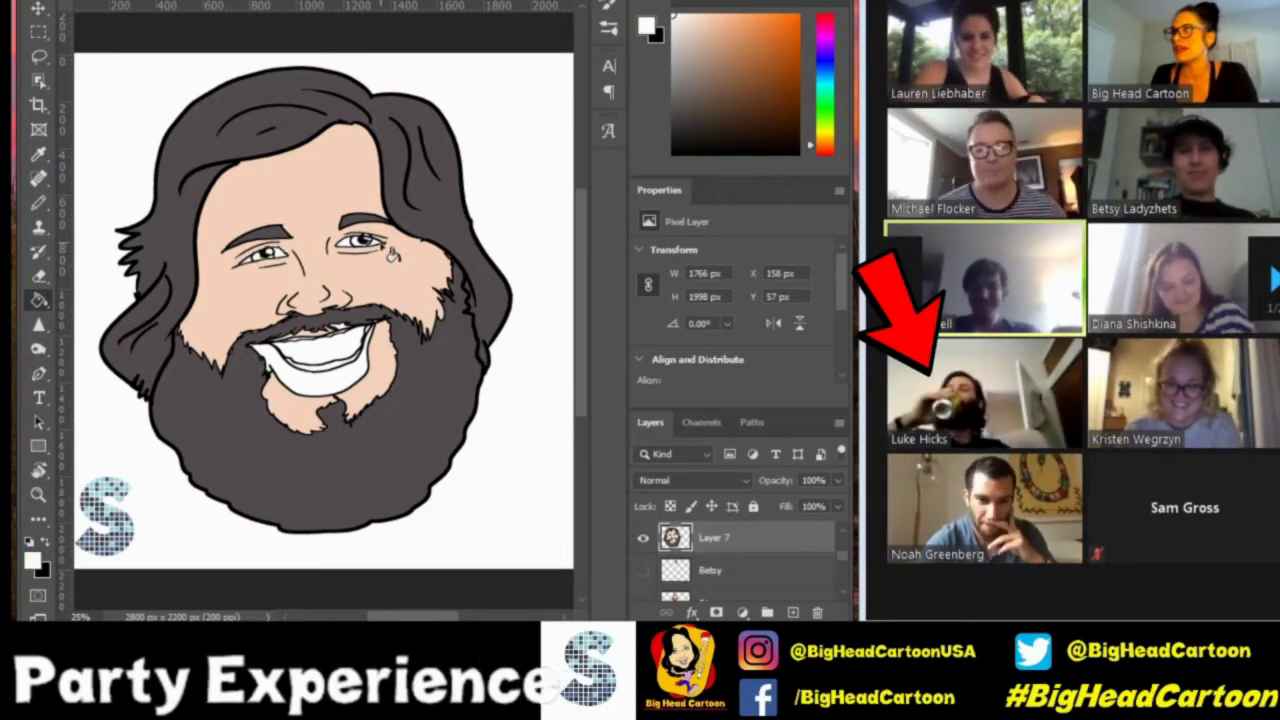
click(716, 82)
click(312, 372)
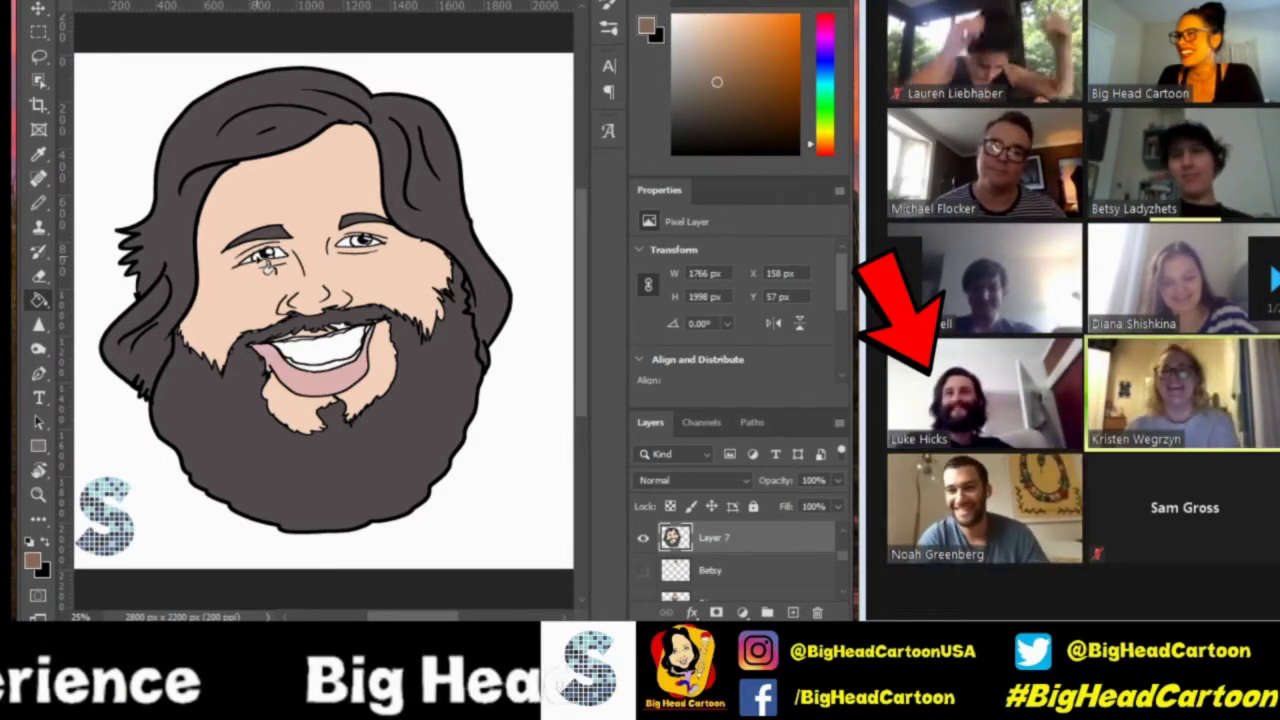
Shade the seventh caricature's face, hair and beard with soft Burn tool strokes.
click(38, 349)
mouse_move(205, 350)
mouse_down()
mouse_move(197, 300)
mouse_move(218, 240)
mouse_move(460, 285)
mouse_move(260, 515)
mouse_move(130, 330)
mouse_move(300, 85)
mouse_move(390, 110)
mouse_move(440, 250)
mouse_up()
mouse_move(413, 334)
mouse_down()
mouse_move(250, 365)
mouse_move(400, 330)
mouse_move(365, 300)
mouse_move(265, 360)
mouse_up()
mouse_move(185, 480)
mouse_down()
mouse_move(460, 420)
mouse_move(450, 140)
mouse_move(407, 160)
mouse_move(306, 457)
mouse_up()
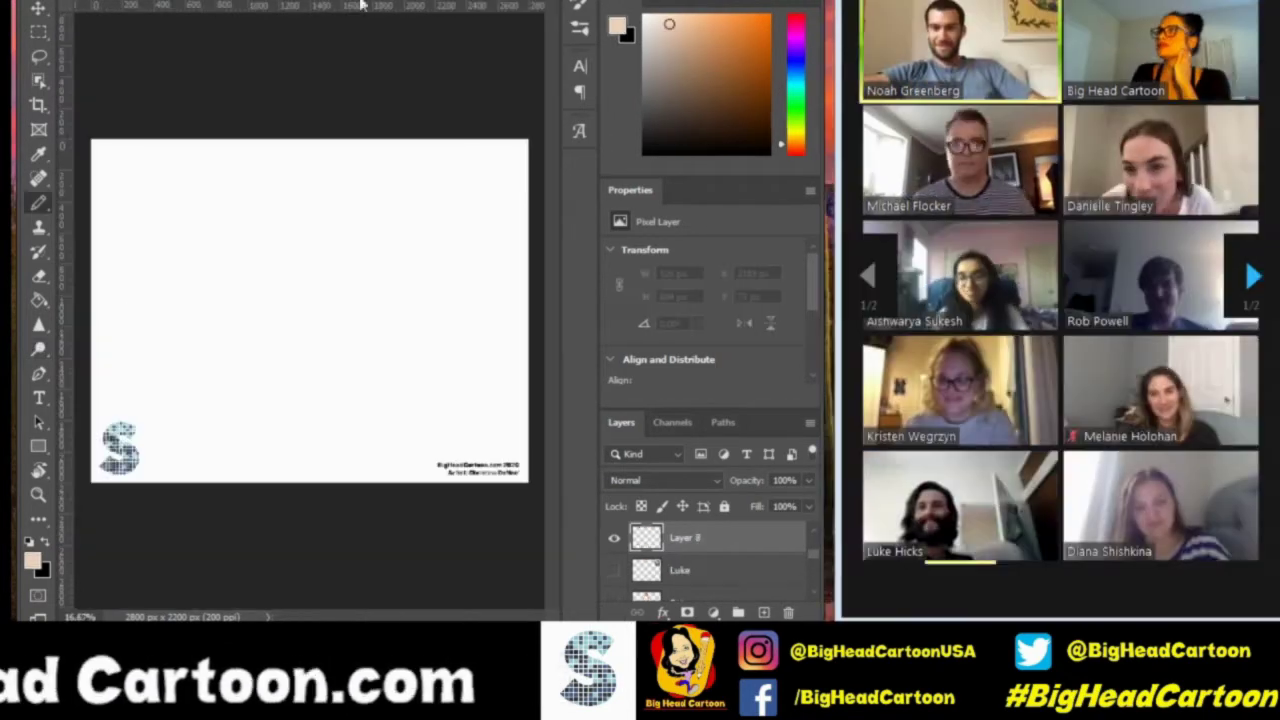
Draw the eighth caricature's puffed top hair, jagged hairline and wide-cheeked face outline in black on the new layer.
key(d)
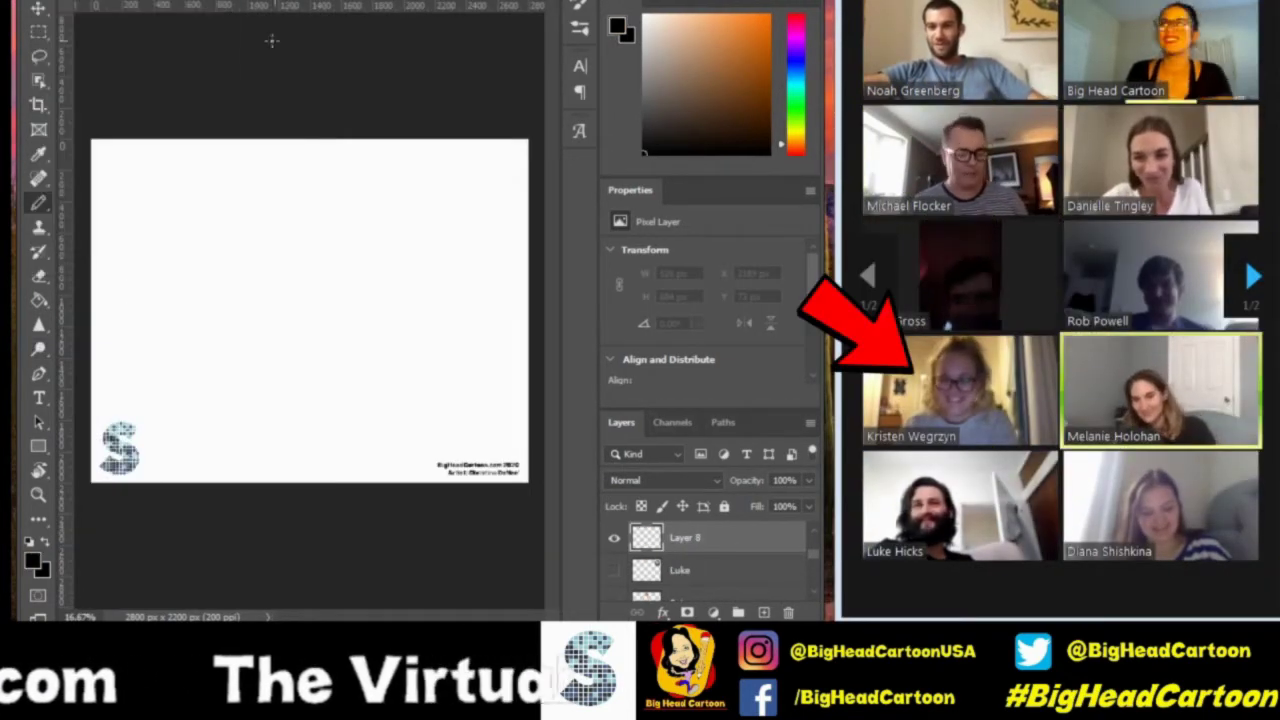
mouse_move(225, 188)
mouse_down()
mouse_move(297, 172)
mouse_move(345, 182)
mouse_up()
drag(290, 152, 378, 188)
mouse_move(340, 180)
mouse_down()
mouse_move(248, 183)
mouse_move(208, 255)
mouse_up()
drag(295, 170, 378, 252)
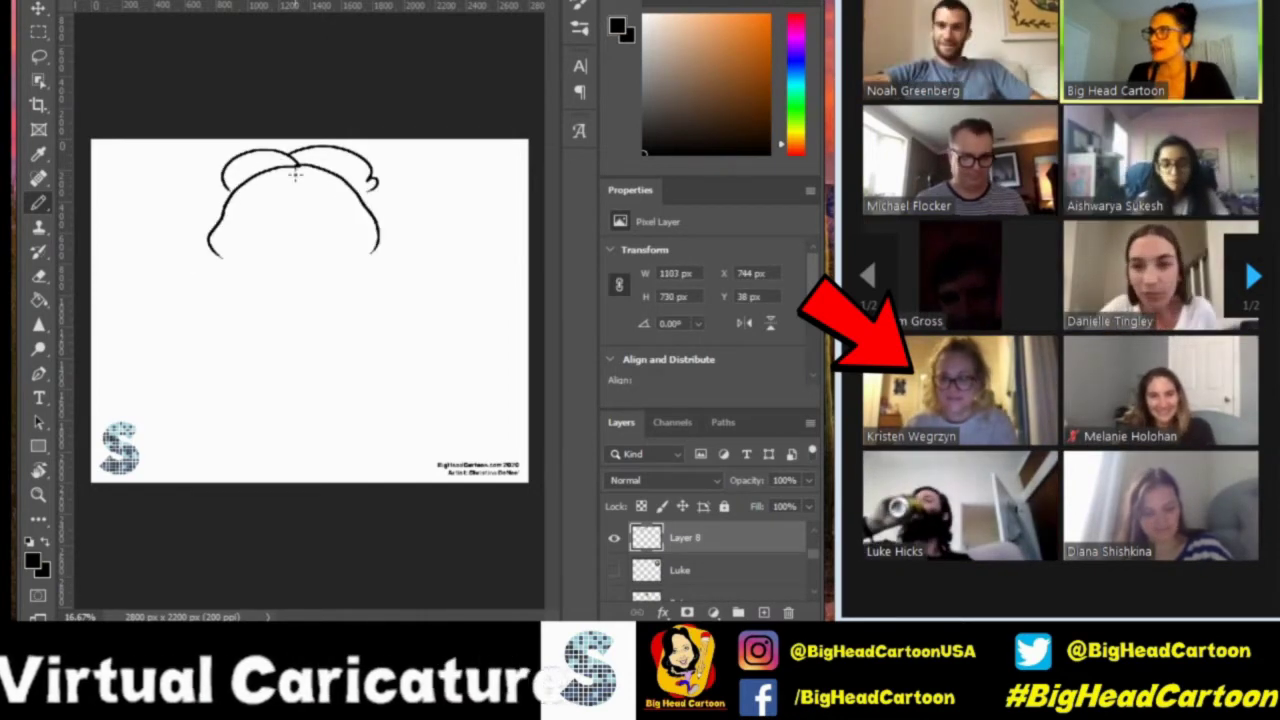
drag(368, 180, 380, 222)
drag(290, 186, 205, 315)
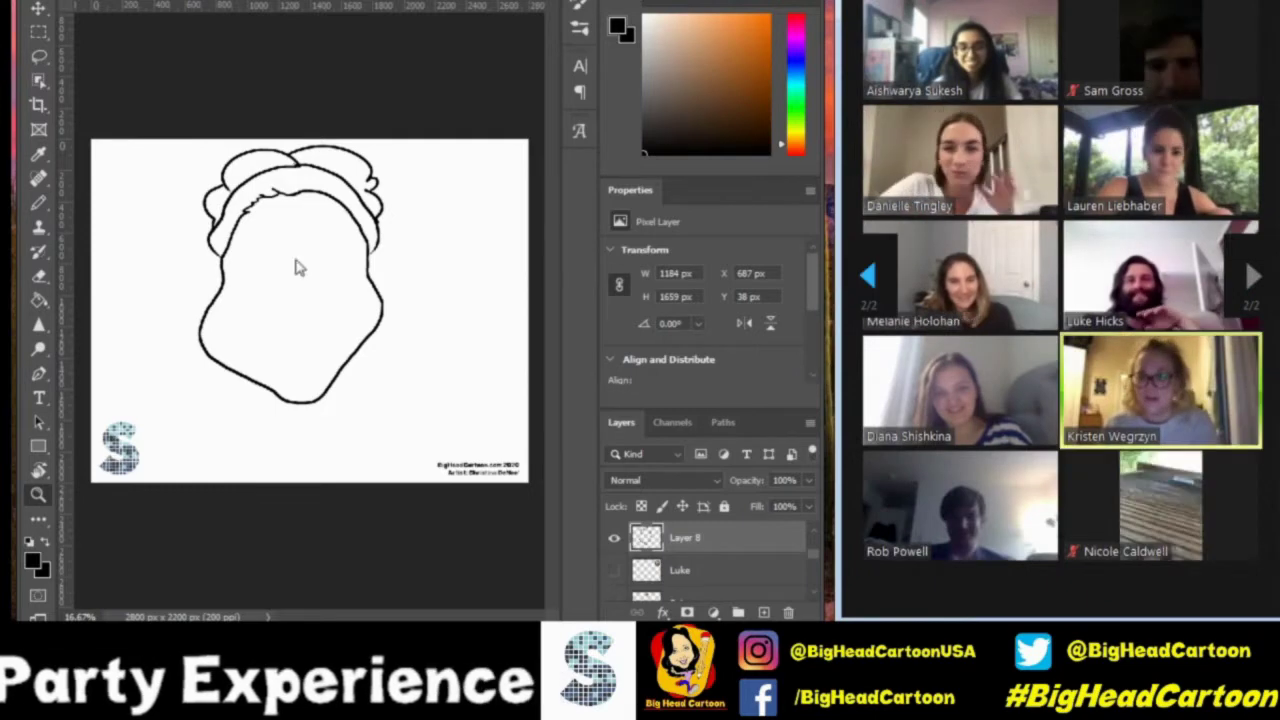
Draw the eighth caricature's ears and the long wavy hair outlines down both sides of the face.
key(z)
click(223, 199)
key(b)
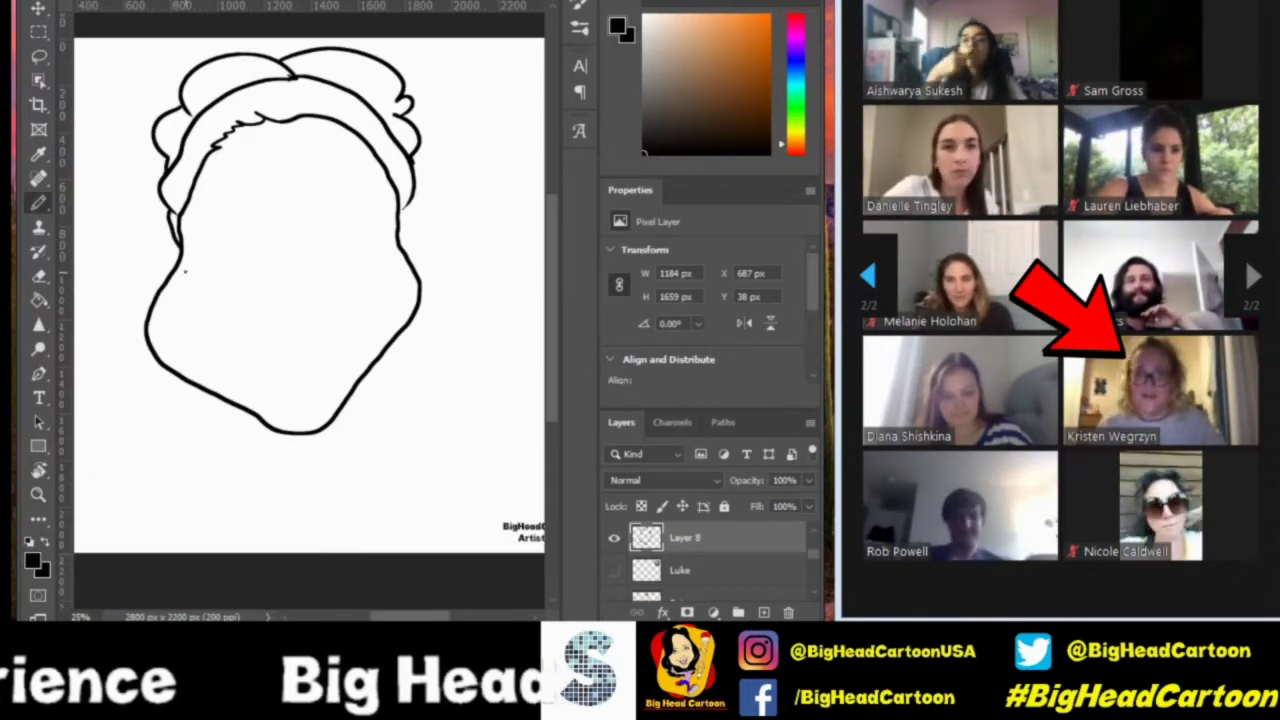
drag(176, 234, 162, 300)
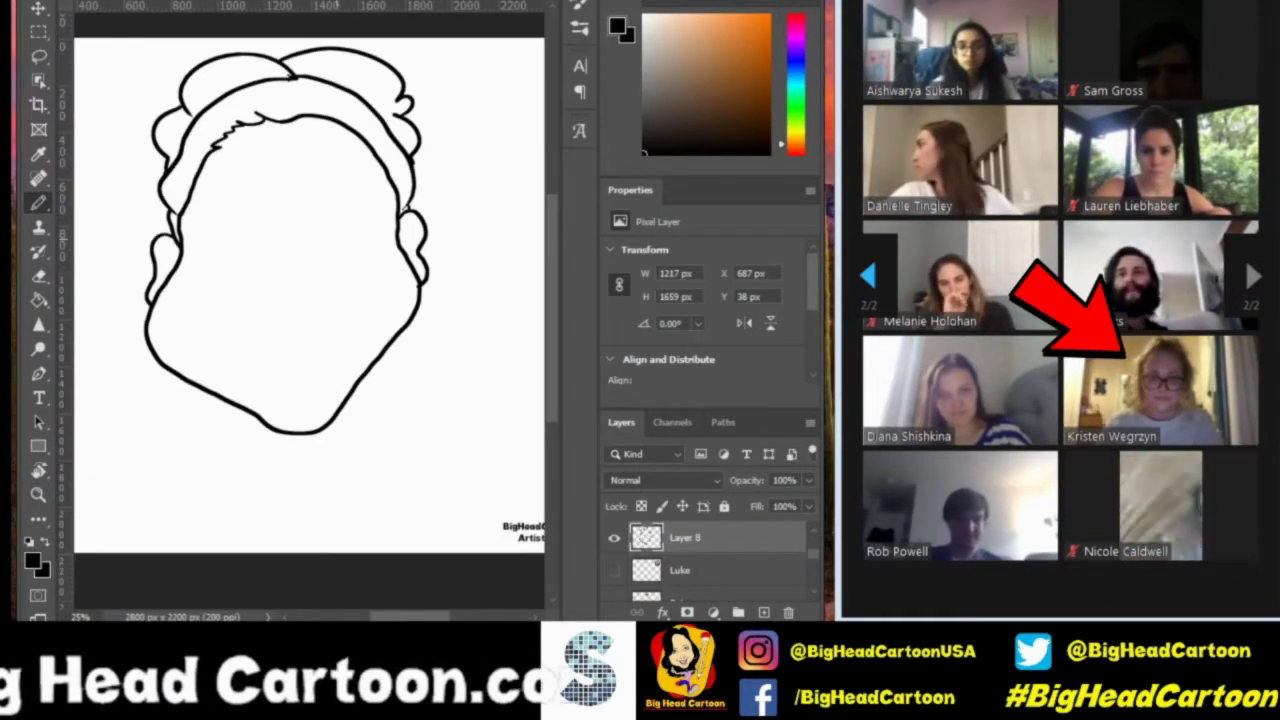
drag(158, 188, 138, 436)
drag(428, 200, 434, 434)
drag(148, 210, 150, 226)
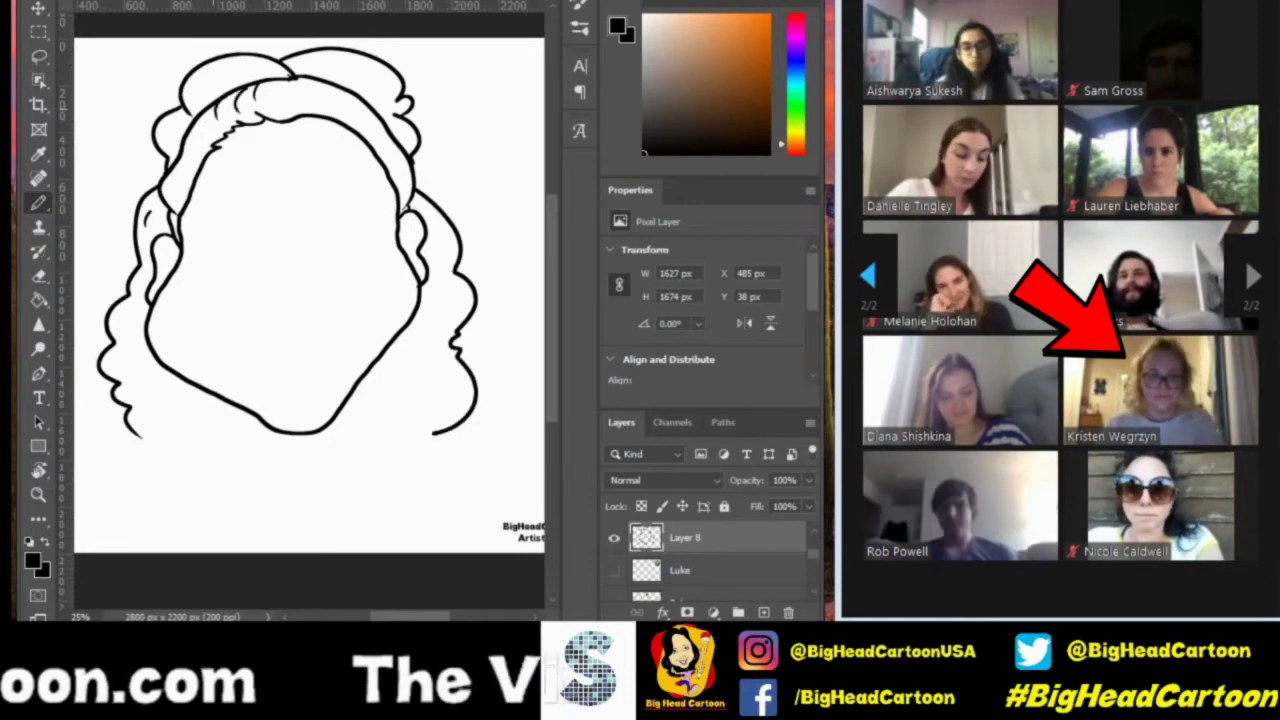
Add inner strands and curls to the eighth caricature's top and side hair, closing the hair's lower edge around the neck.
drag(306, 62, 364, 84)
drag(422, 266, 446, 318)
drag(370, 340, 434, 406)
drag(410, 224, 420, 252)
drag(124, 322, 176, 426)
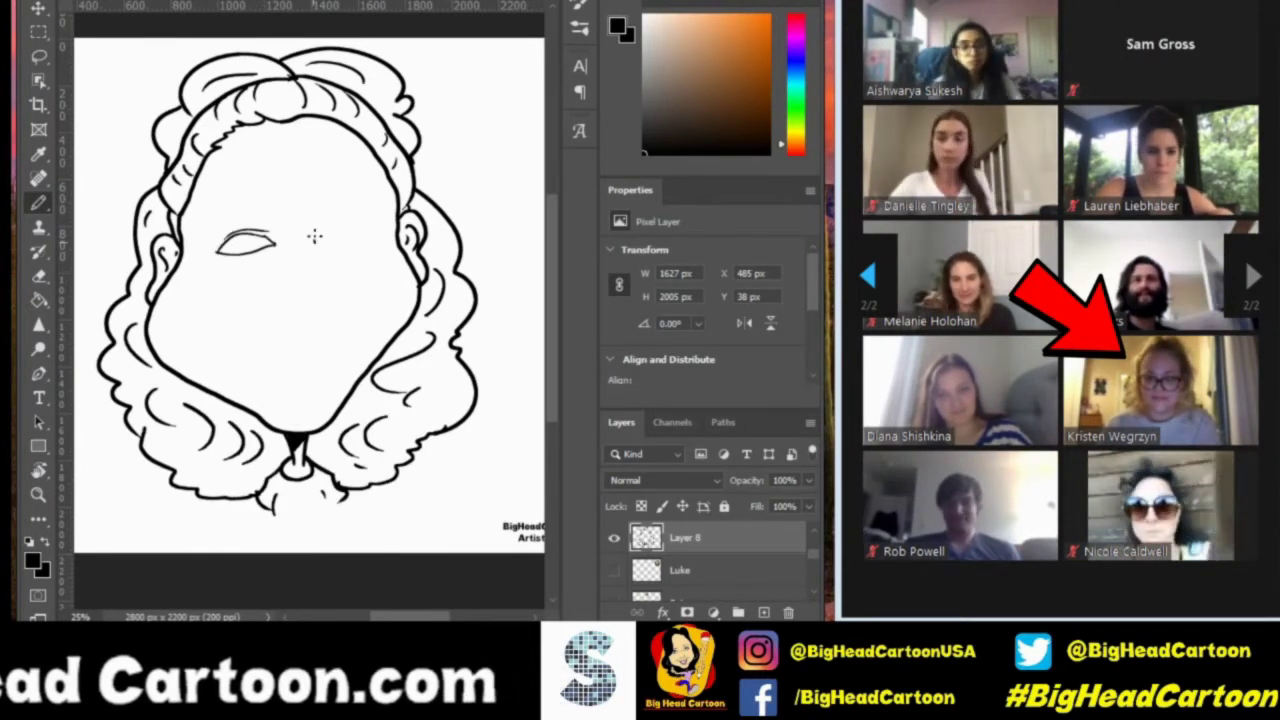
Draw the eighth caricature's eyes with pupils, eyebrows, nose and smiling lips with a thinner black Pencil line.
drag(314, 236, 318, 234)
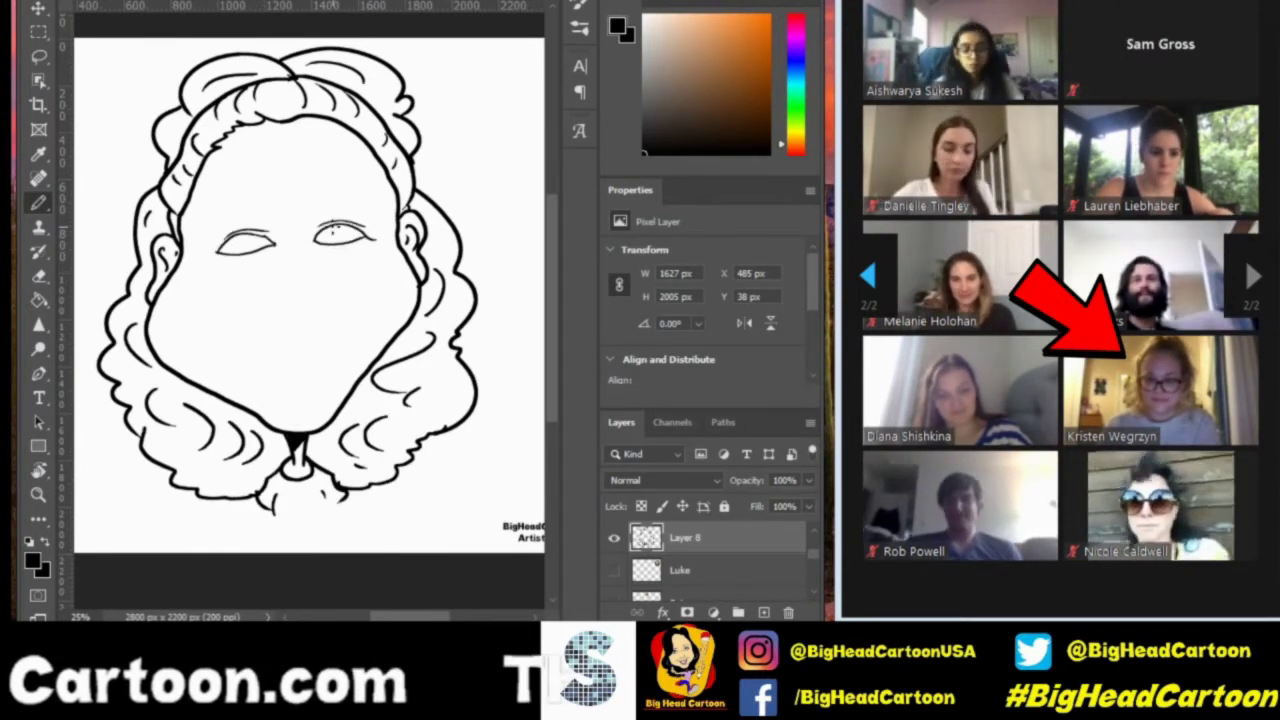
mouse_move(240, 238)
mouse_down()
mouse_move(250, 246)
mouse_move(266, 208)
mouse_up()
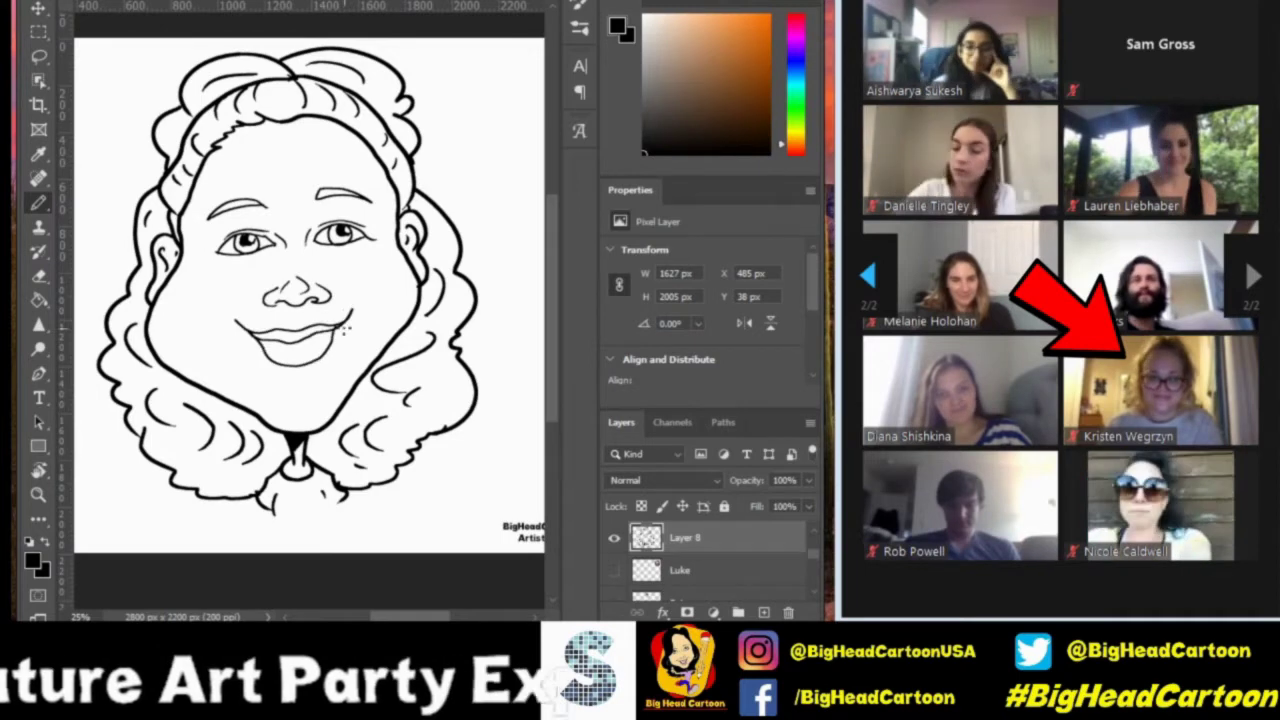
Fill the eighth caricature's face and ears light peach and the lips rose pink.
key(g)
click(290, 180)
click(162, 255)
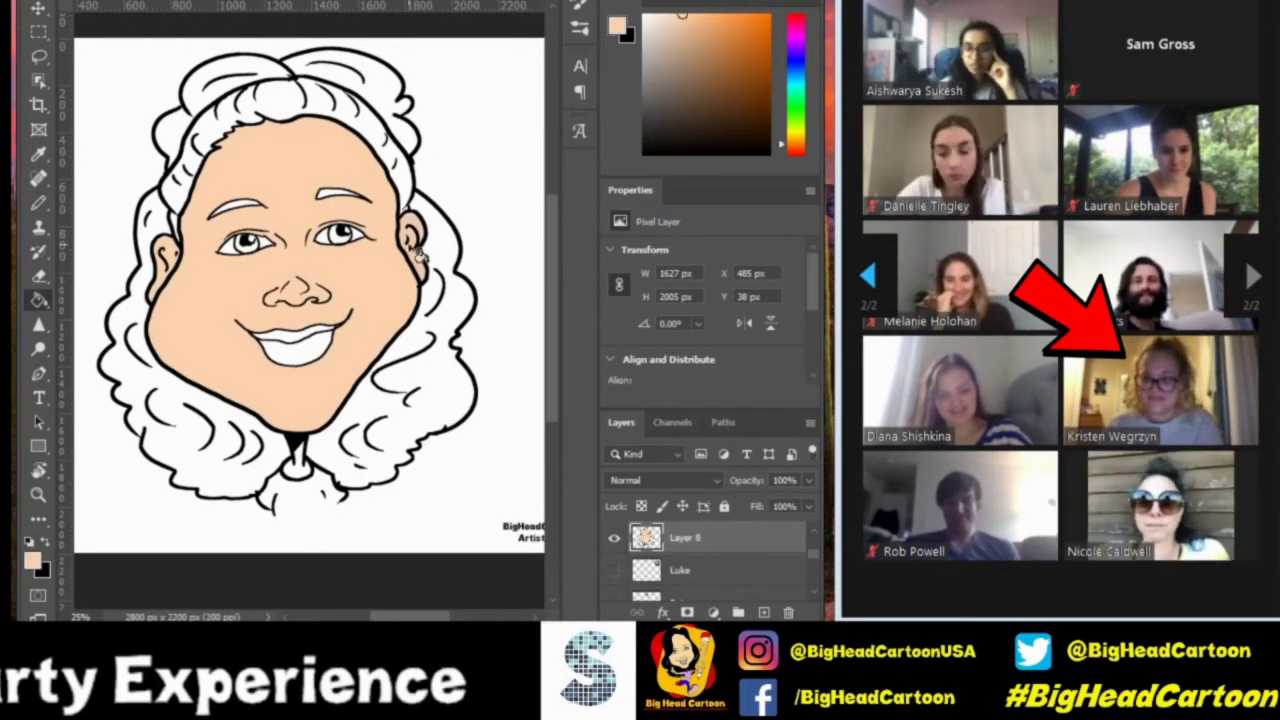
click(796, 22)
click(697, 35)
click(295, 345)
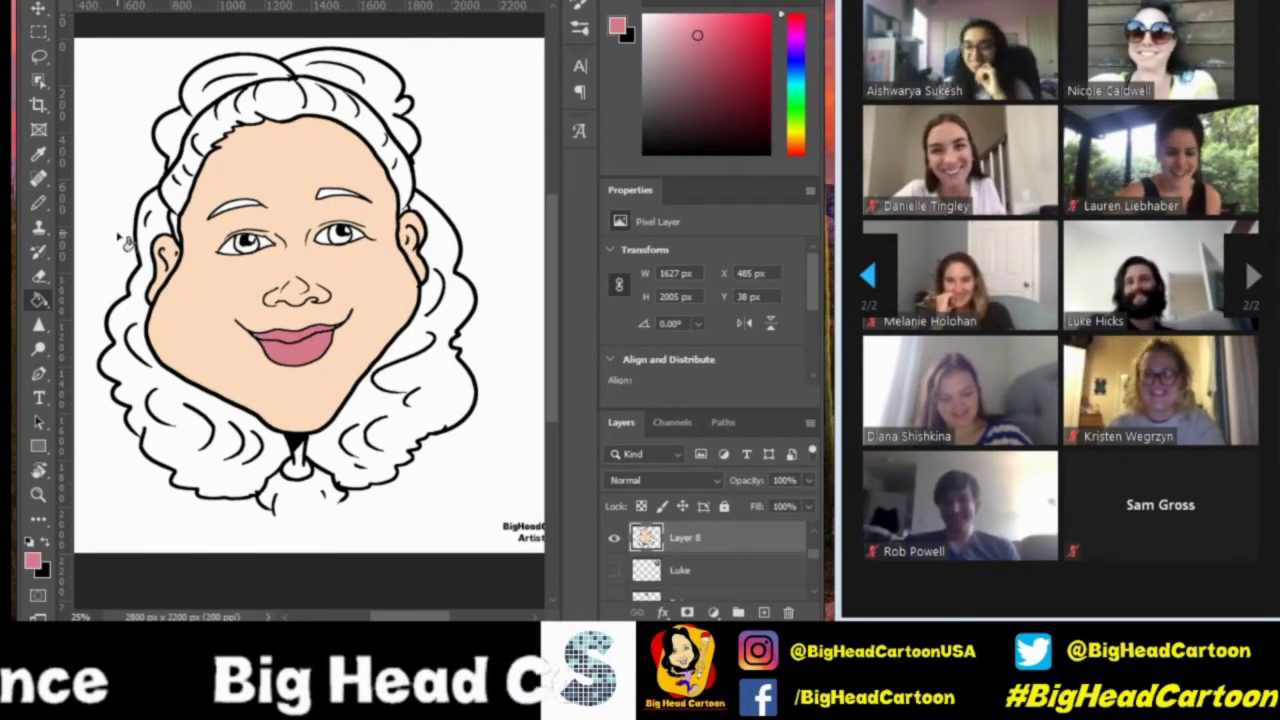
Brush soft pink blush onto the eighth caricature's cheeks and fill both irises grayish blue.
key(b)
click(400, 288)
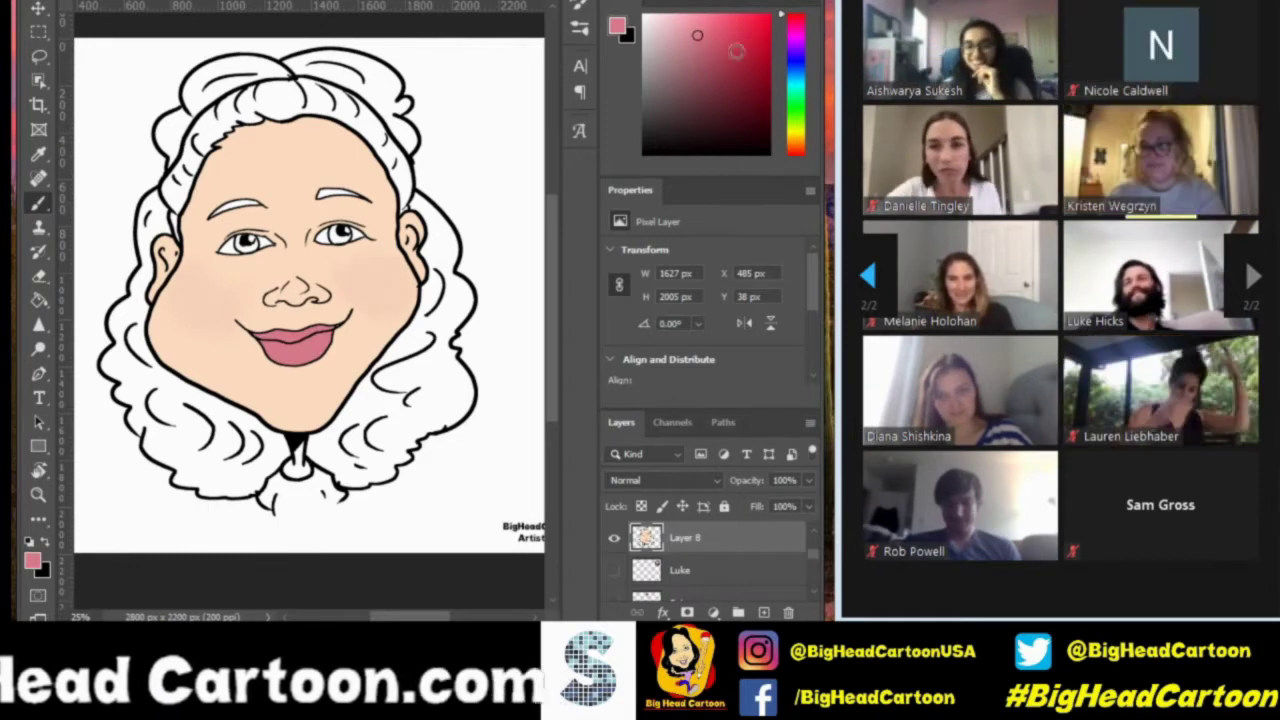
click(796, 62)
click(684, 62)
key(g)
click(250, 245)
click(340, 235)
Draw eyelashes on both of the eighth caricature's eyes and large cat-eye glasses over the face in black.
key(d)
key(b)
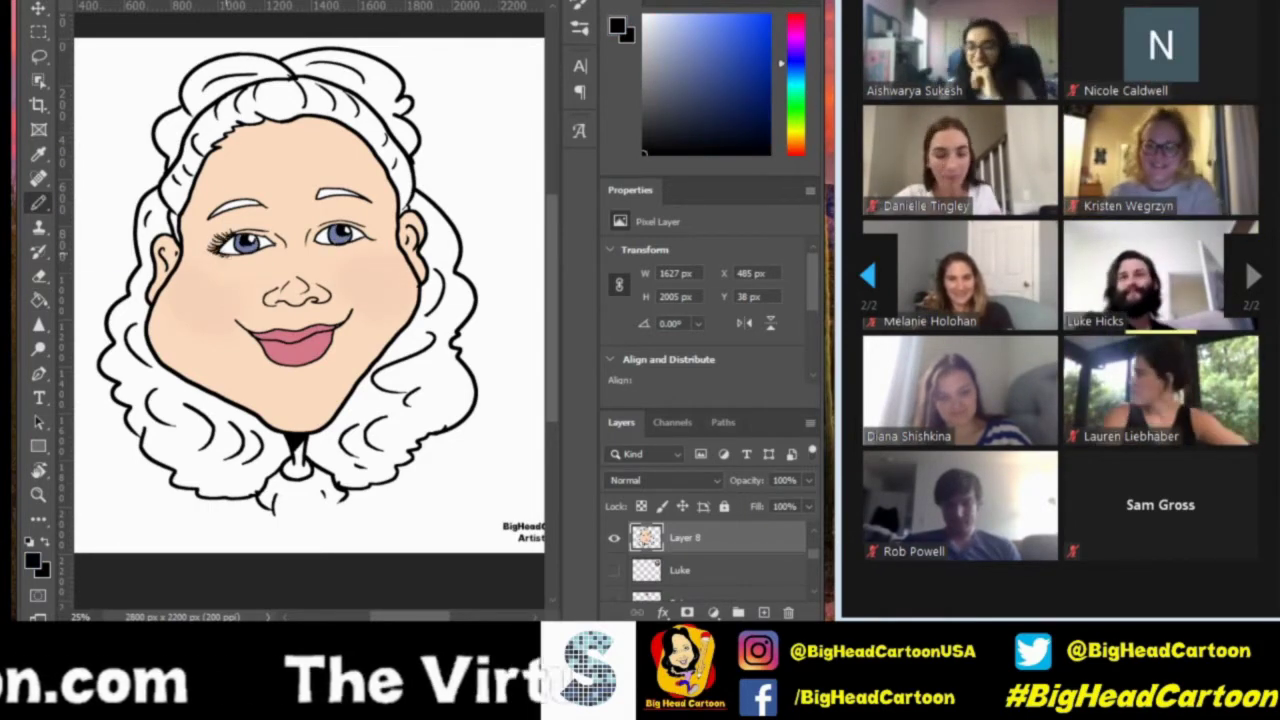
drag(350, 228, 370, 238)
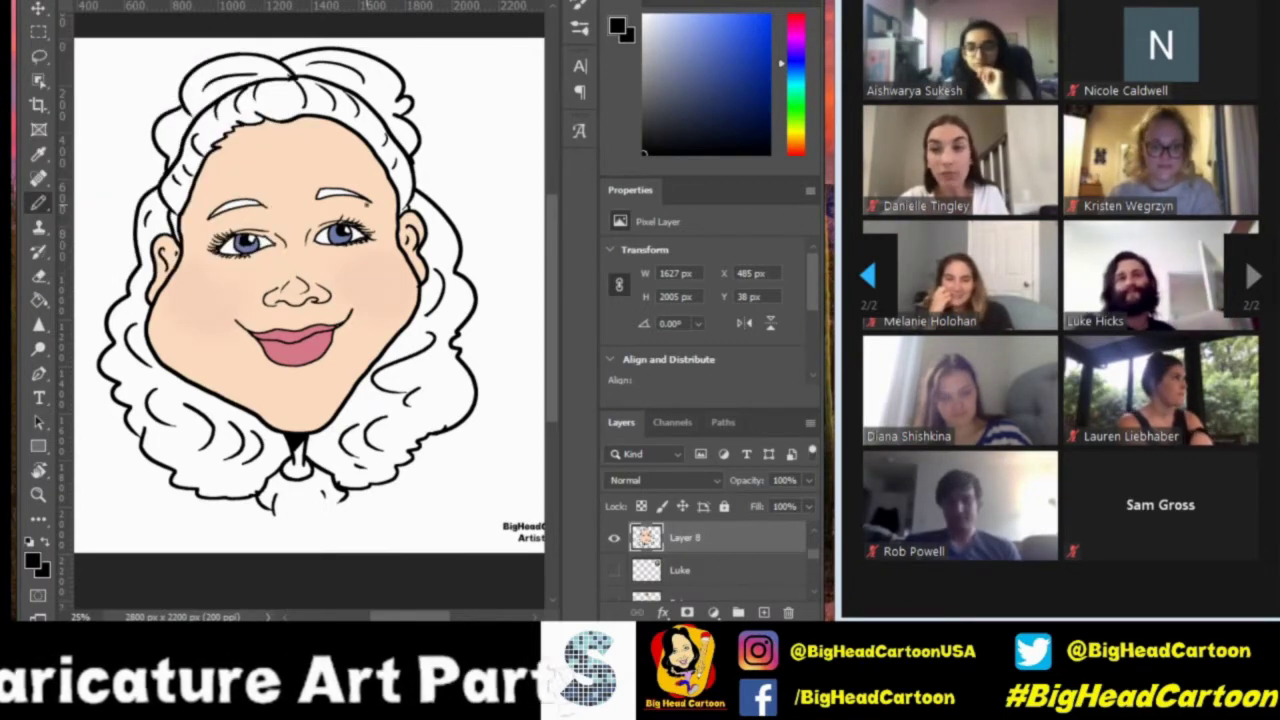
mouse_move(130, 255)
mouse_down()
mouse_move(278, 240)
mouse_move(135, 258)
mouse_up()
mouse_move(270, 250)
mouse_down()
mouse_move(470, 235)
mouse_move(310, 250)
mouse_up()
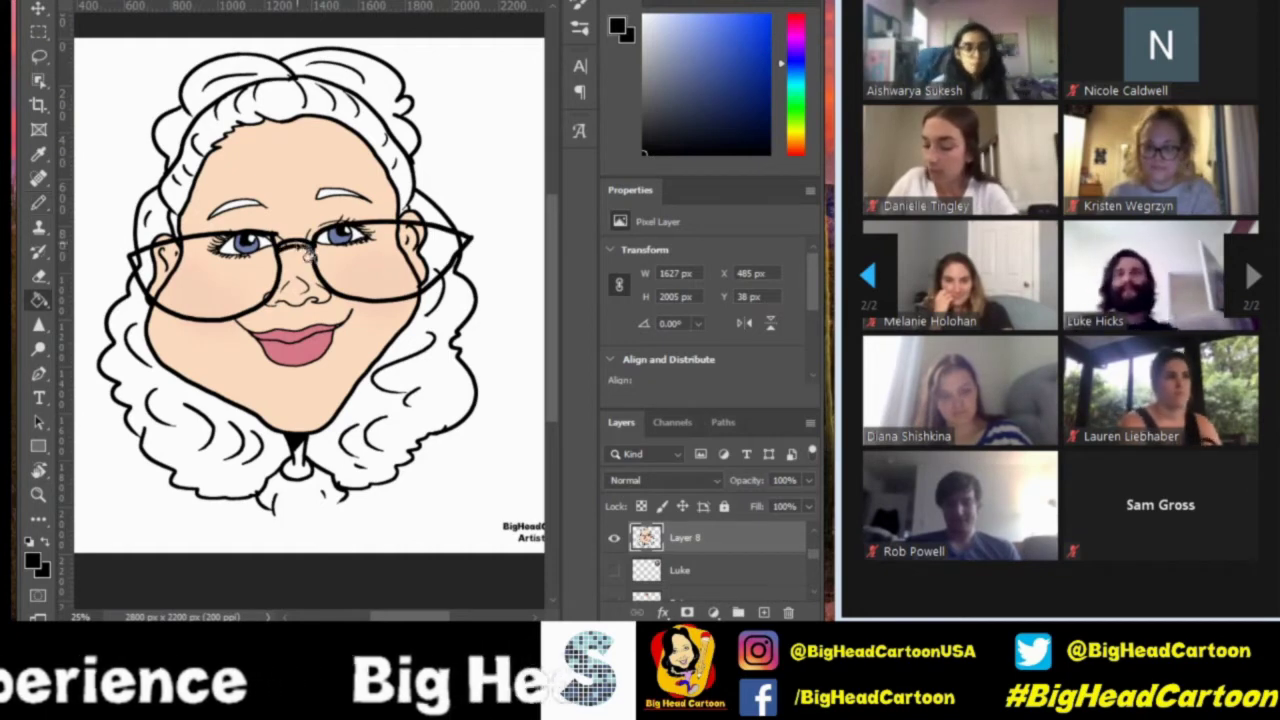
Fill the eighth caricature's eyebrows with a medium brown.
key(b)
click(797, 150)
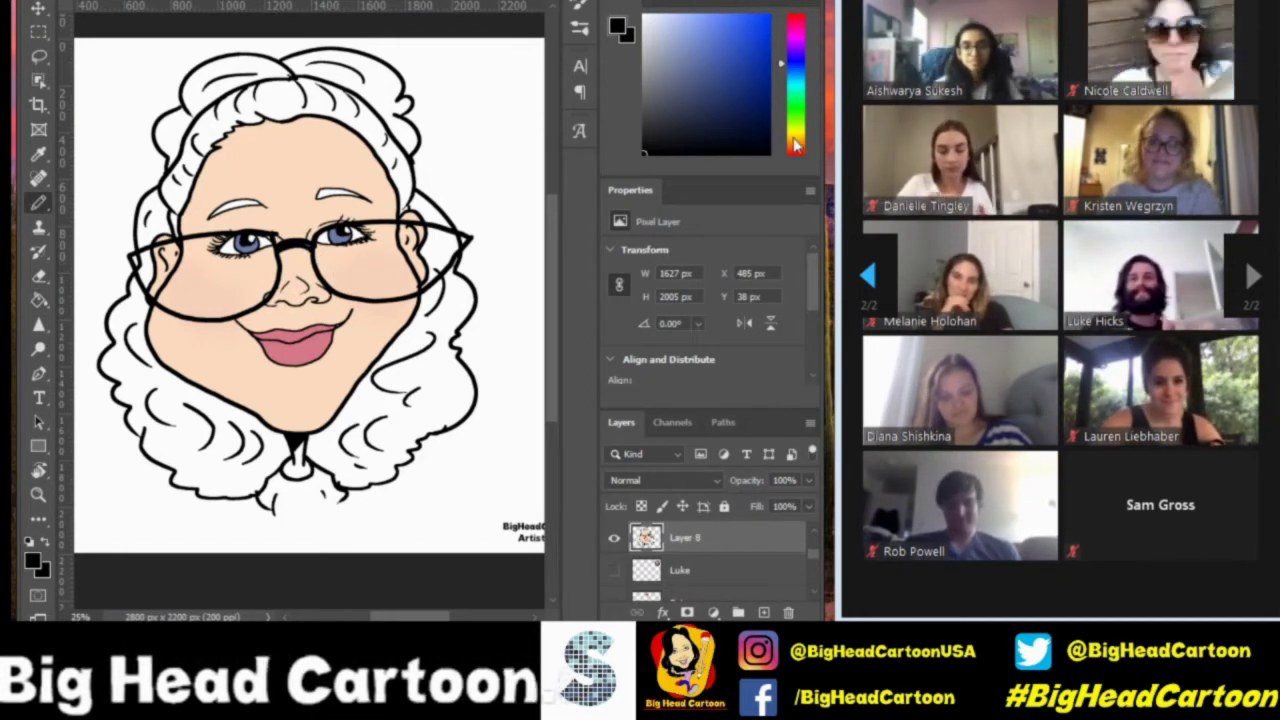
click(673, 69)
click(797, 143)
click(689, 36)
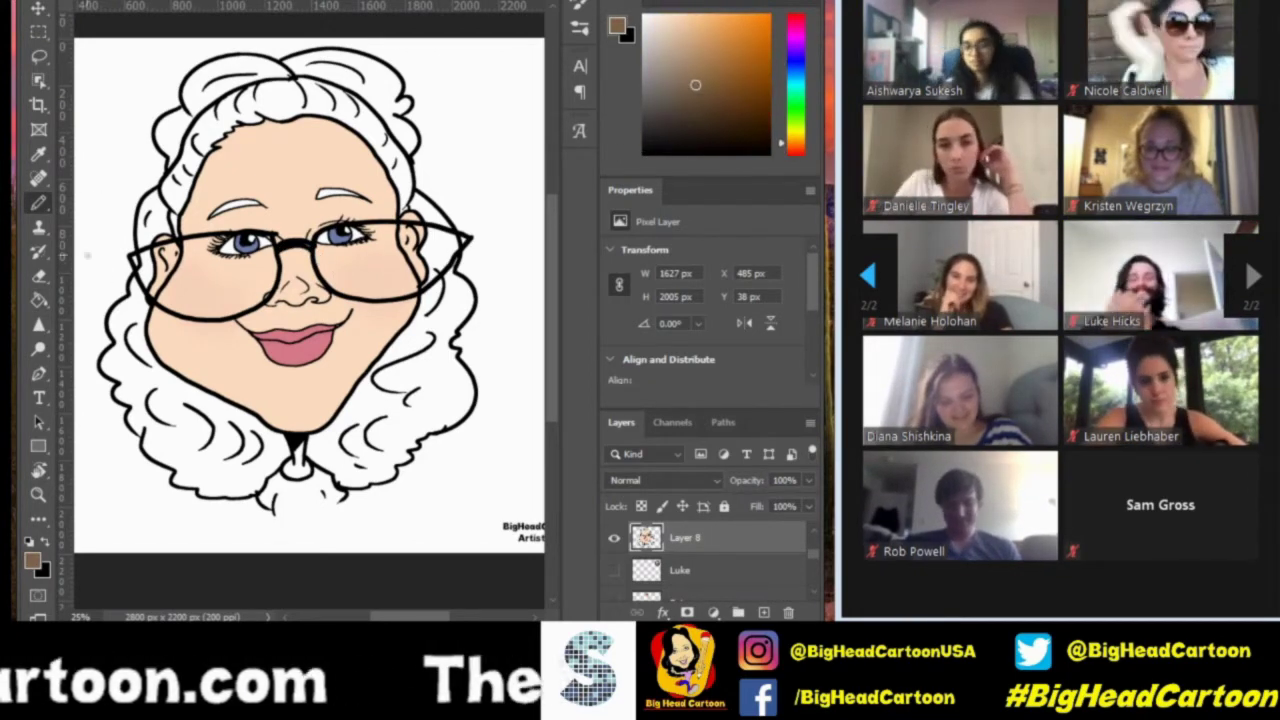
key(g)
click(236, 206)
Fill all sections of the eighth caricature's hair with light tan, including the parts behind the glasses.
click(240, 72)
key(ctrl+z)
click(245, 78)
click(205, 90)
click(130, 380)
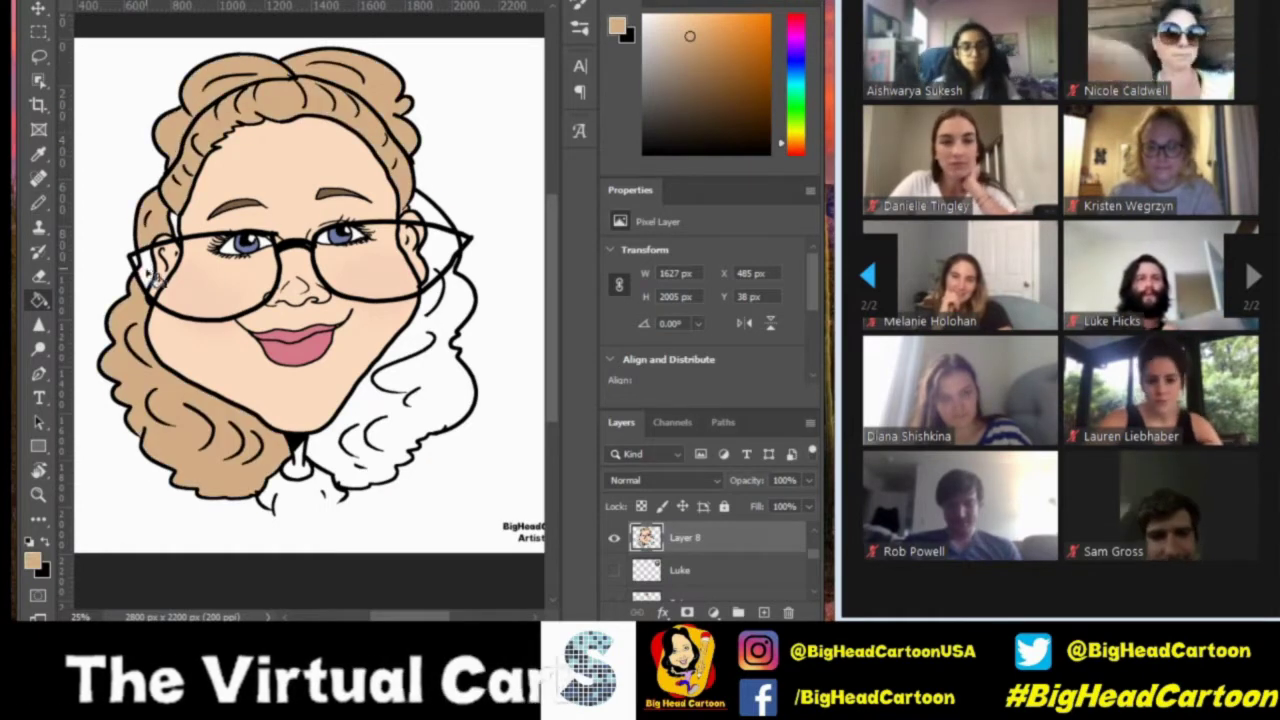
click(440, 370)
click(464, 254)
Shade the eighth caricature's face edges and the top and side hair with soft Burn tool strokes.
click(38, 348)
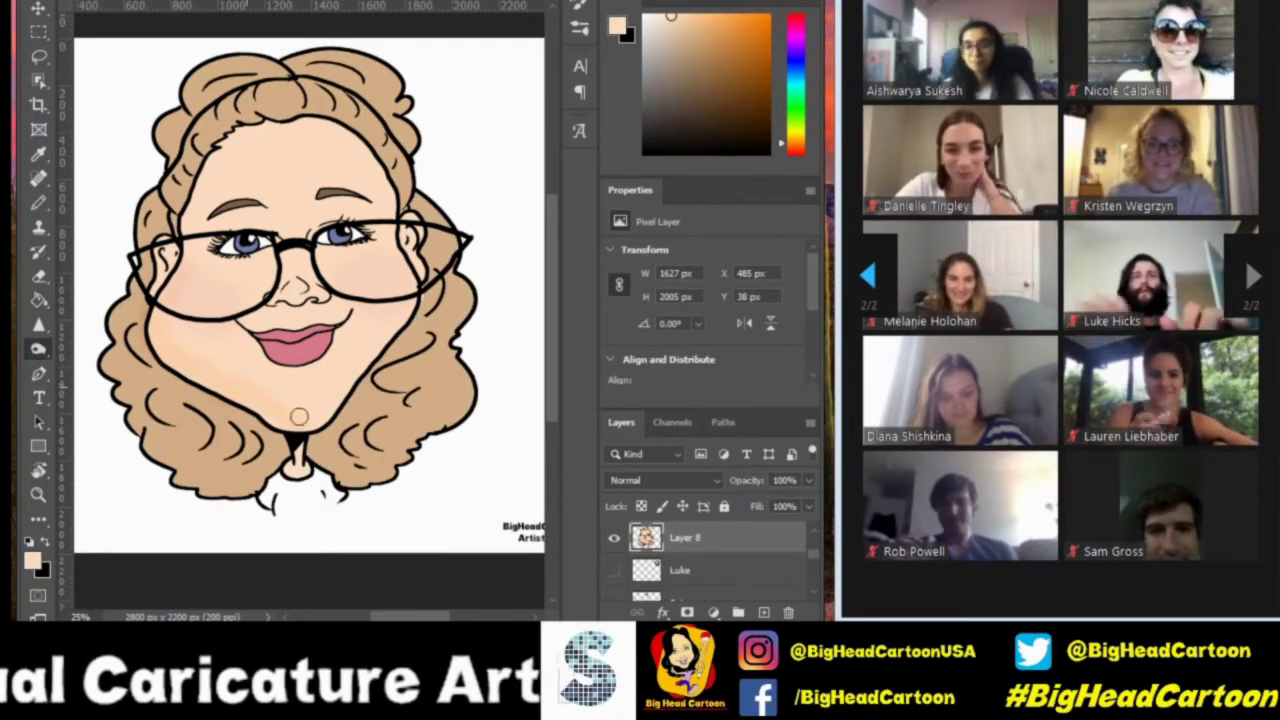
drag(383, 334, 403, 262)
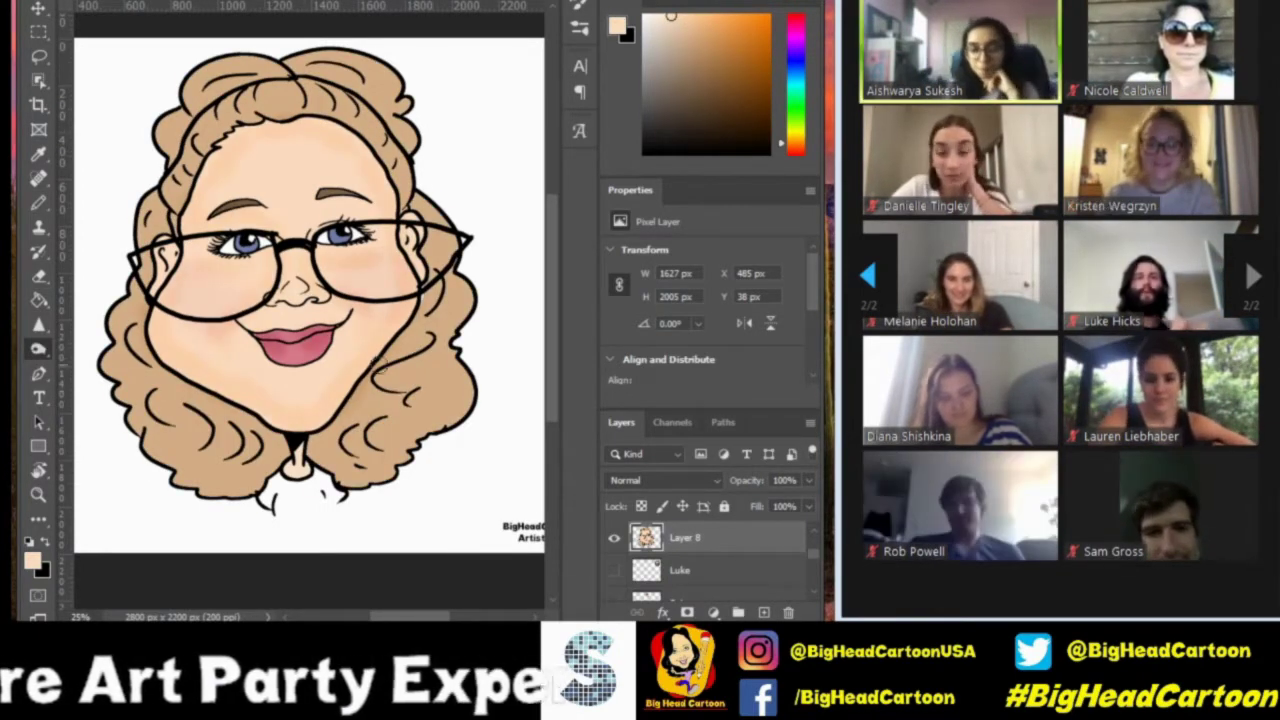
mouse_move(330, 470)
mouse_down()
mouse_move(390, 410)
mouse_move(440, 300)
mouse_up()
drag(260, 480, 152, 373)
drag(405, 205, 360, 118)
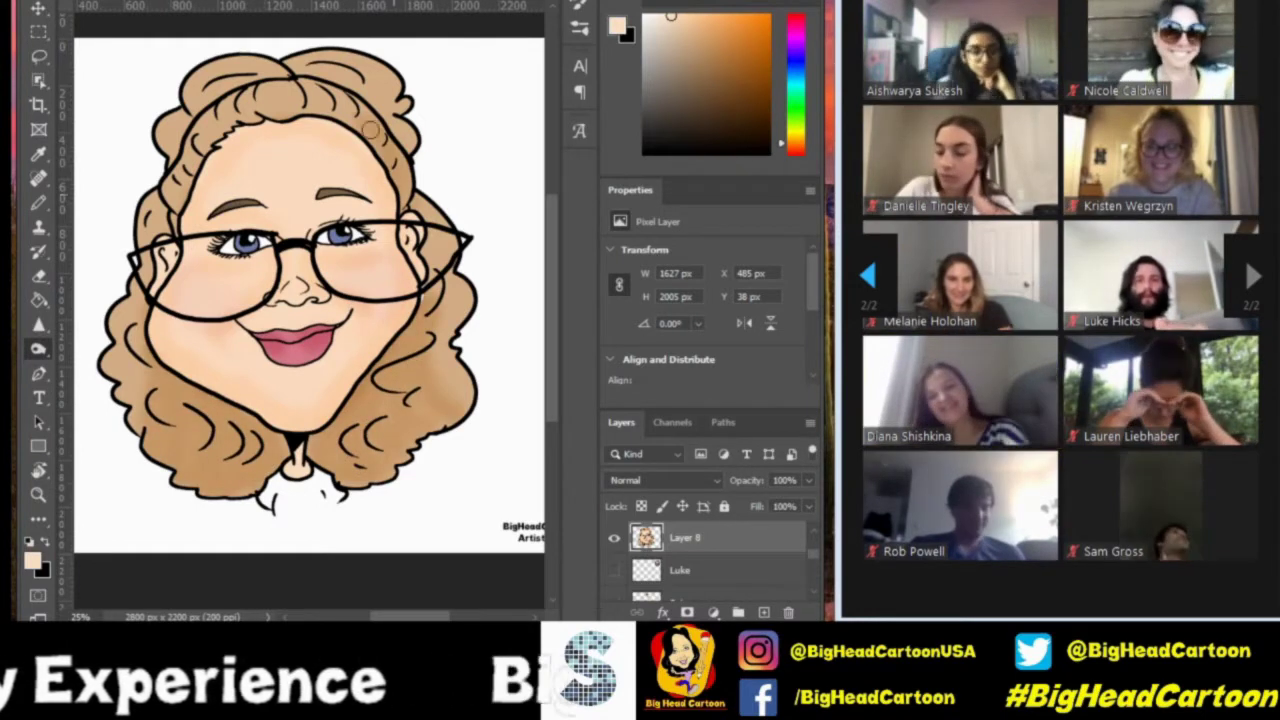
drag(270, 80, 175, 160)
drag(190, 100, 395, 62)
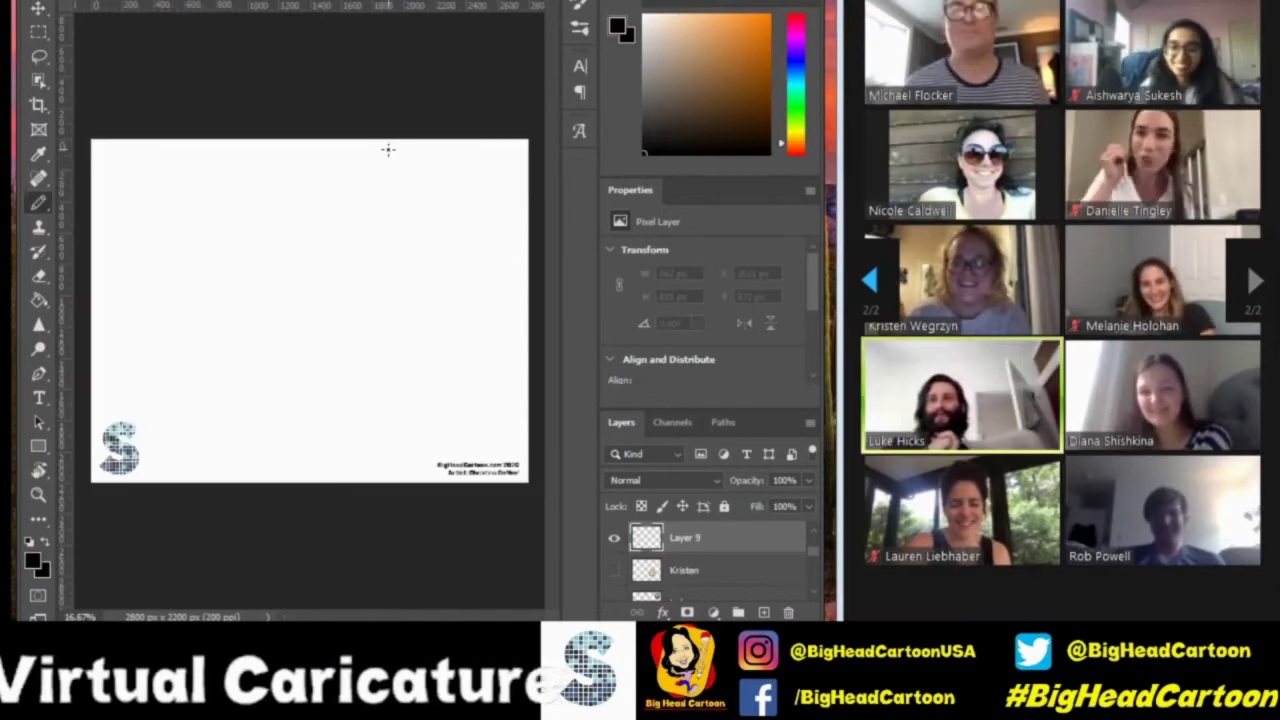
Draw the ninth caricature's hair bun, swept hair, ears and face outline on the new layer, and erase a stray line beside the ear.
drag(229, 171, 349, 194)
mouse_move(232, 208)
mouse_down()
mouse_move(326, 196)
mouse_move(229, 253)
mouse_move(214, 371)
mouse_move(358, 258)
mouse_move(372, 316)
mouse_up()
key(e)
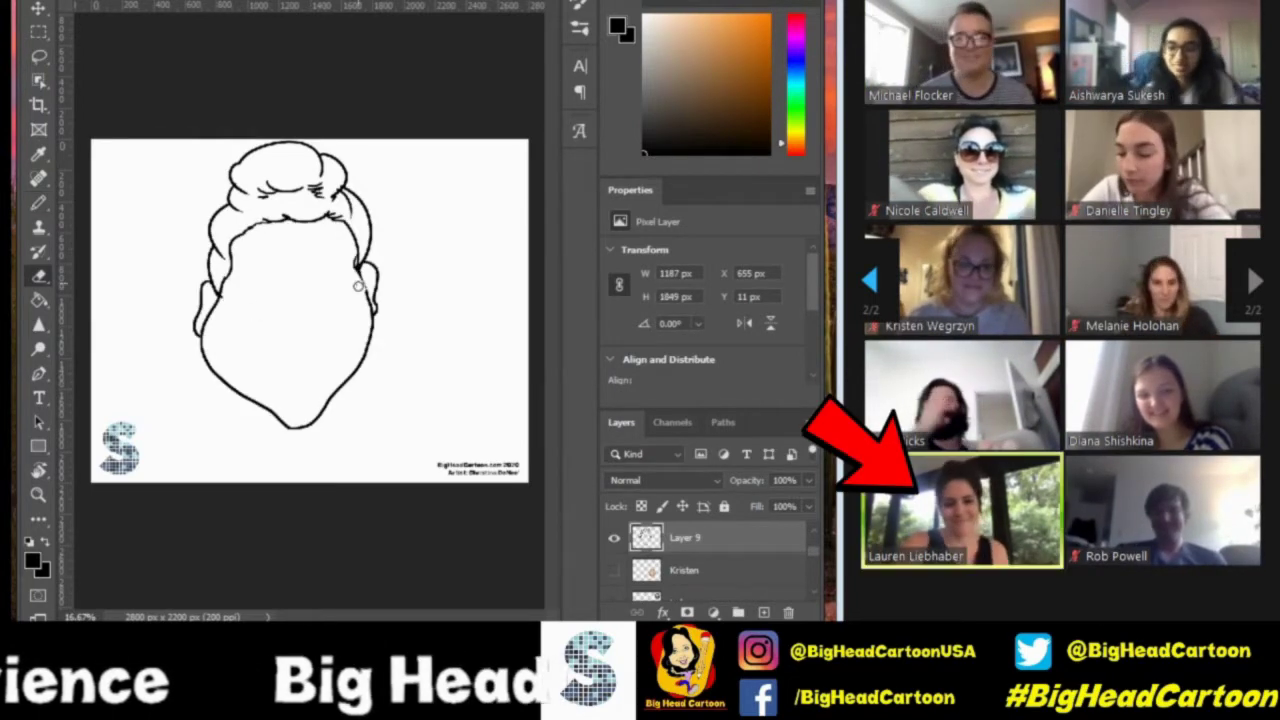
click(358, 286)
Draw long loose hair strands hanging past both of the ninth caricature's ears.
key(b)
key(ctrl+plus)
drag(395, 258, 436, 356)
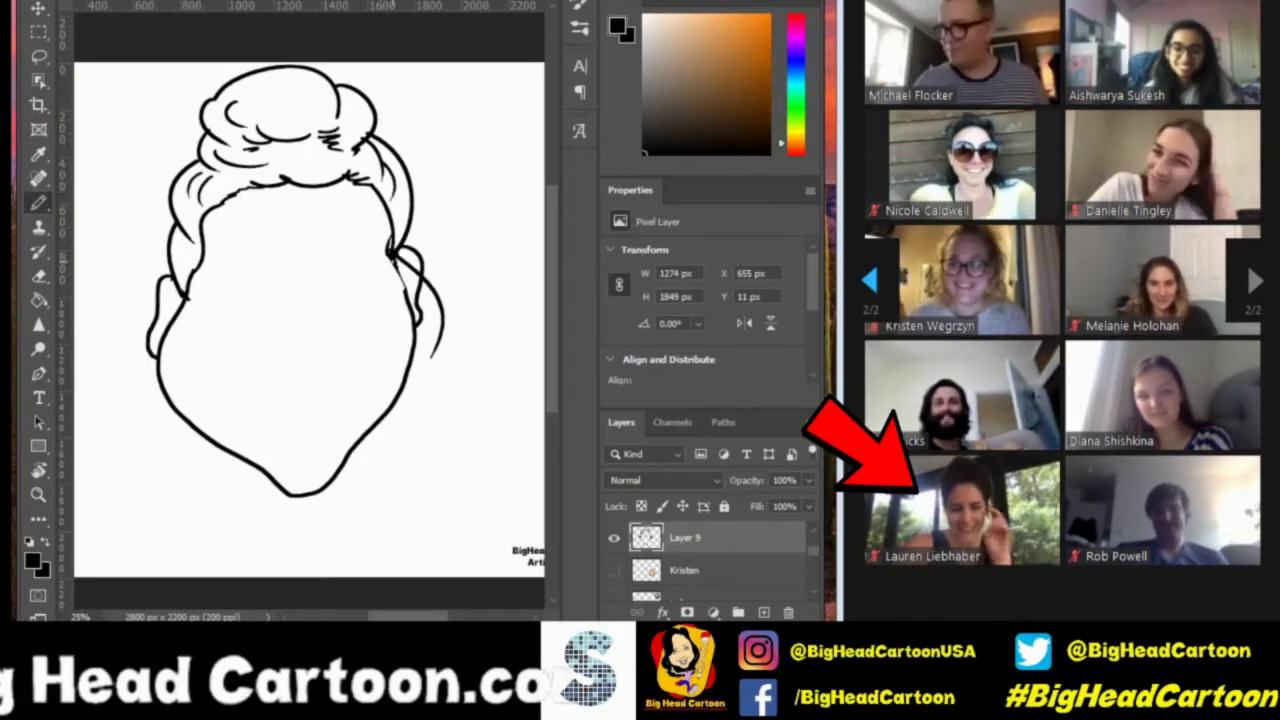
drag(176, 292, 106, 390)
drag(150, 320, 126, 405)
drag(396, 266, 440, 380)
Draw the ninth caricature's eyebrows and eyes with a thinner black Pencil line, and fill the pupils black.
right_click(208, 17)
key(Return)
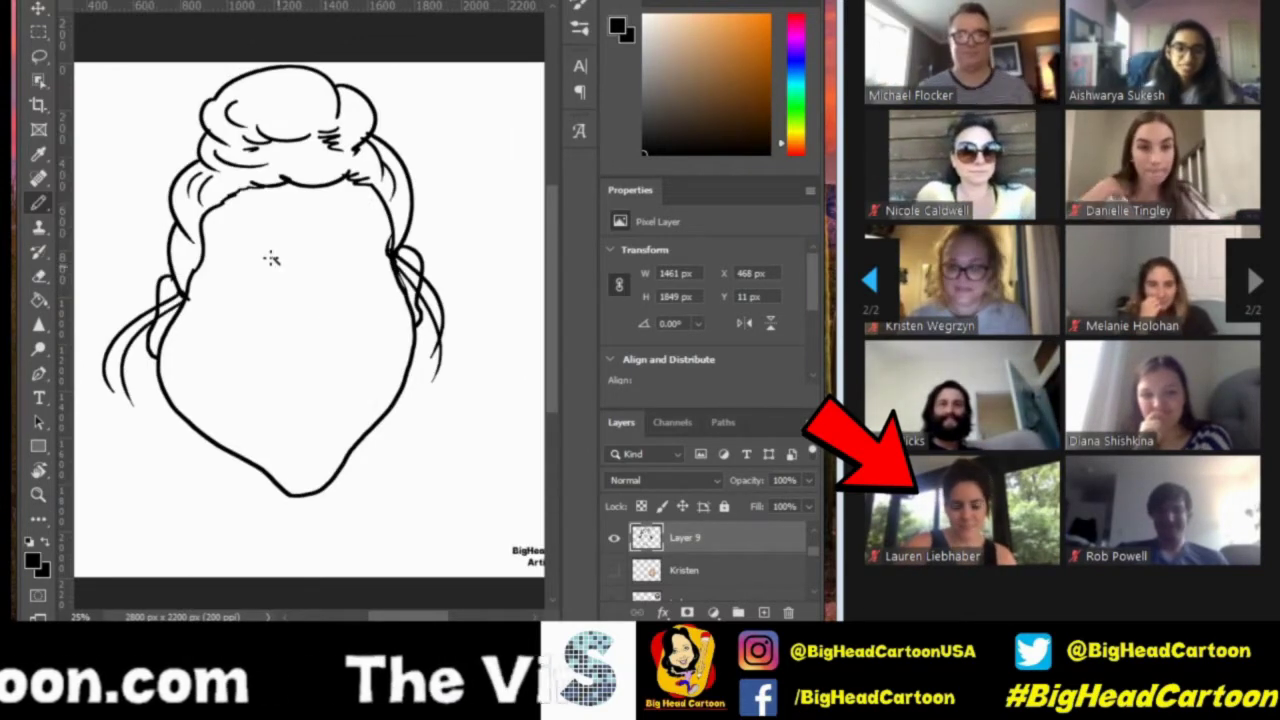
drag(318, 278, 378, 270)
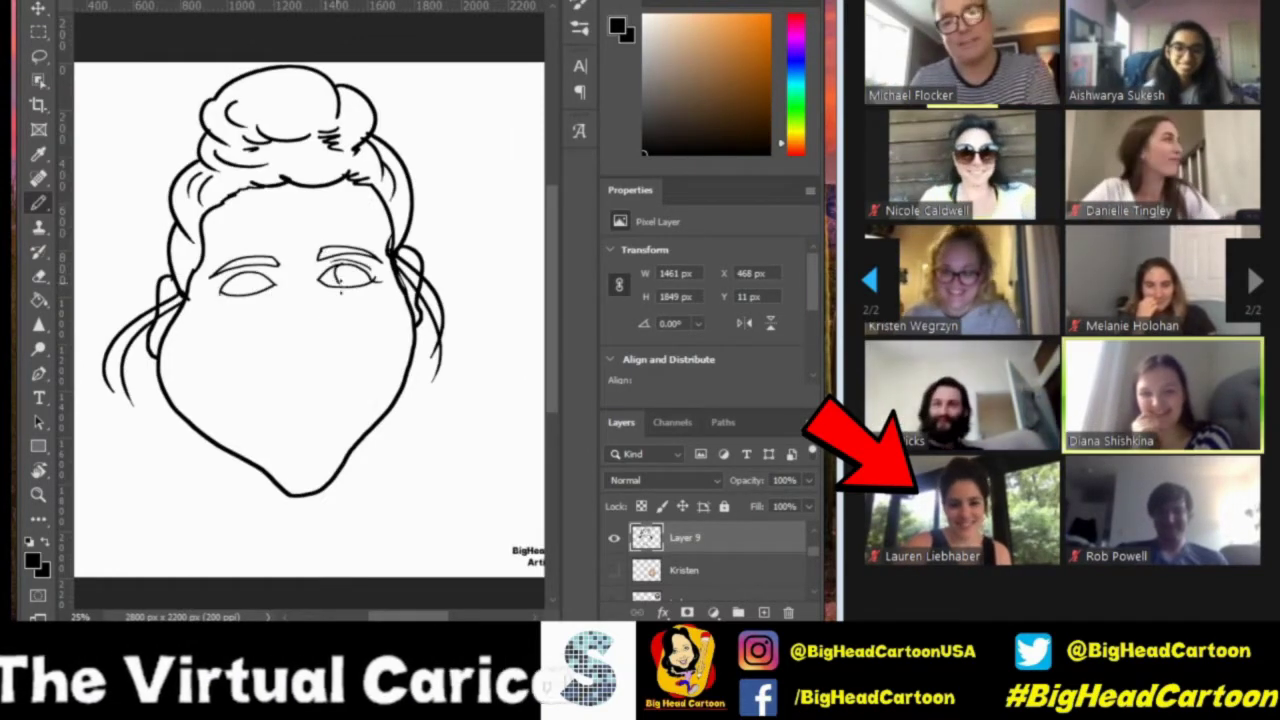
drag(240, 272, 250, 292)
drag(345, 266, 356, 286)
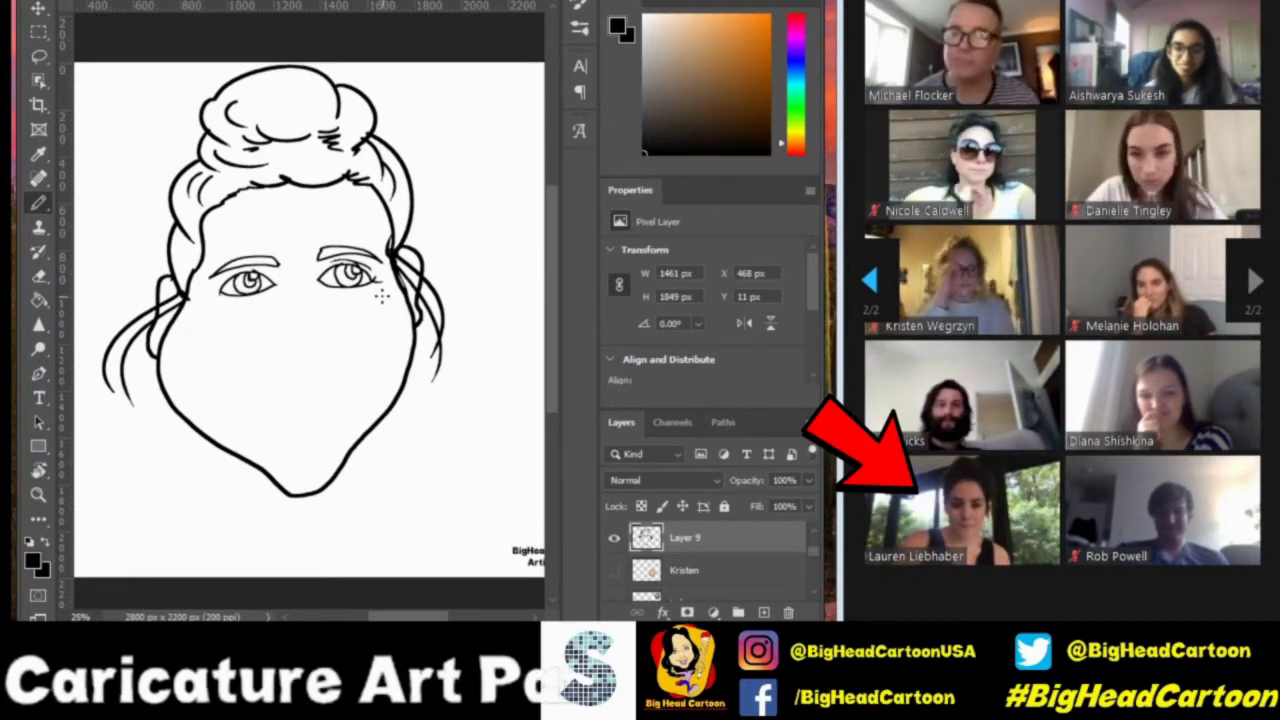
key(g)
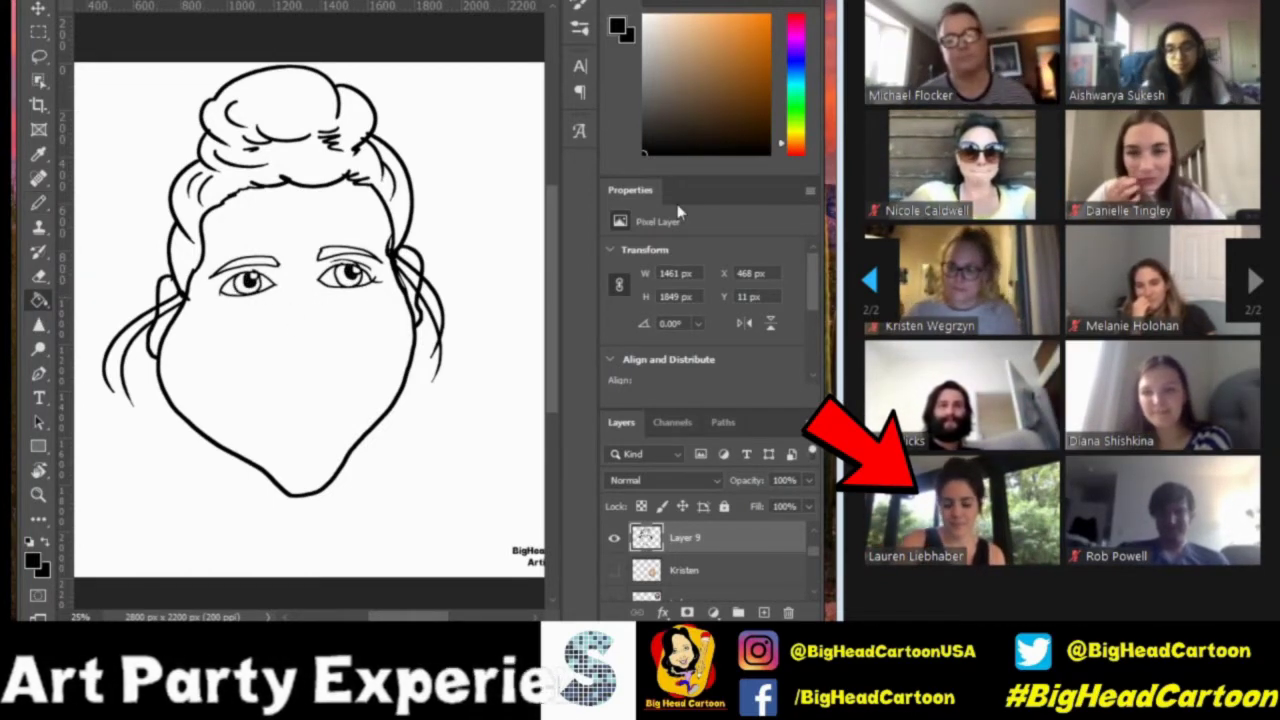
Draw the ninth caricature's nose with nostrils and the curved upper lip of the smile.
key(b)
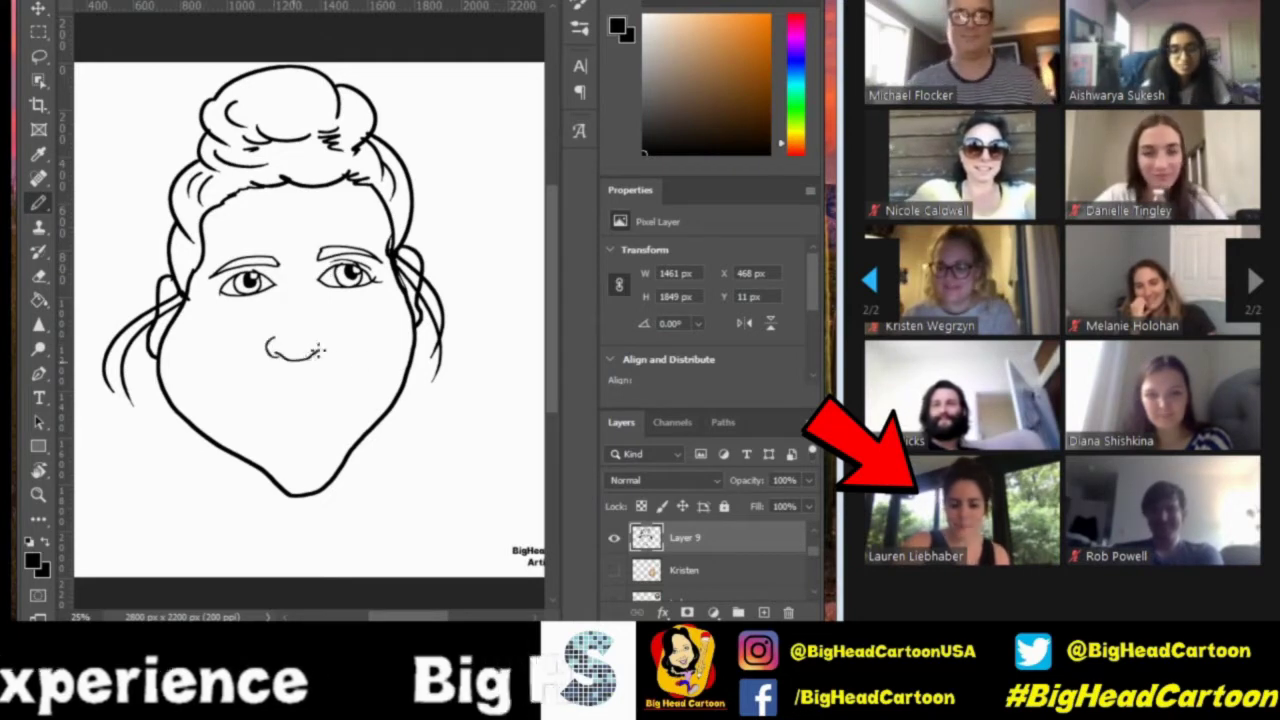
mouse_move(318, 350)
mouse_down()
mouse_move(286, 335)
mouse_move(300, 350)
mouse_up()
mouse_move(236, 378)
mouse_down()
mouse_move(340, 381)
mouse_move(362, 360)
mouse_up()
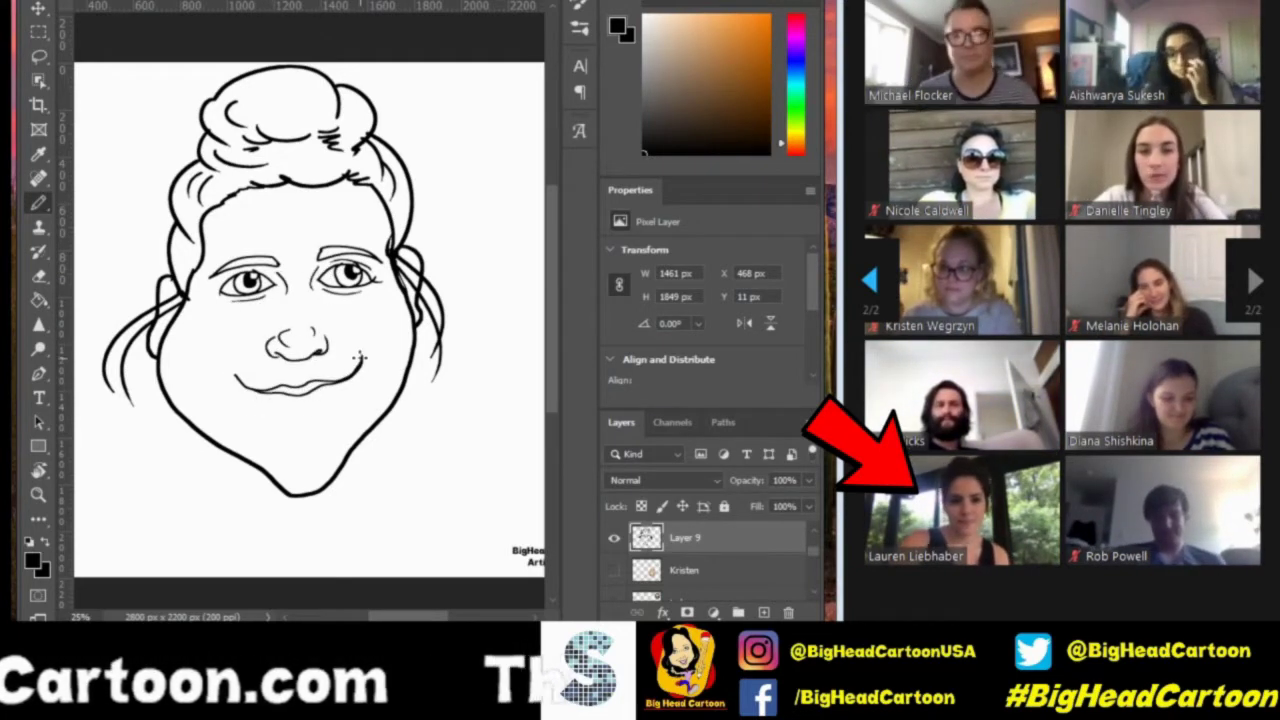
Finish the ninth caricature's smile with corner creases and a full lower lip, and try a neck outline below the chin.
drag(214, 378, 246, 388)
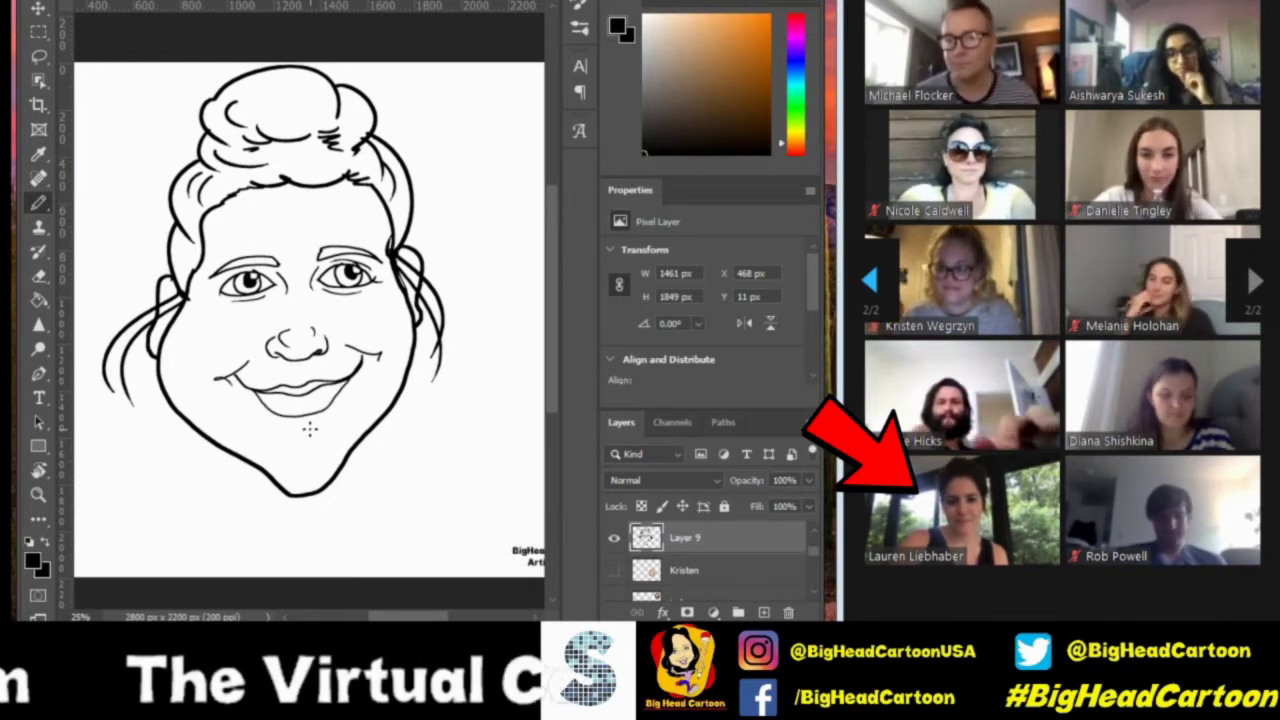
key(ctrl+minus)
drag(288, 428, 305, 428)
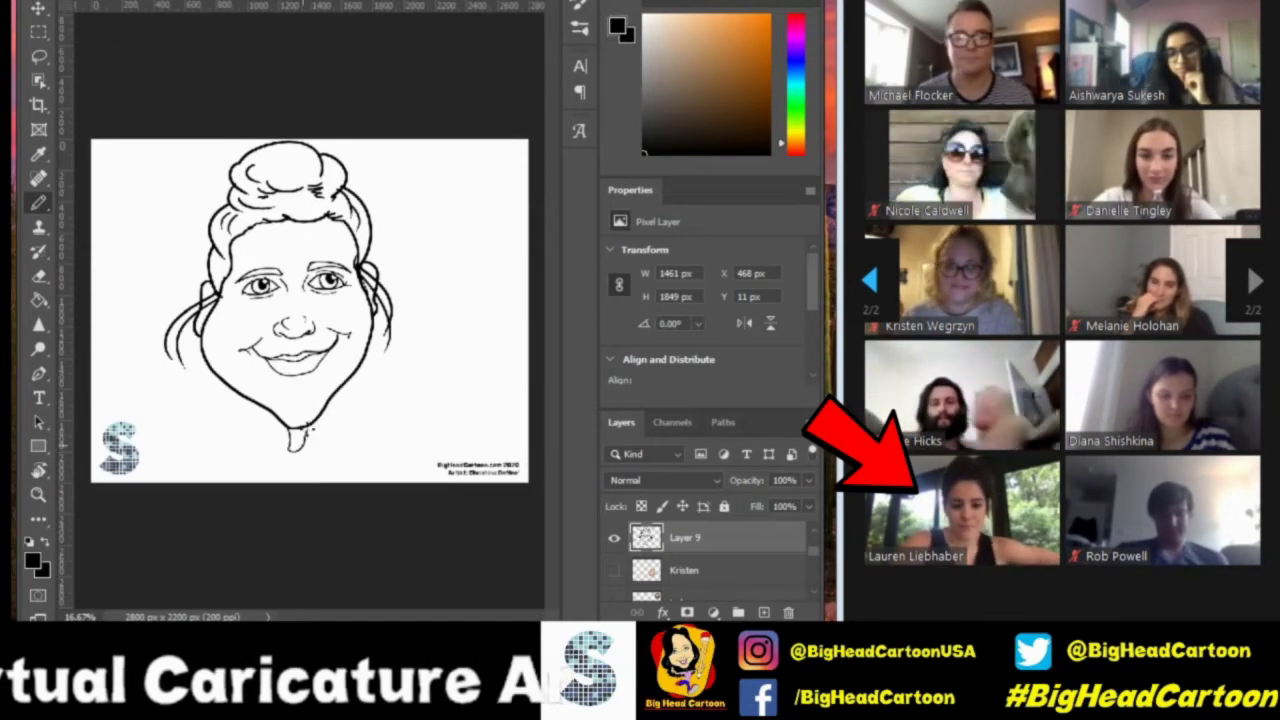
Fill the ninth caricature's skin light peach, the hair, eyebrows and irises brown, and the lips pink.
key(g)
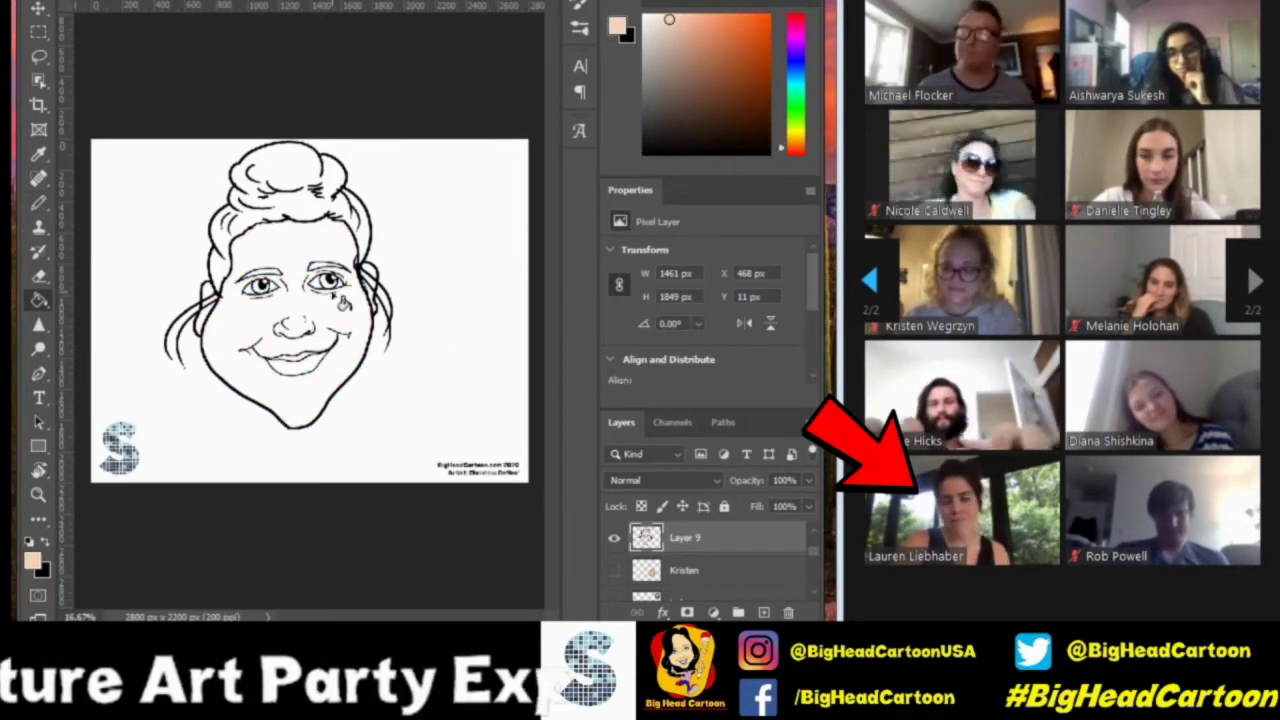
click(218, 322)
key(ctrl+plus)
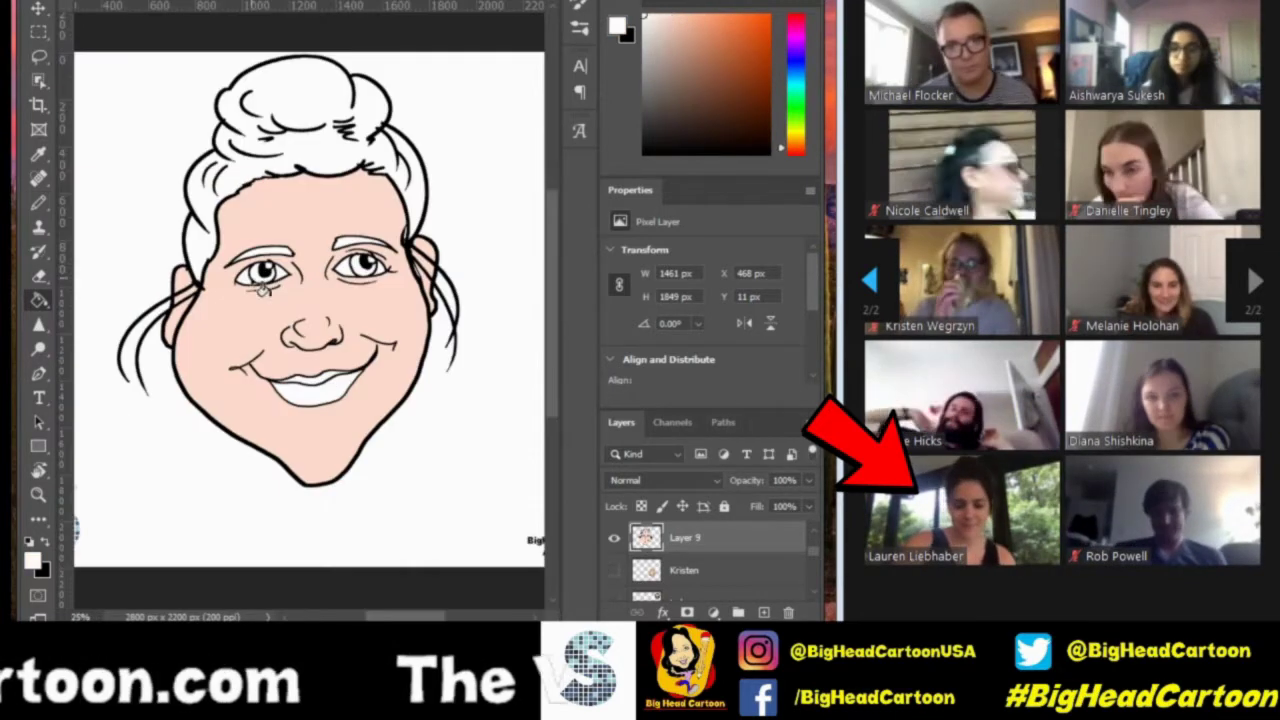
alt+click(383, 268)
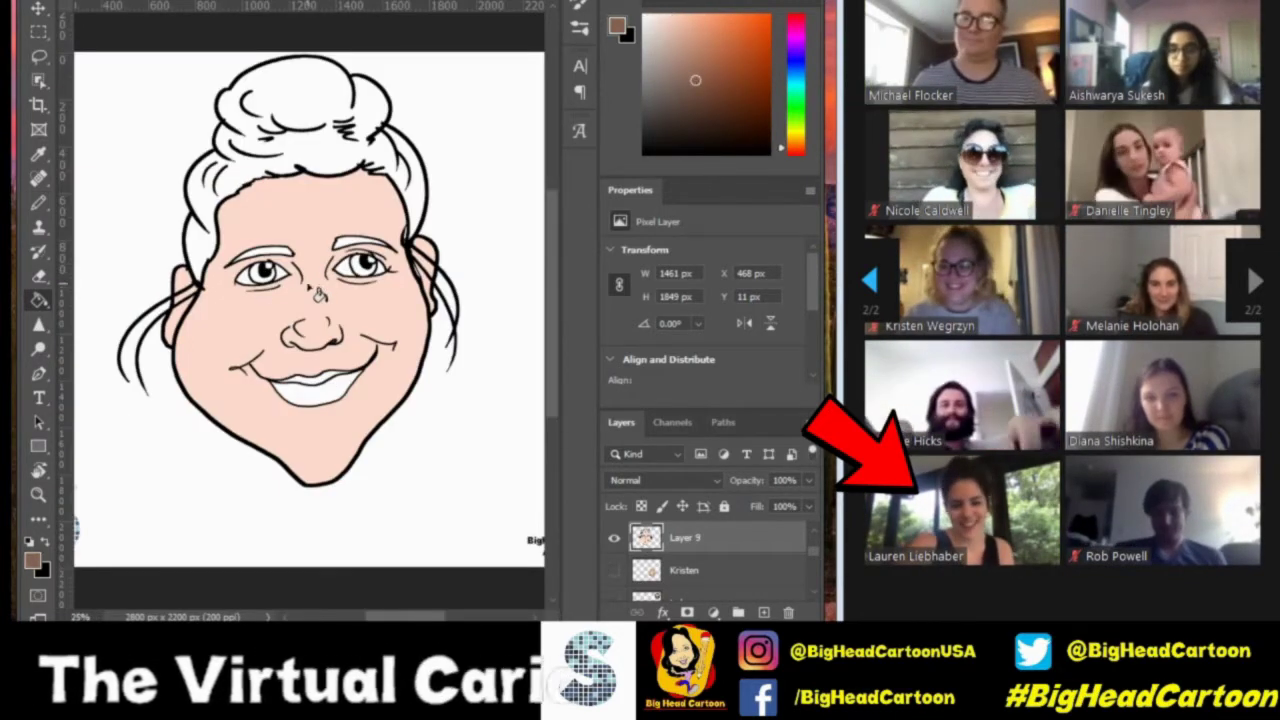
click(333, 155)
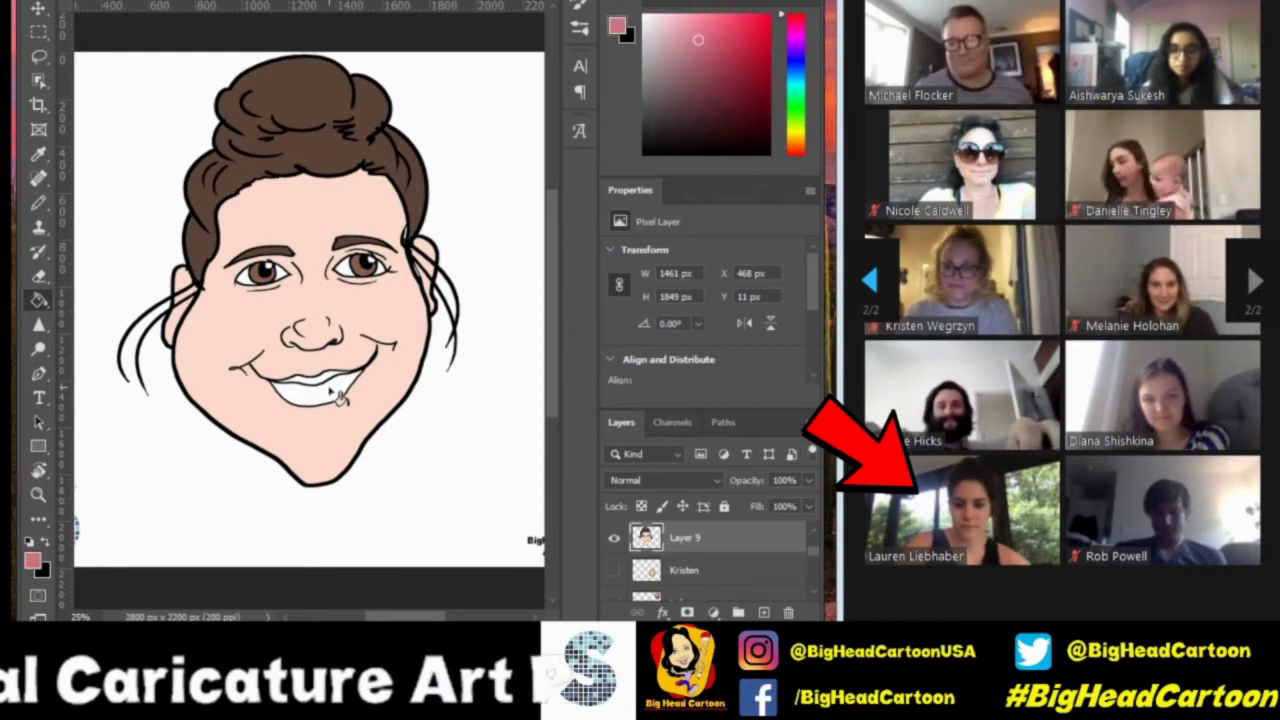
click(315, 388)
Brush soft blush onto the ninth caricature's cheeks and draw black eyelashes around both eyes with the Pencil tool.
drag(375, 318, 398, 326)
right_click(38, 202)
click(115, 221)
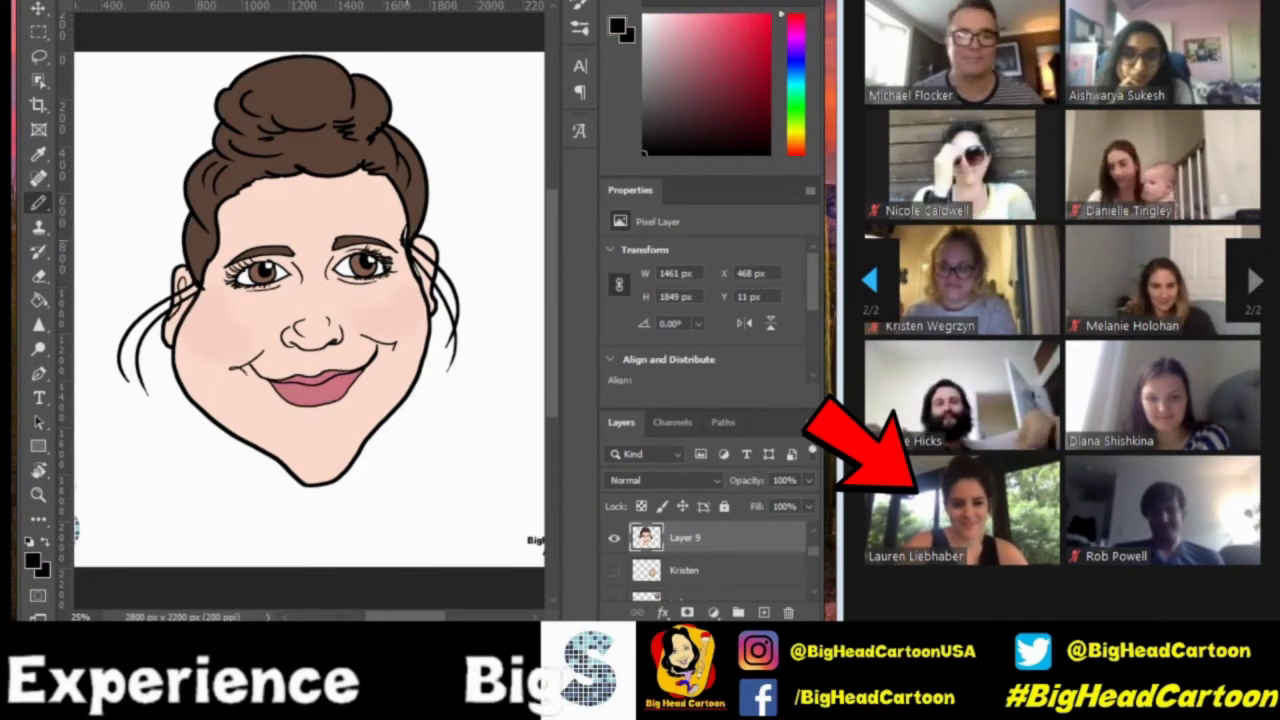
Shade the ninth caricature's face, lips and hair bun with the Burn tool.
key(o)
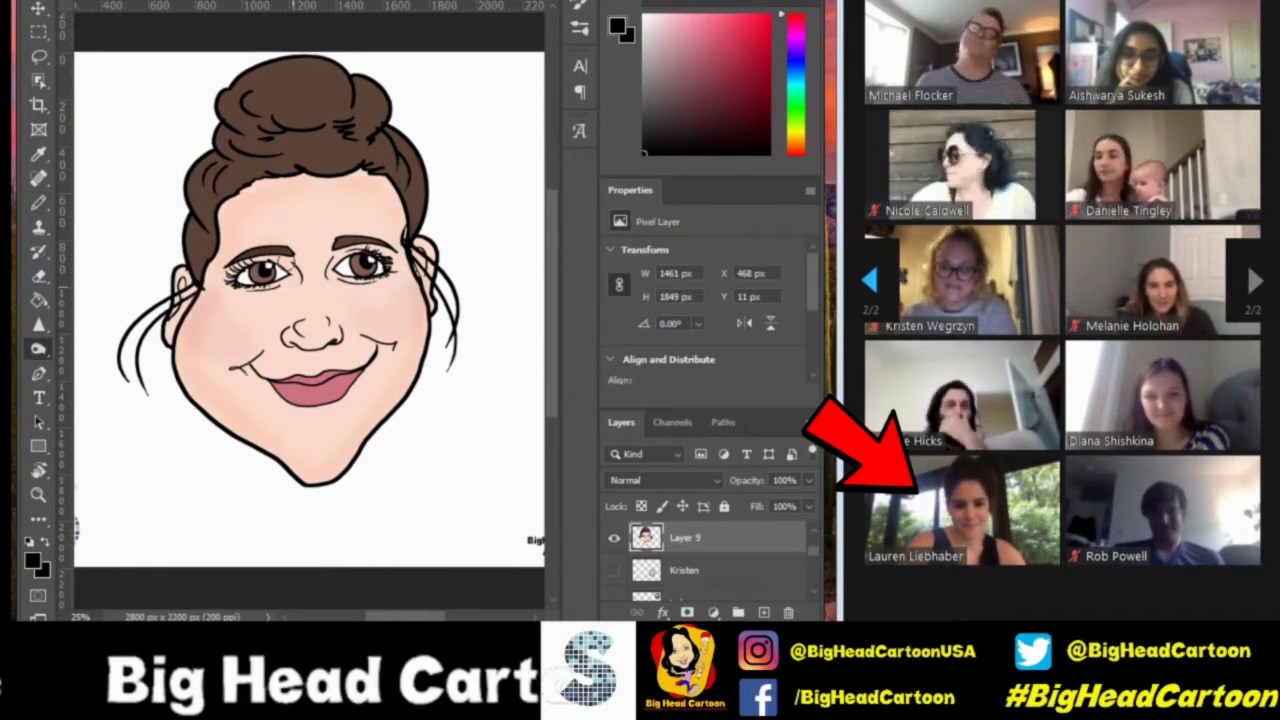
drag(278, 392, 356, 384)
mouse_move(380, 90)
mouse_down()
mouse_move(290, 100)
mouse_move(198, 250)
mouse_up()
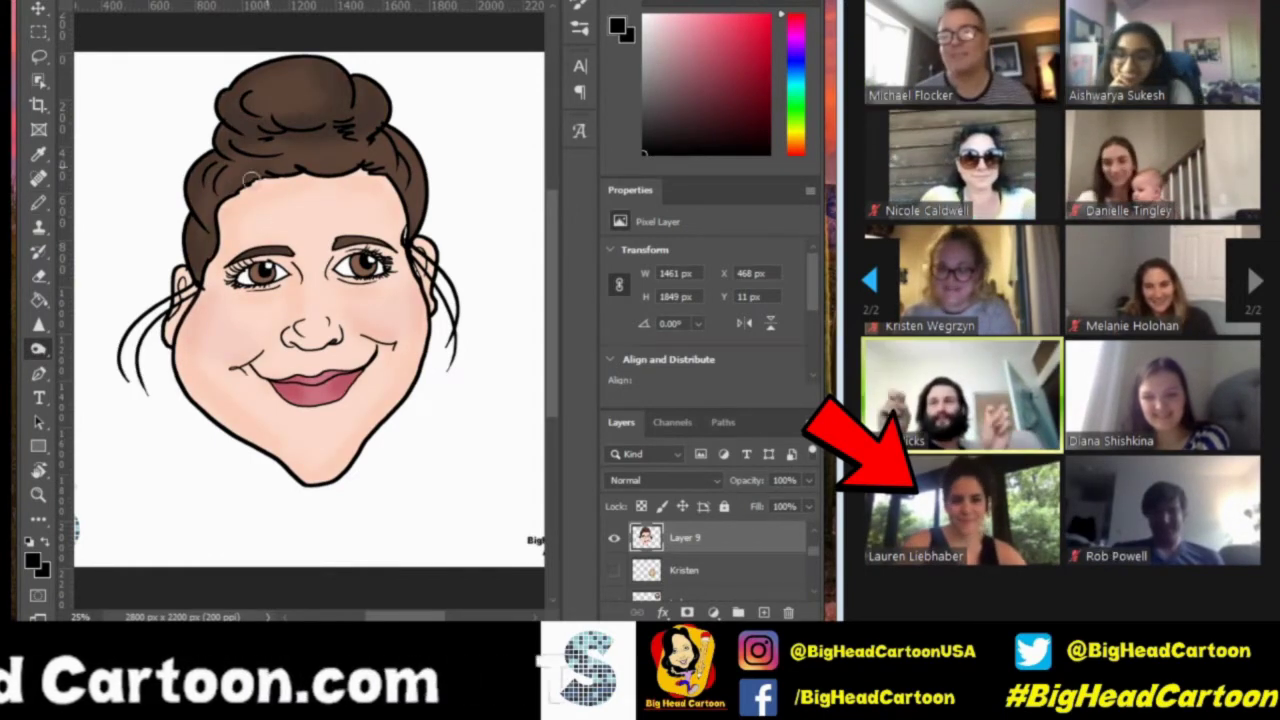
drag(410, 220, 289, 167)
Draw the ninth caricature's neck below the chin with the Pencil tool and sample the skin color for it.
key(b)
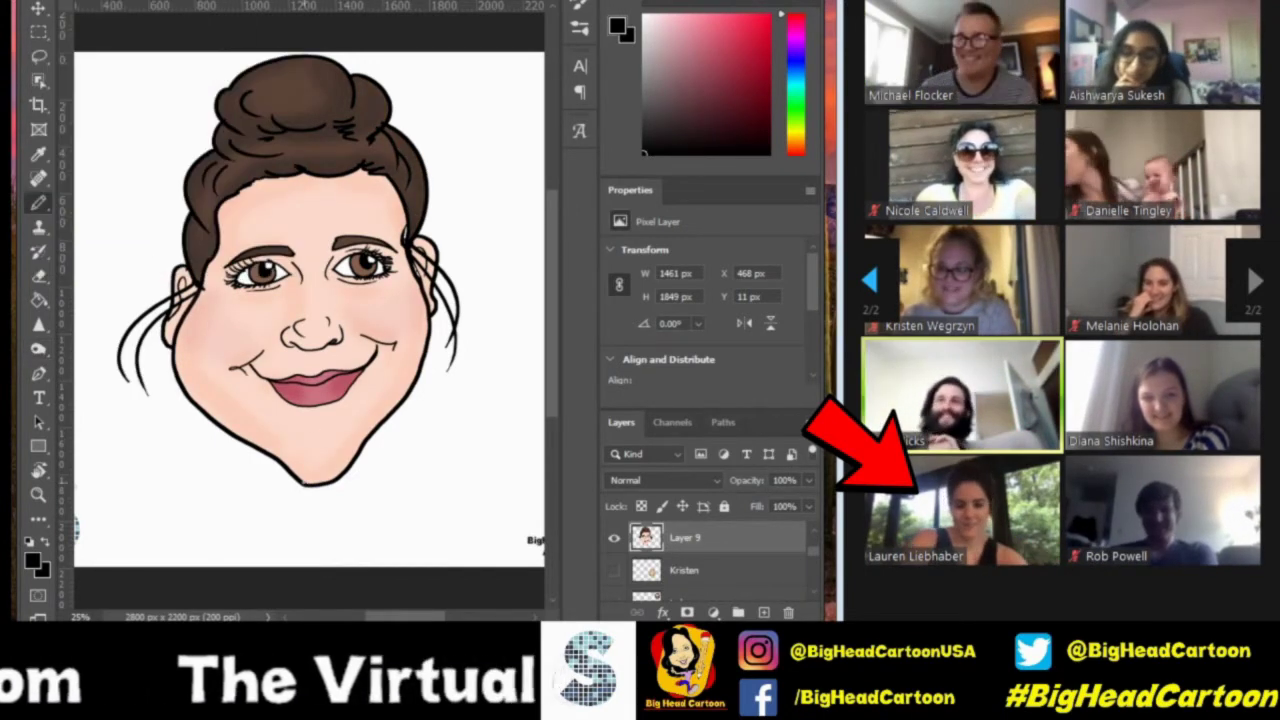
drag(310, 484, 318, 522)
alt+click(316, 470)
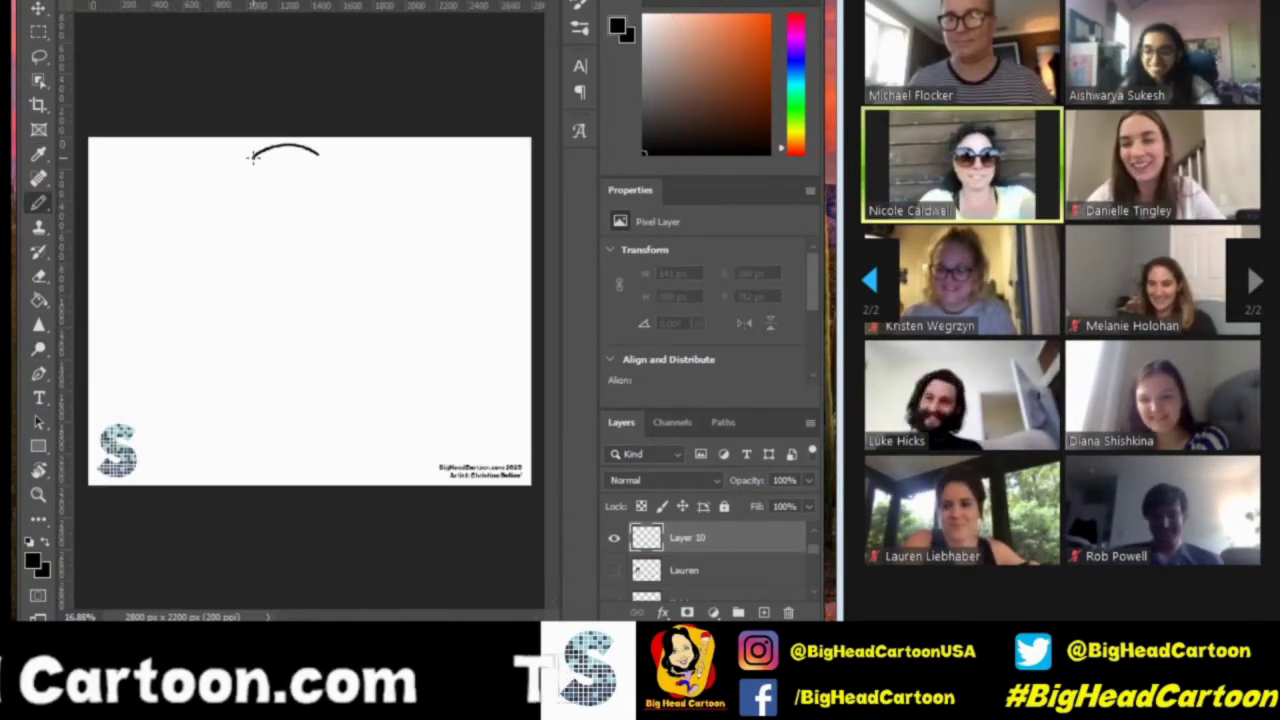
Draw the tenth caricature's wavy hair outline and rounded face on the new layer.
drag(252, 151, 219, 197)
drag(305, 148, 385, 233)
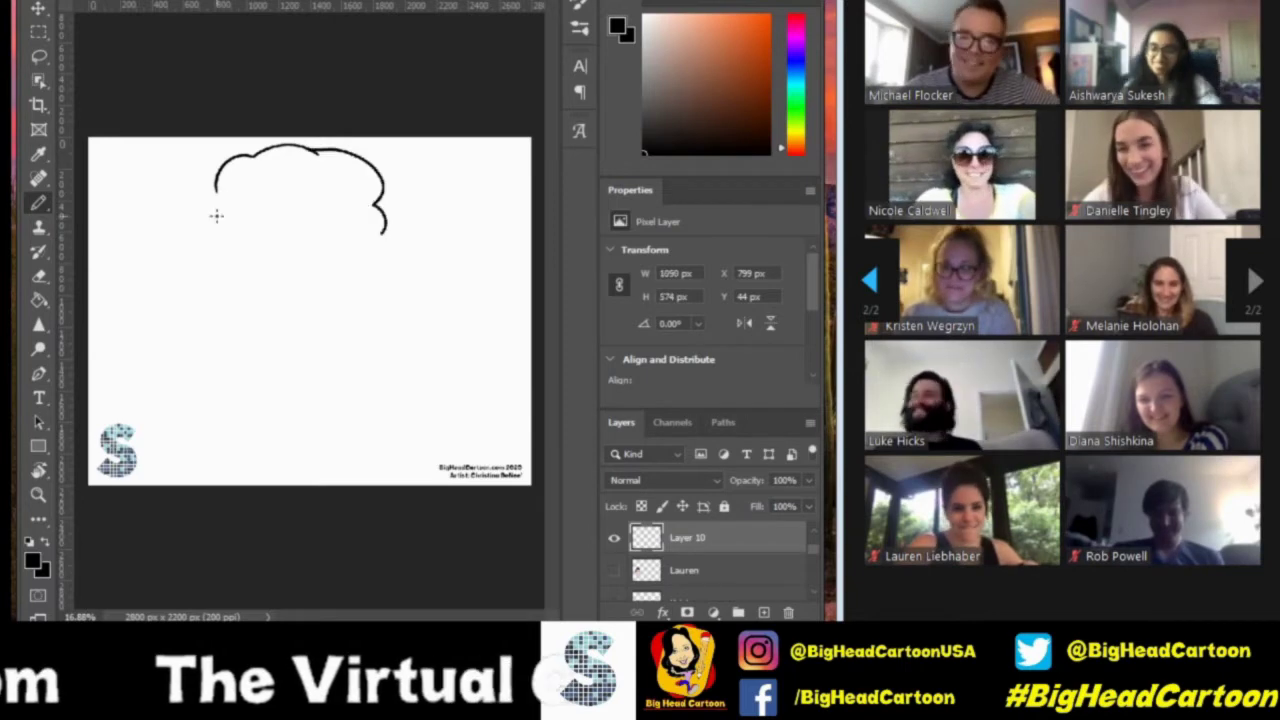
mouse_move(376, 296)
mouse_down()
mouse_move(225, 262)
mouse_move(265, 353)
mouse_move(364, 298)
mouse_up()
drag(192, 278, 203, 380)
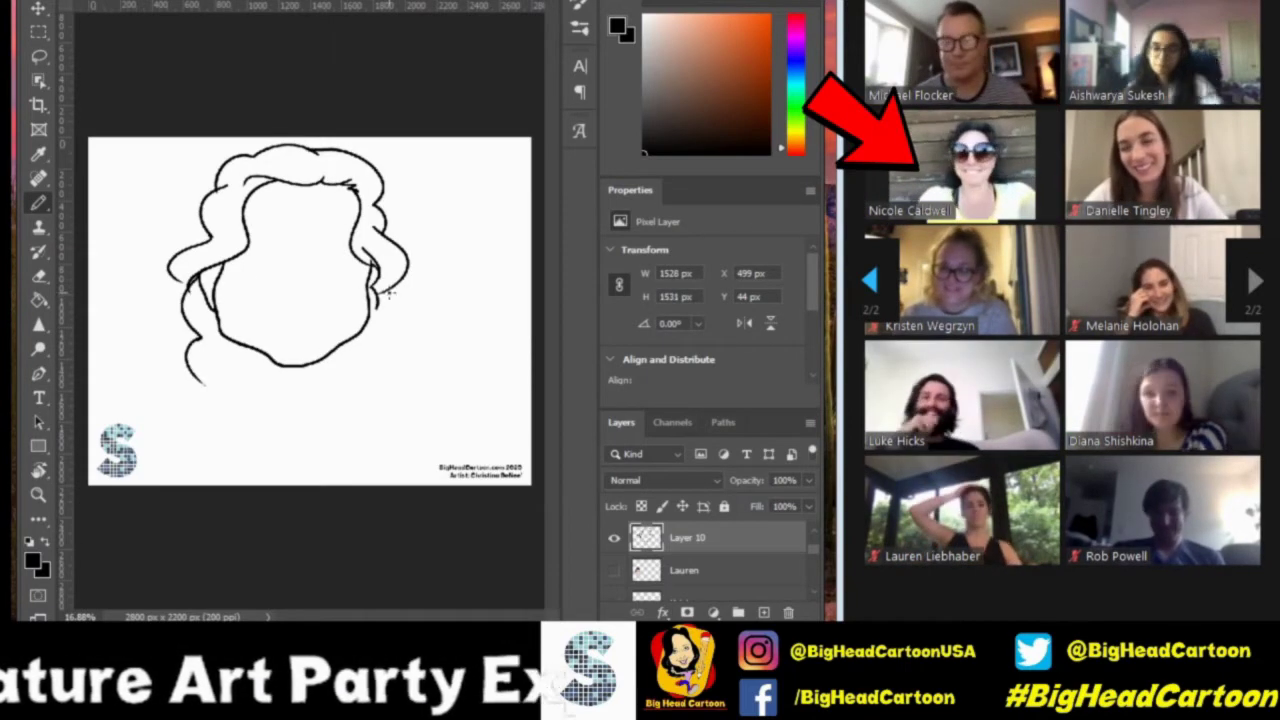
Draw the tenth caricature's inner hair strands, narrow neck and the lower curls on both sides.
drag(323, 163, 352, 186)
mouse_move(287, 368)
mouse_down()
mouse_move(287, 398)
mouse_move(310, 410)
mouse_up()
drag(318, 408, 328, 420)
drag(192, 378, 278, 410)
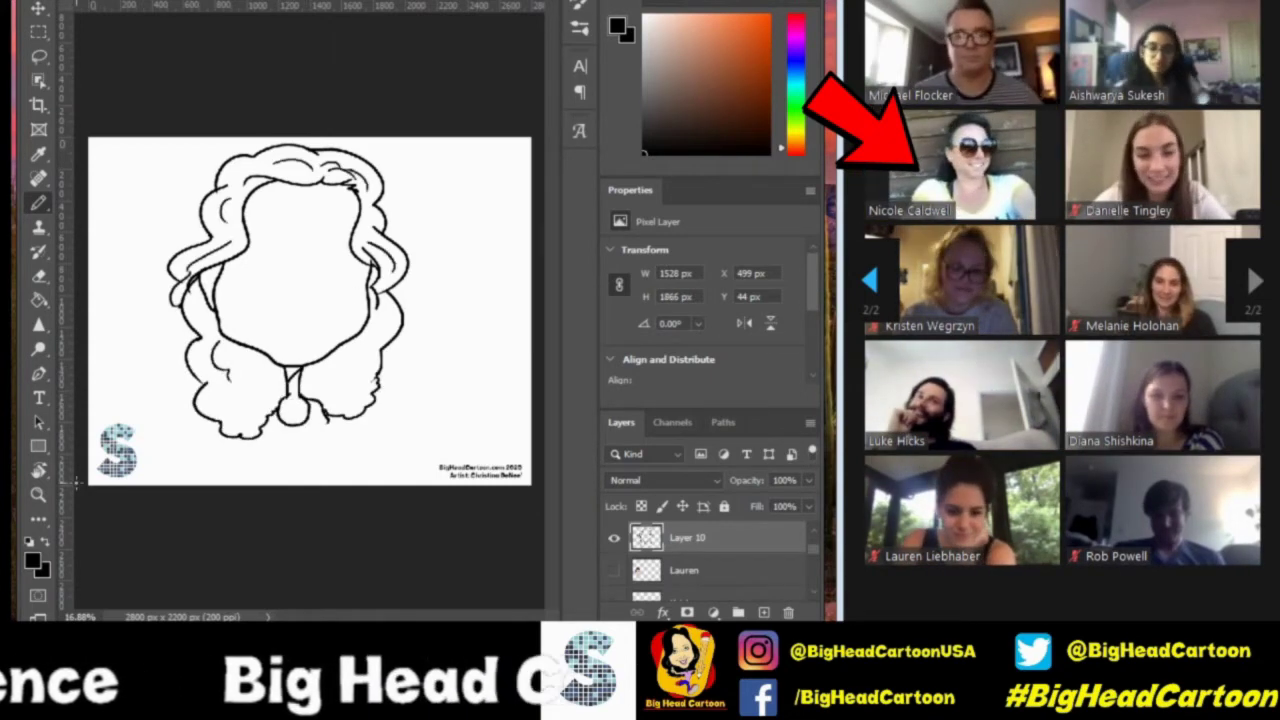
Draw large round sunglasses with a bridge on the tenth caricature and erase the face and hair lines crossing the lenses.
key(ctrl+plus)
mouse_move(290, 240)
mouse_down()
mouse_move(190, 258)
mouse_move(293, 265)
mouse_move(336, 218)
mouse_move(382, 208)
mouse_move(413, 253)
mouse_move(396, 281)
mouse_move(381, 216)
mouse_move(390, 293)
mouse_up()
key(e)
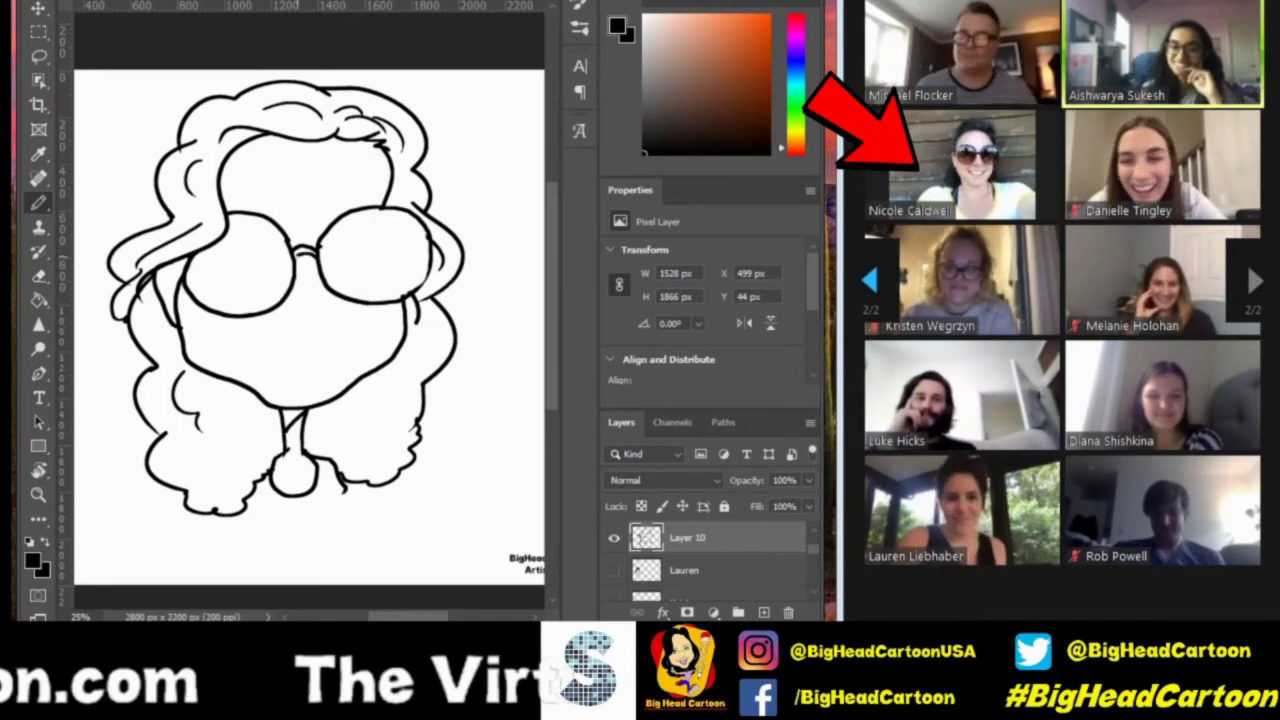
Fill both lenses of the tenth caricature's sunglasses with brown.
key(g)
click(263, 289)
click(324, 270)
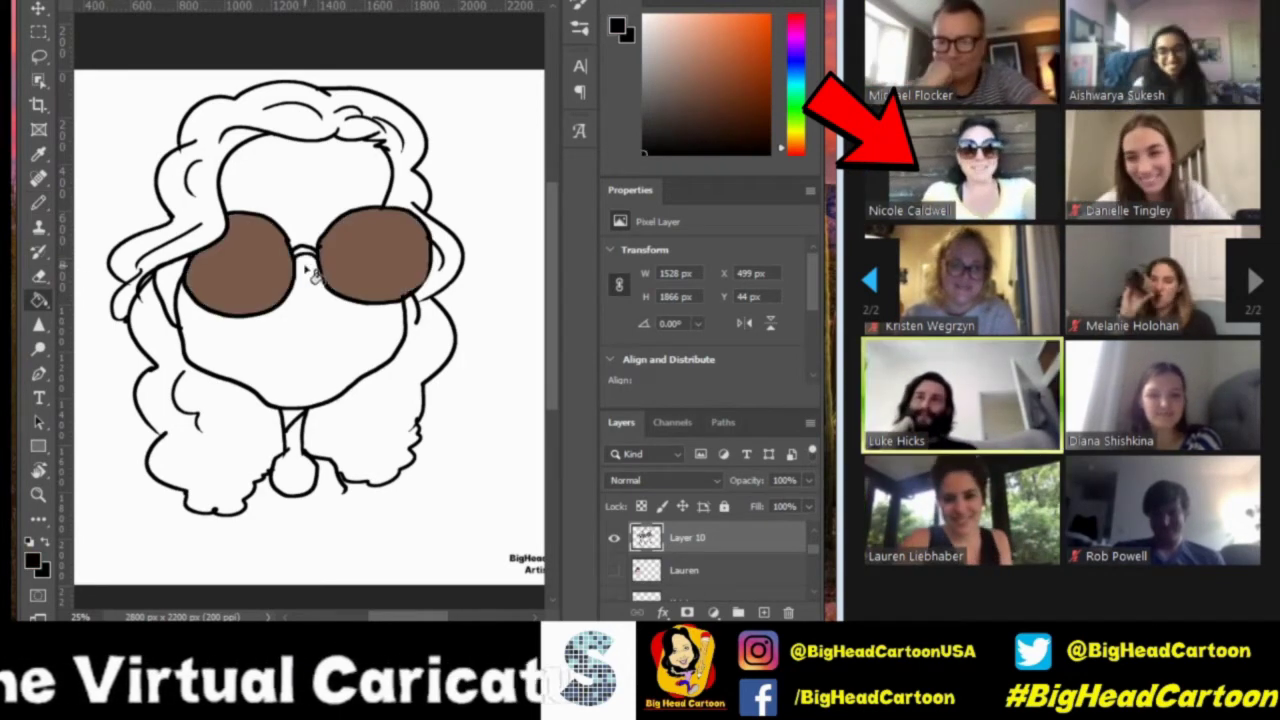
Darken the edges of both sunglass lenses with the Burn tool and add glossy highlights with the Dodge tool.
drag(38, 348, 100, 367)
drag(260, 280, 213, 245)
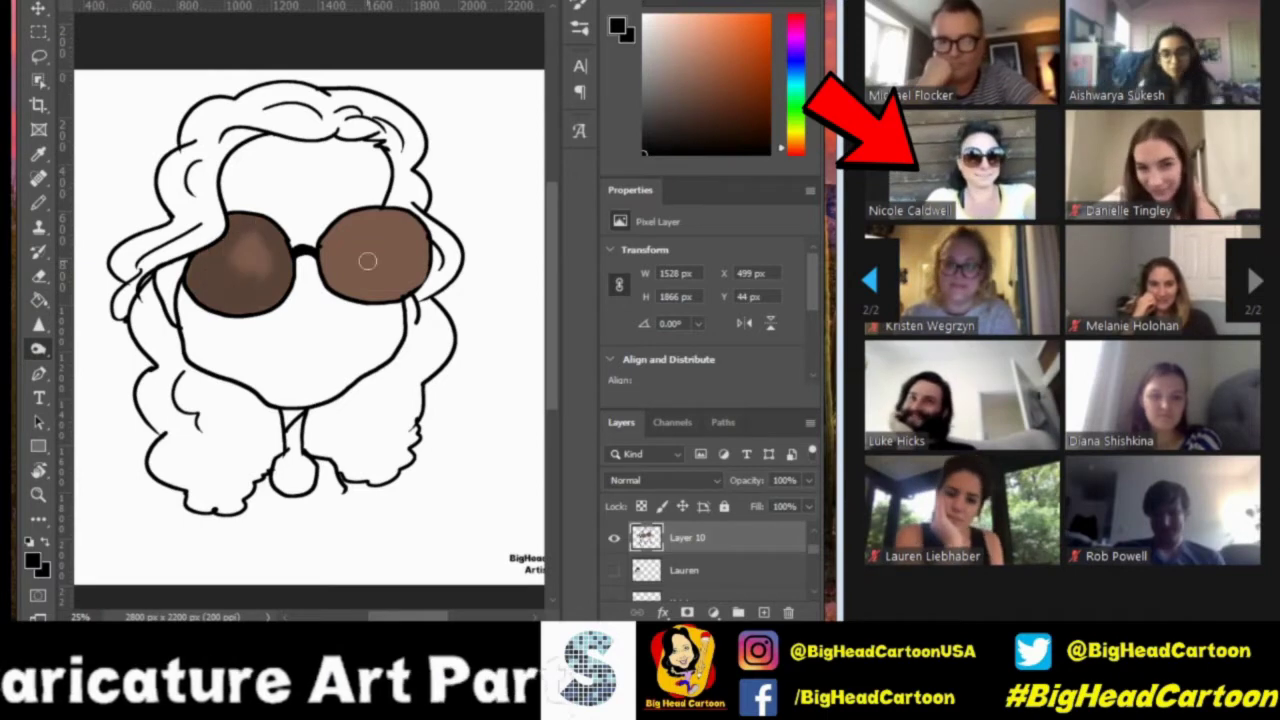
mouse_move(367, 261)
mouse_down()
mouse_move(397, 277)
mouse_move(410, 238)
mouse_up()
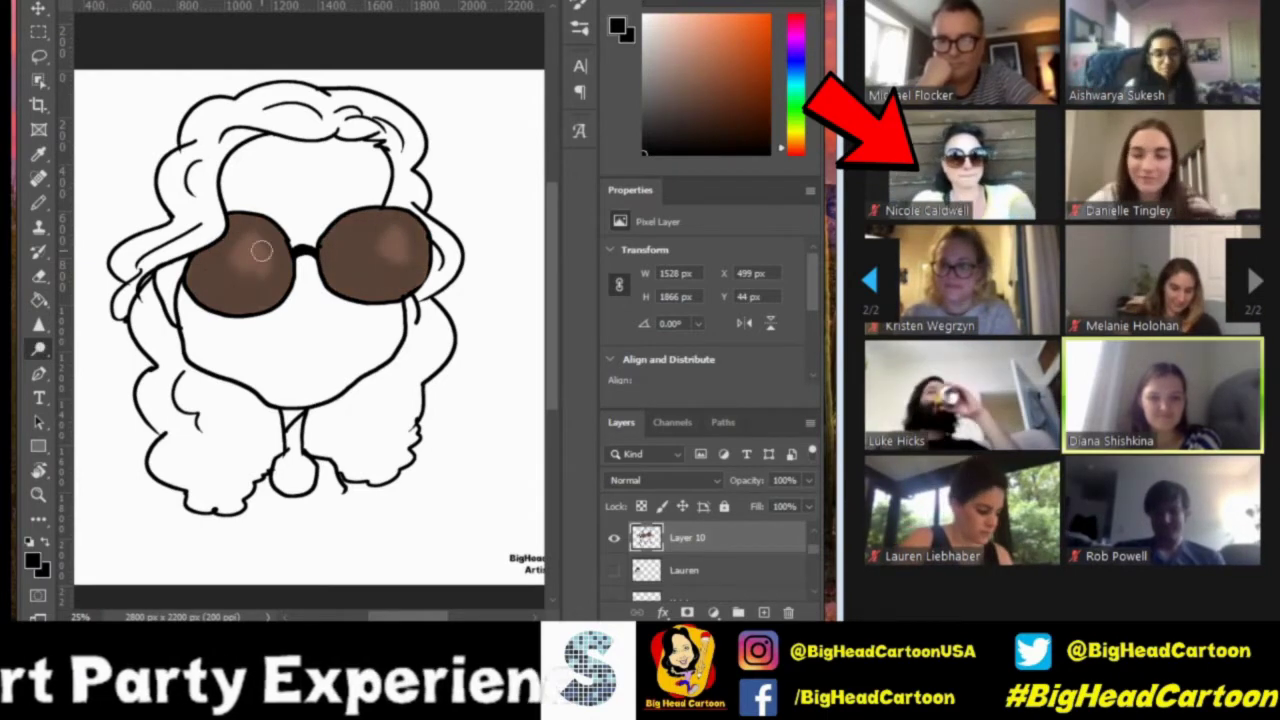
drag(261, 251, 247, 238)
drag(378, 230, 400, 258)
Fill all sections of the tenth caricature's wavy hair with dark brown.
key(g)
click(200, 430)
click(270, 115)
click(422, 304)
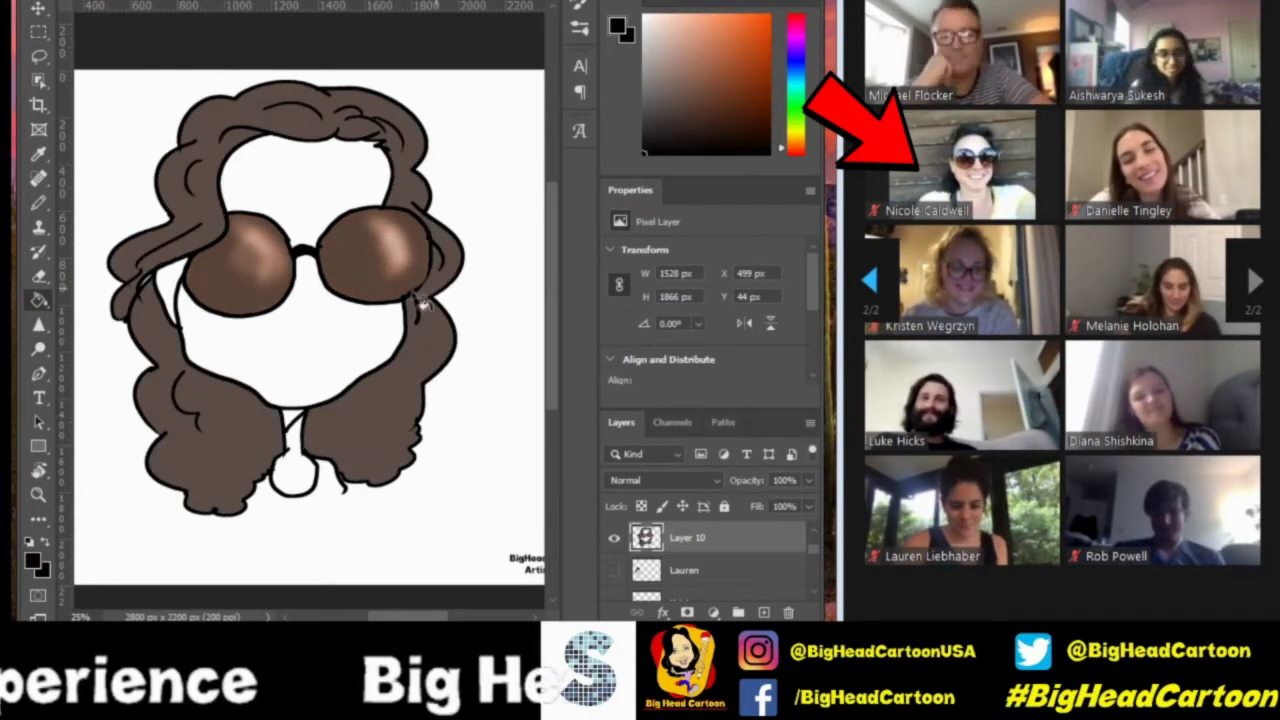
Draw the tenth caricature's nose below the sunglasses and an open smiling mouth with the black Pencil.
key(b)
drag(268, 316, 330, 306)
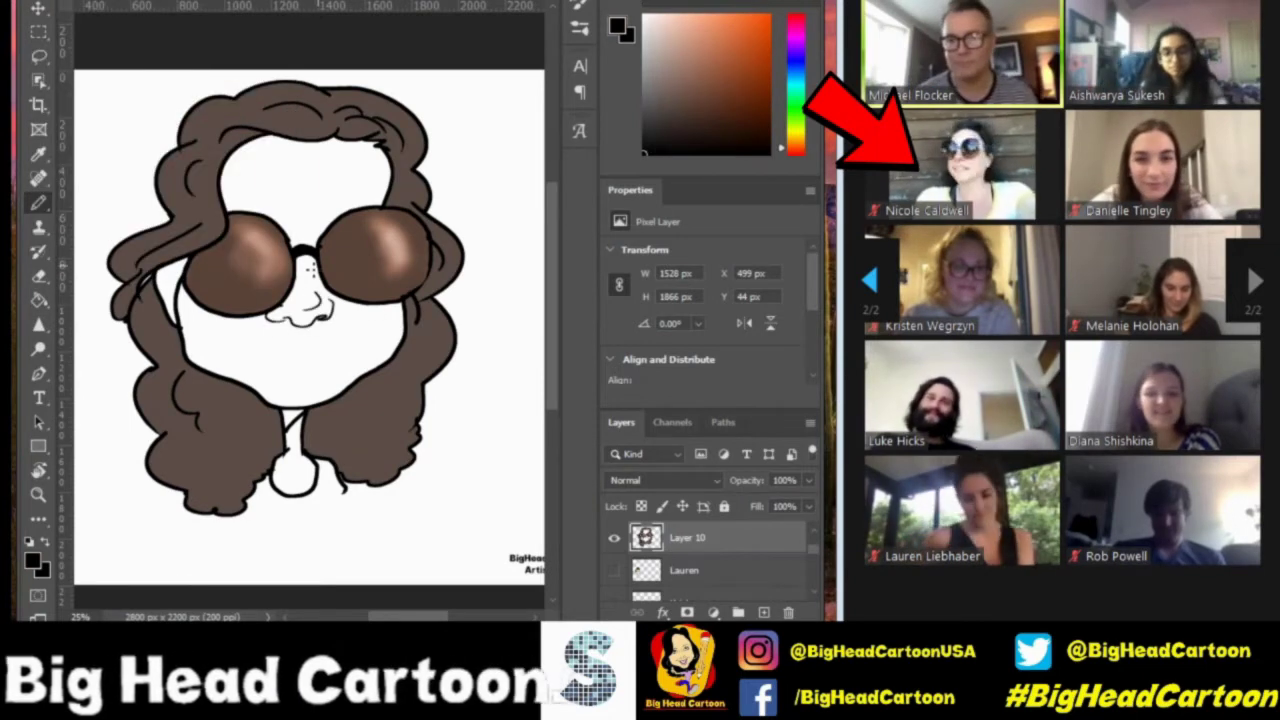
mouse_move(255, 345)
mouse_down()
mouse_move(338, 388)
mouse_move(302, 382)
mouse_up()
Fill the tenth caricature's face and neck with light peach skin color and the lips with pink.
click(679, 14)
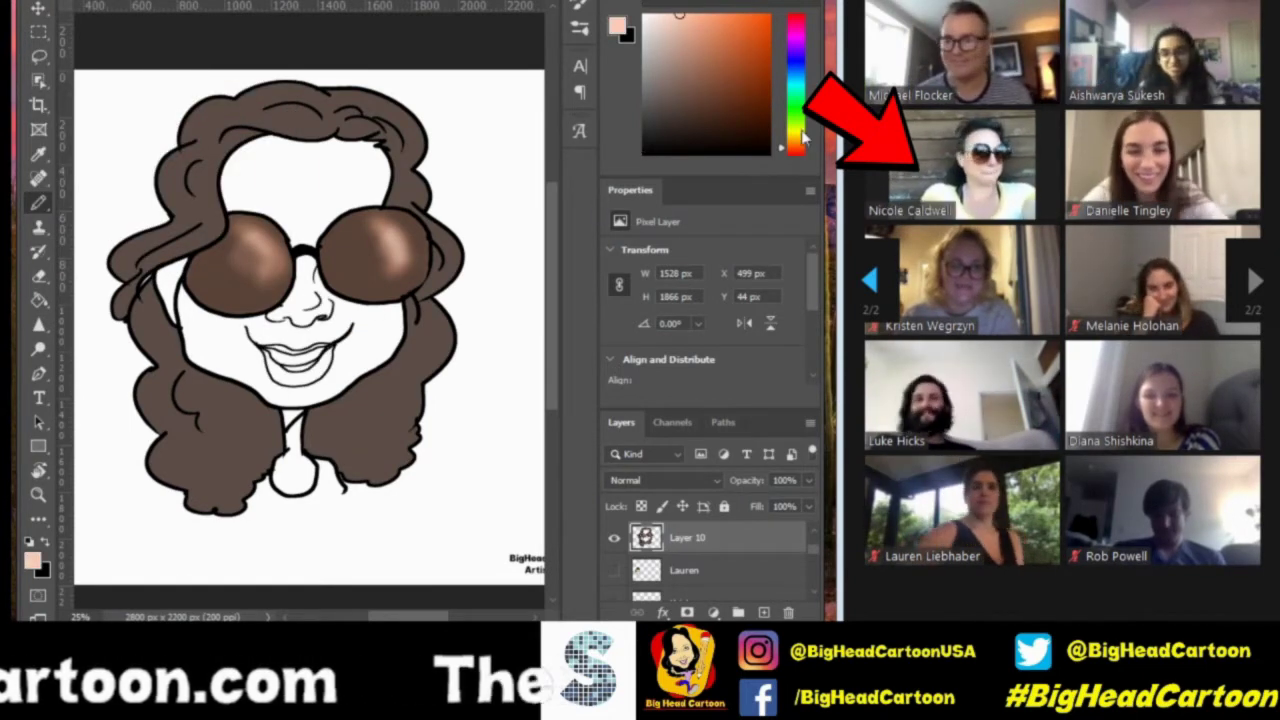
key(g)
click(300, 180)
click(293, 470)
click(700, 41)
click(297, 372)
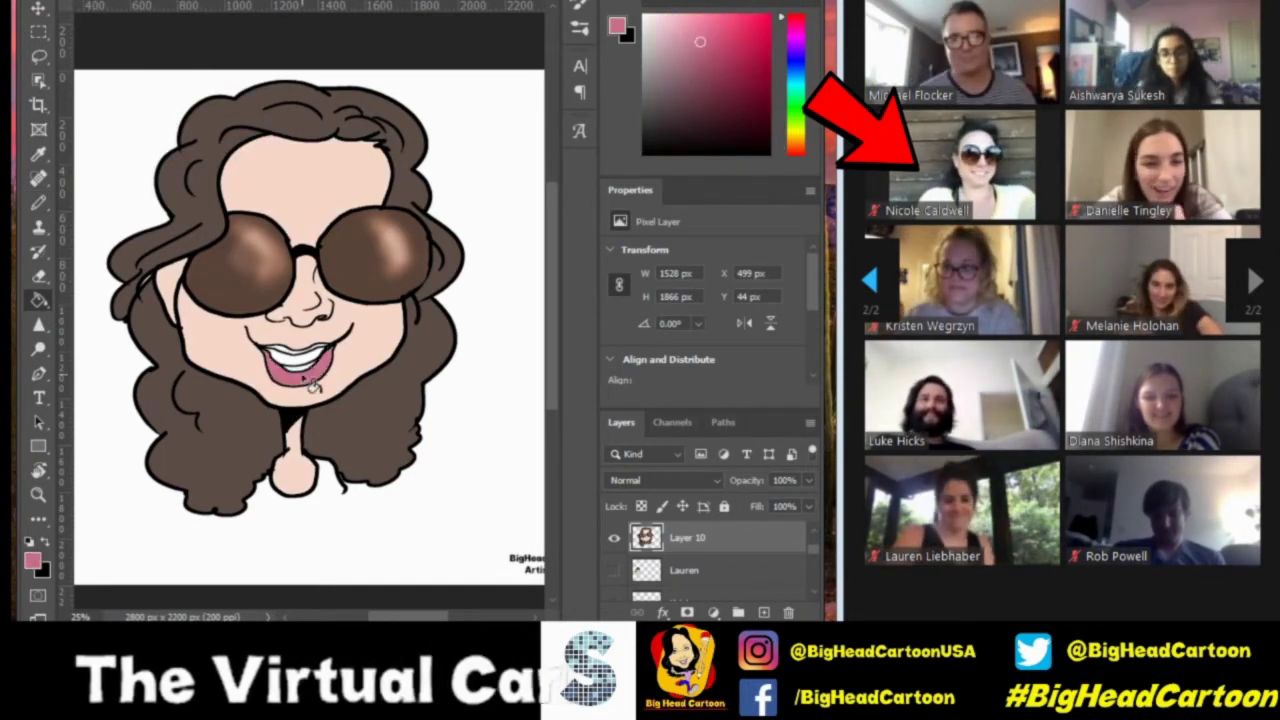
Brush pink blush onto the tenth caricature's cheeks and shade the face and curls with the Burn tool.
click(38, 203)
right_click(38, 348)
click(85, 365)
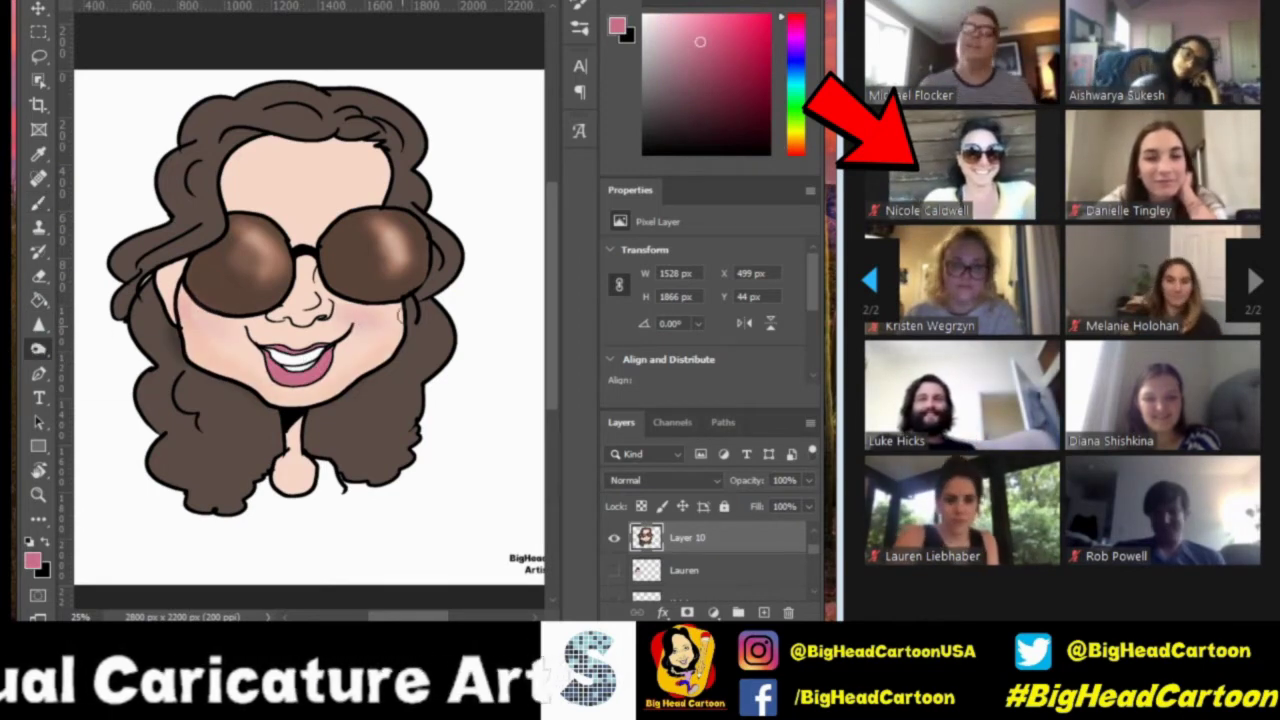
mouse_move(330, 370)
mouse_down()
mouse_move(395, 480)
mouse_move(200, 449)
mouse_move(185, 380)
mouse_move(360, 265)
mouse_move(284, 85)
mouse_move(390, 130)
mouse_move(410, 430)
mouse_move(155, 380)
mouse_move(175, 470)
mouse_move(300, 115)
mouse_move(380, 460)
mouse_up()
Burn warm shading onto the tenth caricature's forehead and face edges around the sunglasses and hairline.
right_click(38, 348)
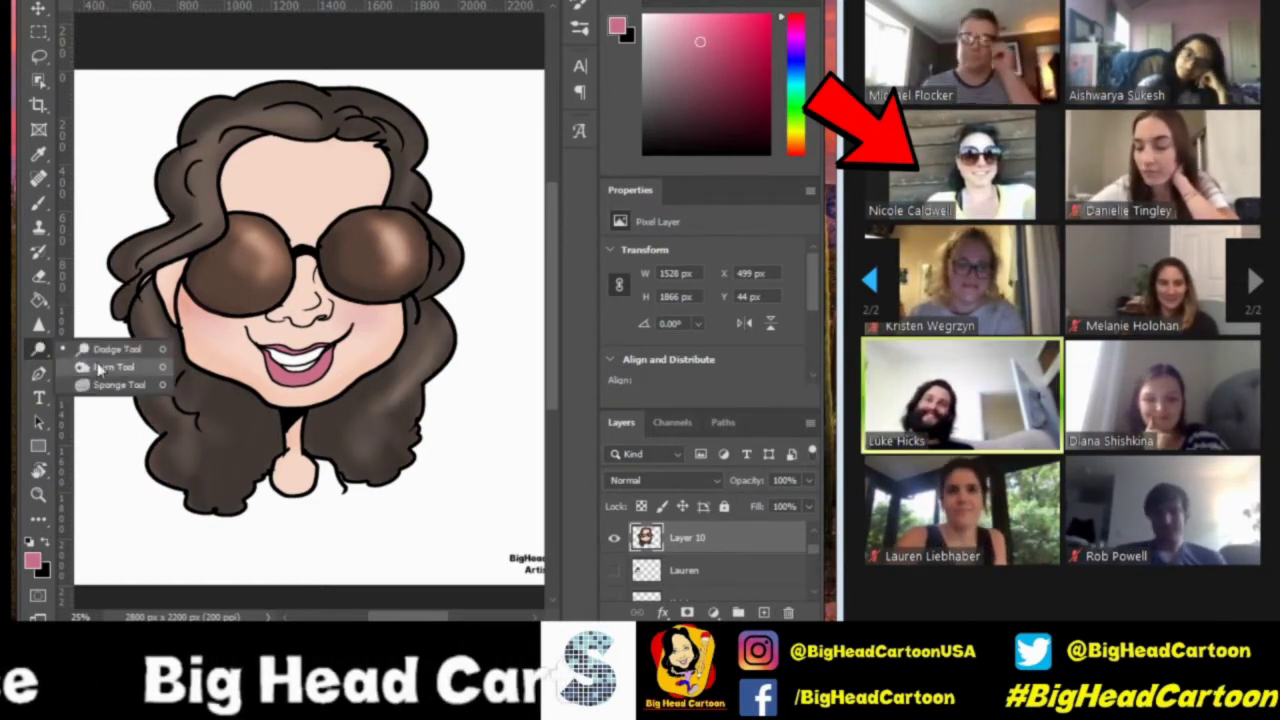
click(85, 382)
drag(200, 250, 420, 255)
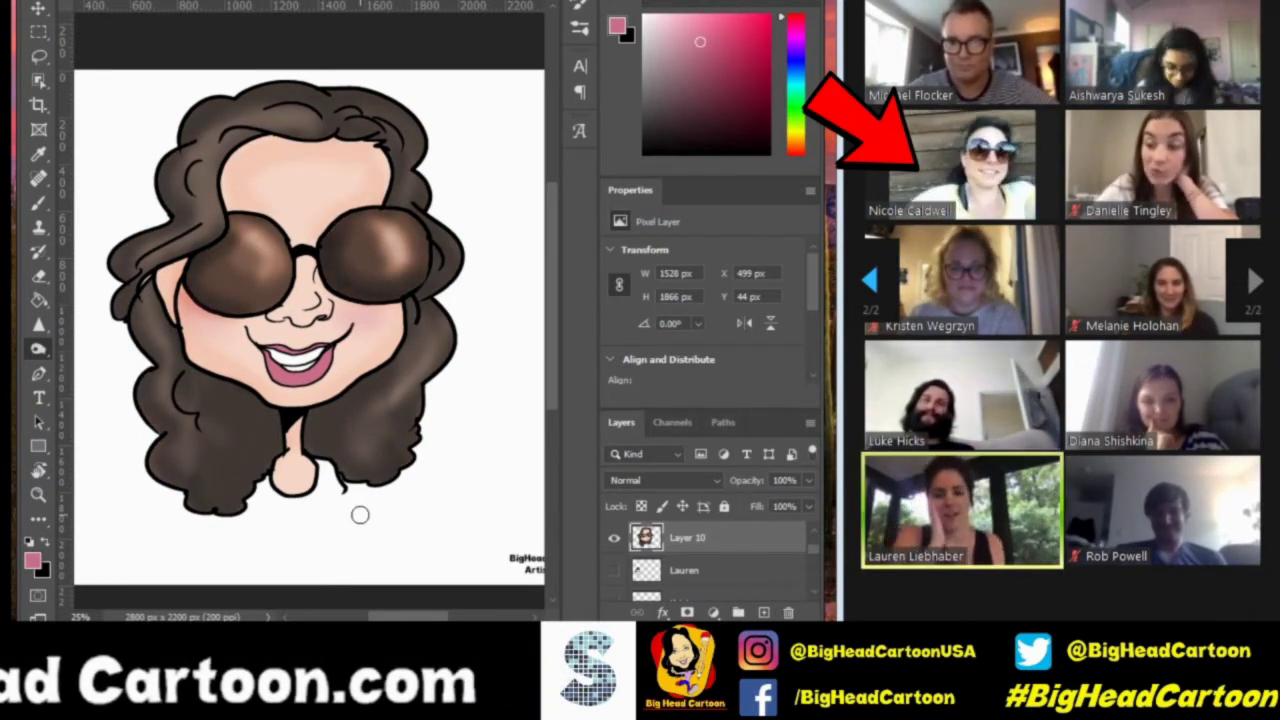
right_click(38, 348)
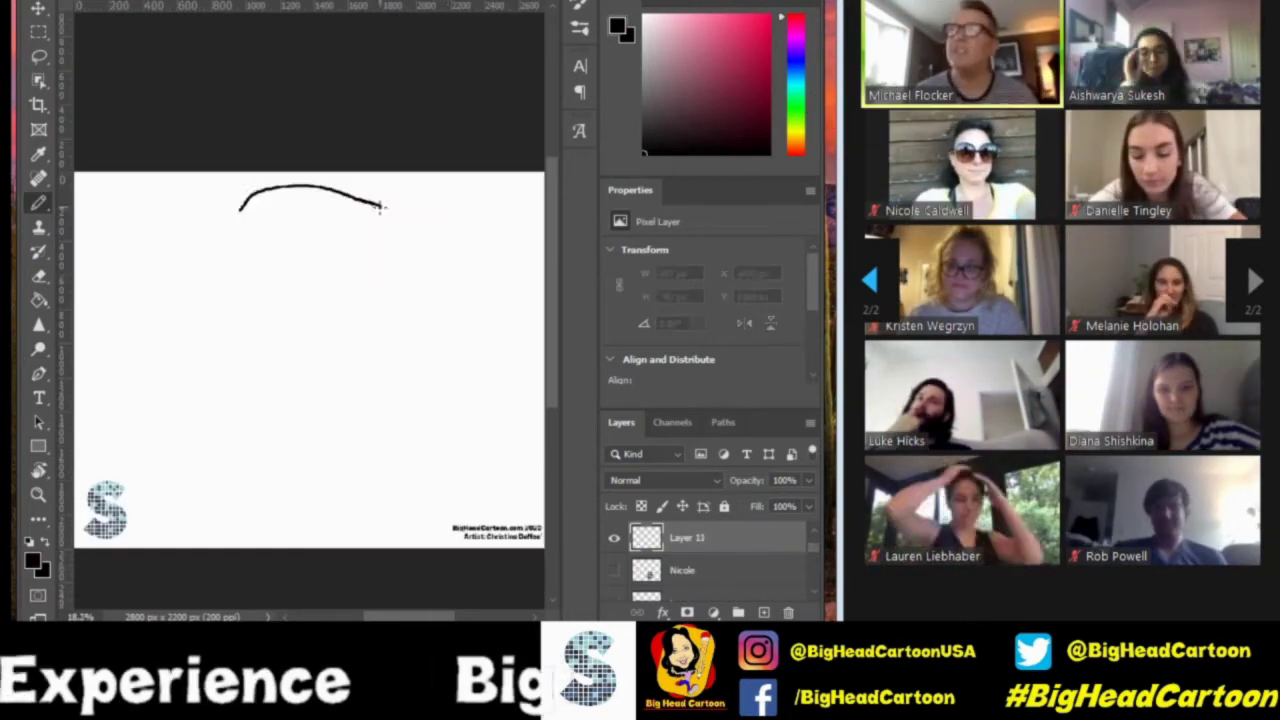
Undo the first stroke on the new layer and draw the eleventh caricature's swept-up hair and long face outline.
key(ctrl+z)
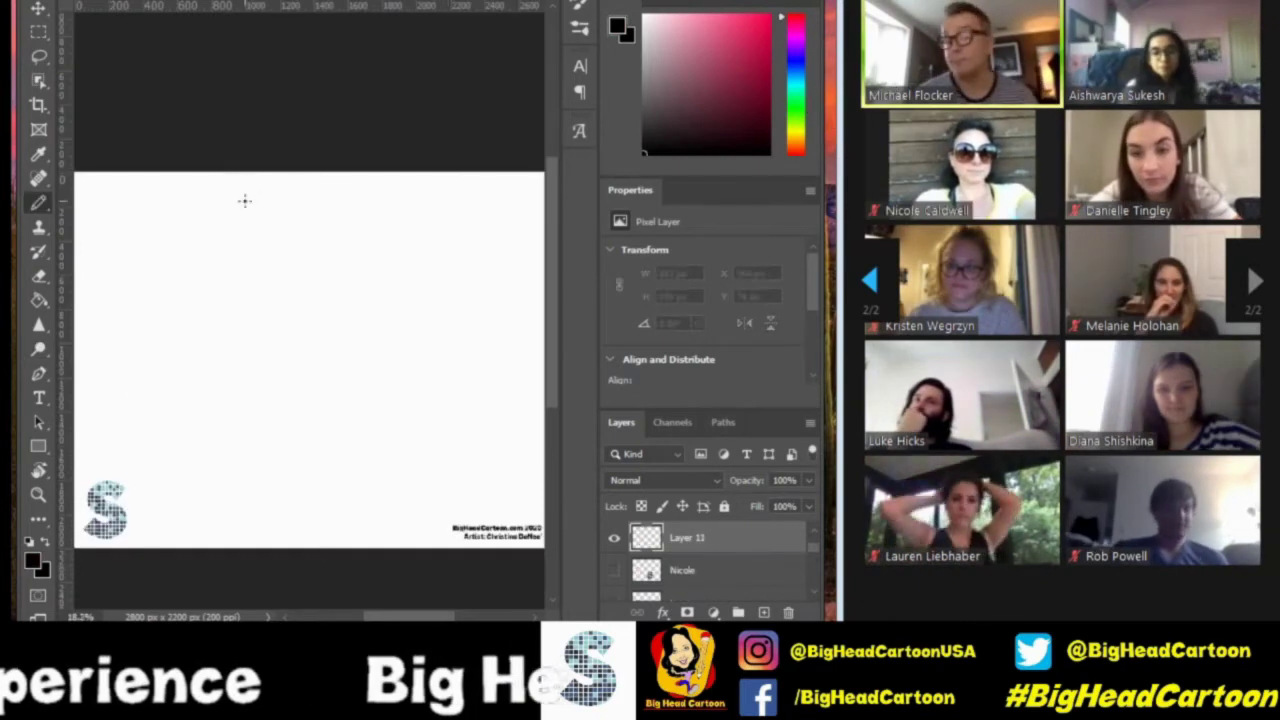
drag(213, 235, 355, 243)
drag(213, 235, 345, 242)
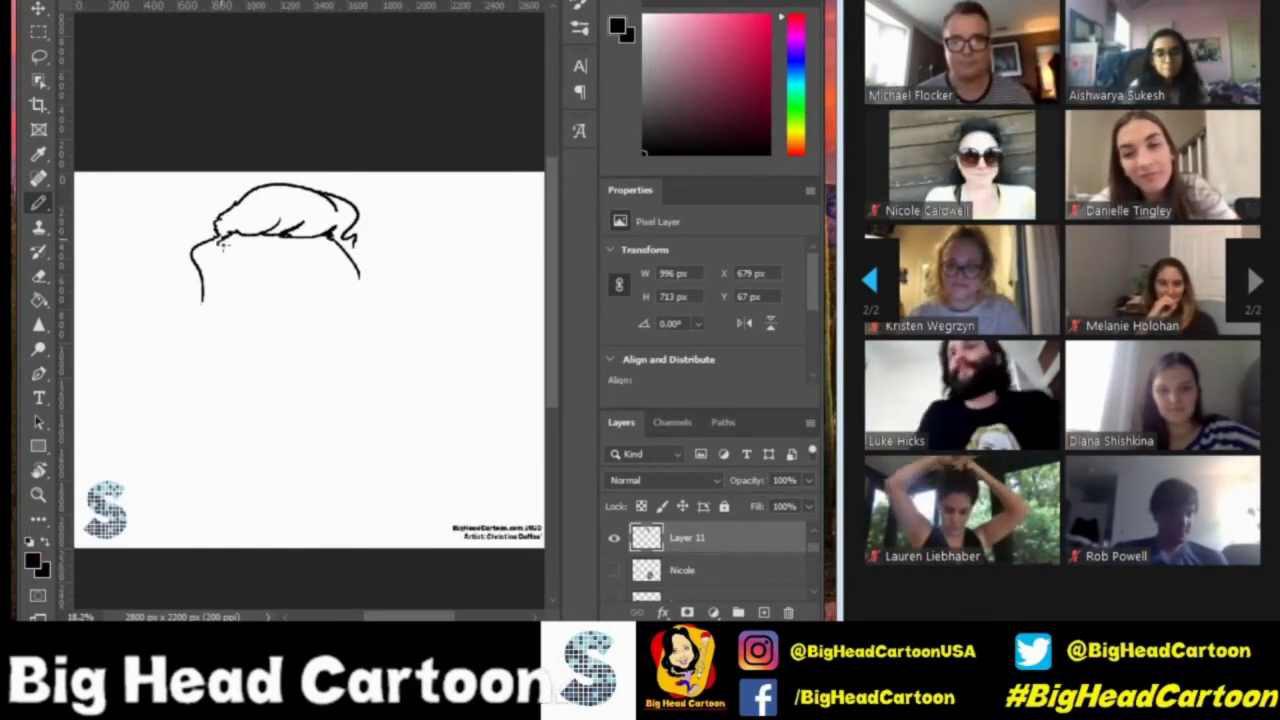
mouse_move(215, 240)
mouse_down()
mouse_move(290, 482)
mouse_move(360, 265)
mouse_move(356, 238)
mouse_up()
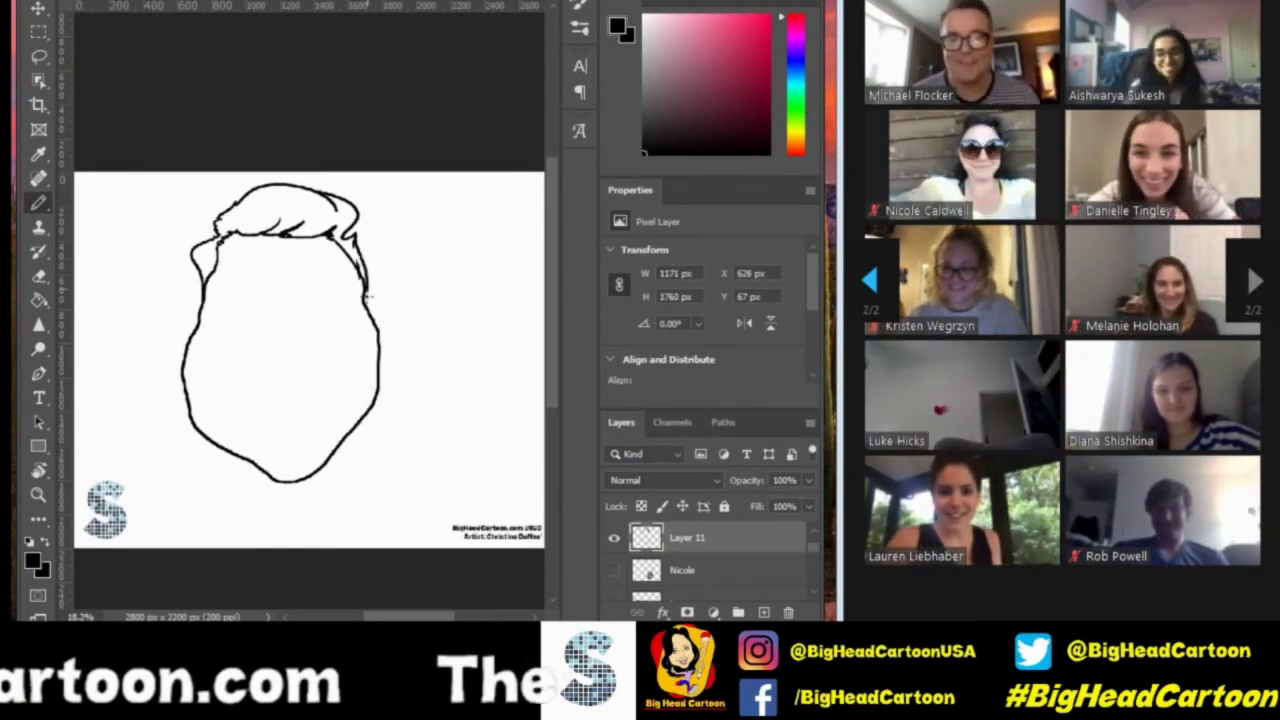
Draw the eleventh caricature's ears and thick eyebrows, and outline the eyes with a thinner Pencil line.
drag(204, 298, 190, 364)
drag(220, 300, 350, 287)
right_click(300, 280)
drag(232, 312, 330, 300)
Draw the eleventh caricature's black pupils and the creases around the eyes, and undo the last eye stroke.
key(z)
click(295, 335)
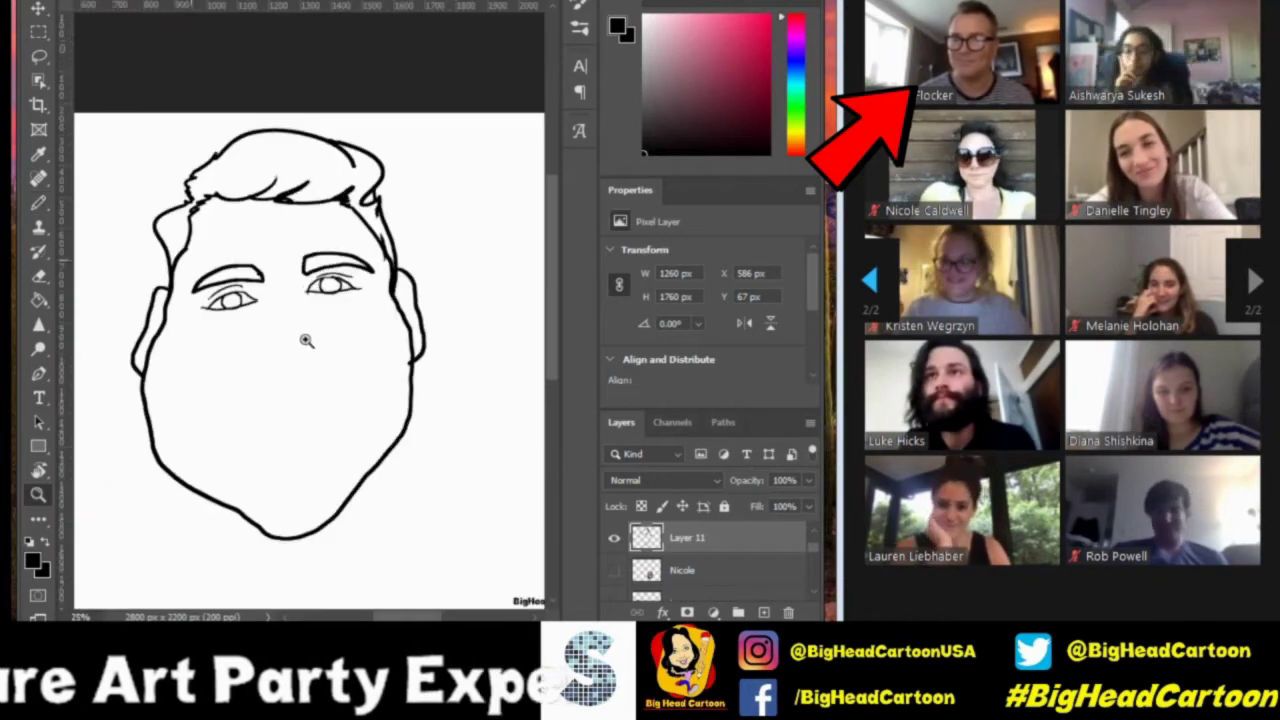
click(303, 337)
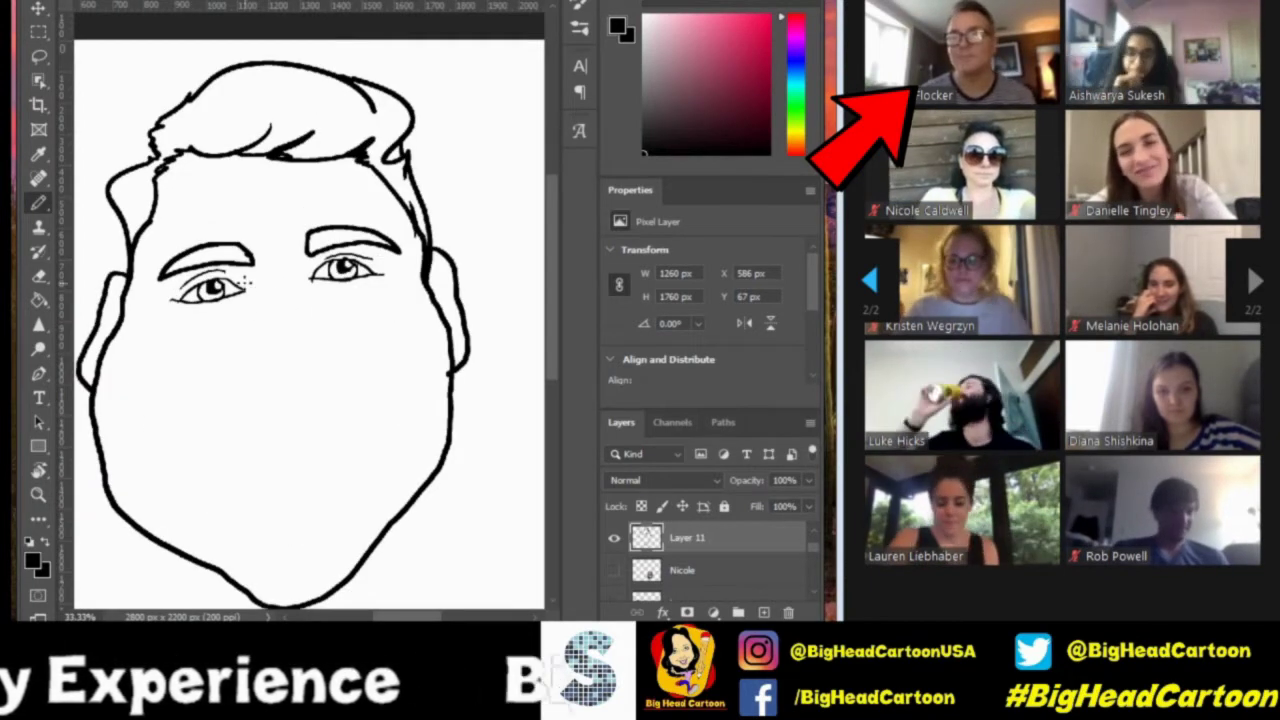
drag(300, 290, 366, 282)
key(ctrl+z)
Draw the eleventh caricature's nose with nostrils and a wide closed smile with a lower lip.
mouse_move(240, 346)
mouse_down()
mouse_move(229, 360)
mouse_move(318, 372)
mouse_up()
drag(280, 332, 302, 352)
drag(200, 412, 360, 400)
drag(350, 410, 235, 428)
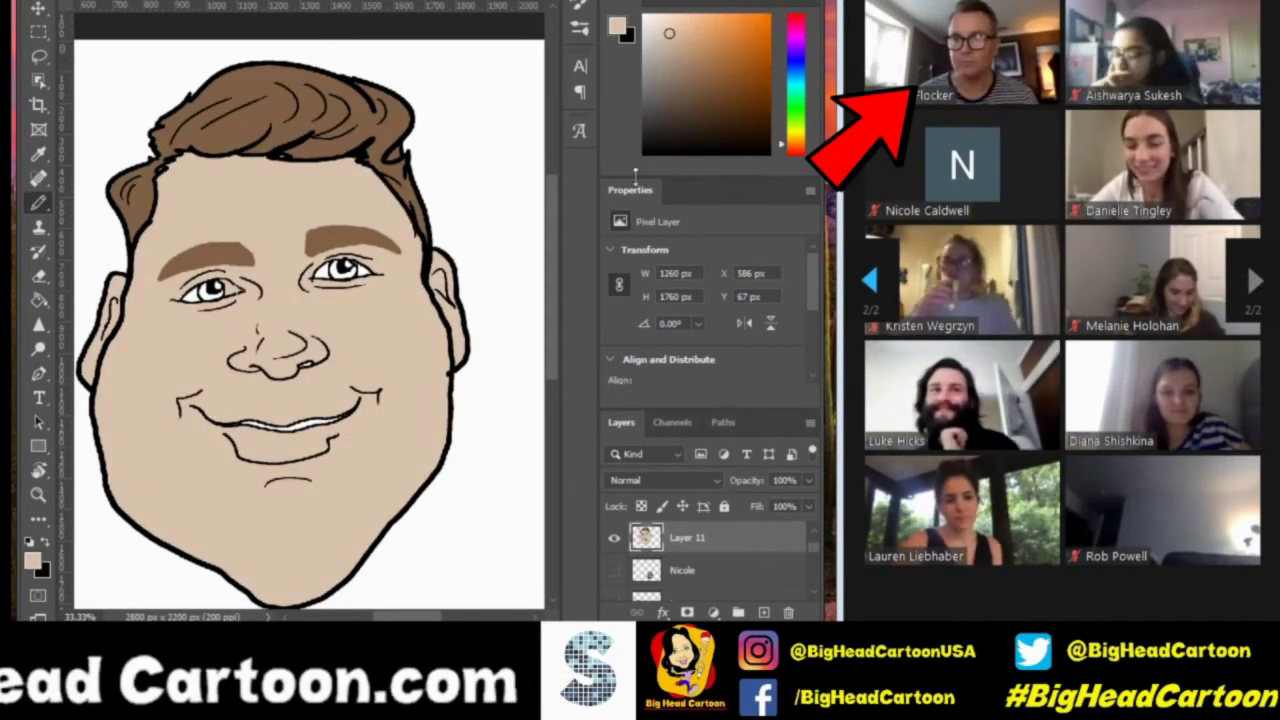
Pick a brown color and fill the irises of the eleventh caricature's eyes with it.
click(675, 45)
key(g)
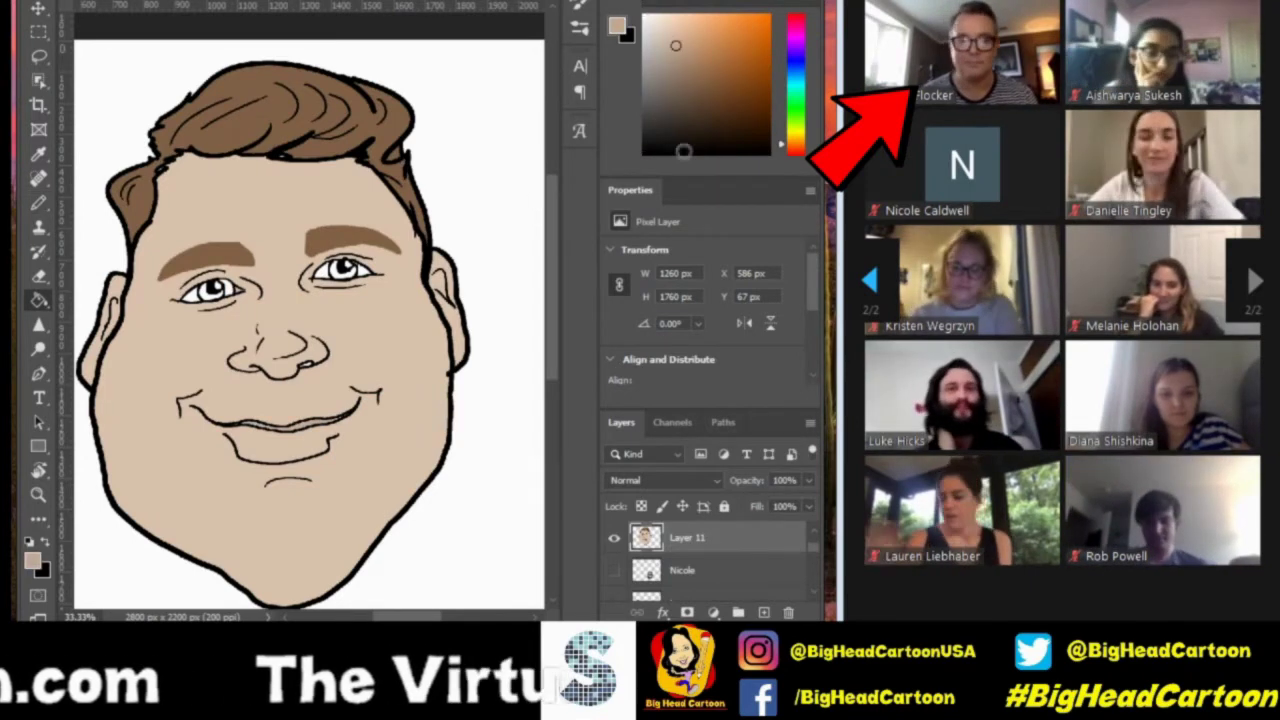
click(345, 275)
Draw large black-framed glasses across the eleventh caricature's face with a thicker line.
key(b)
key(d)
right_click(230, 285)
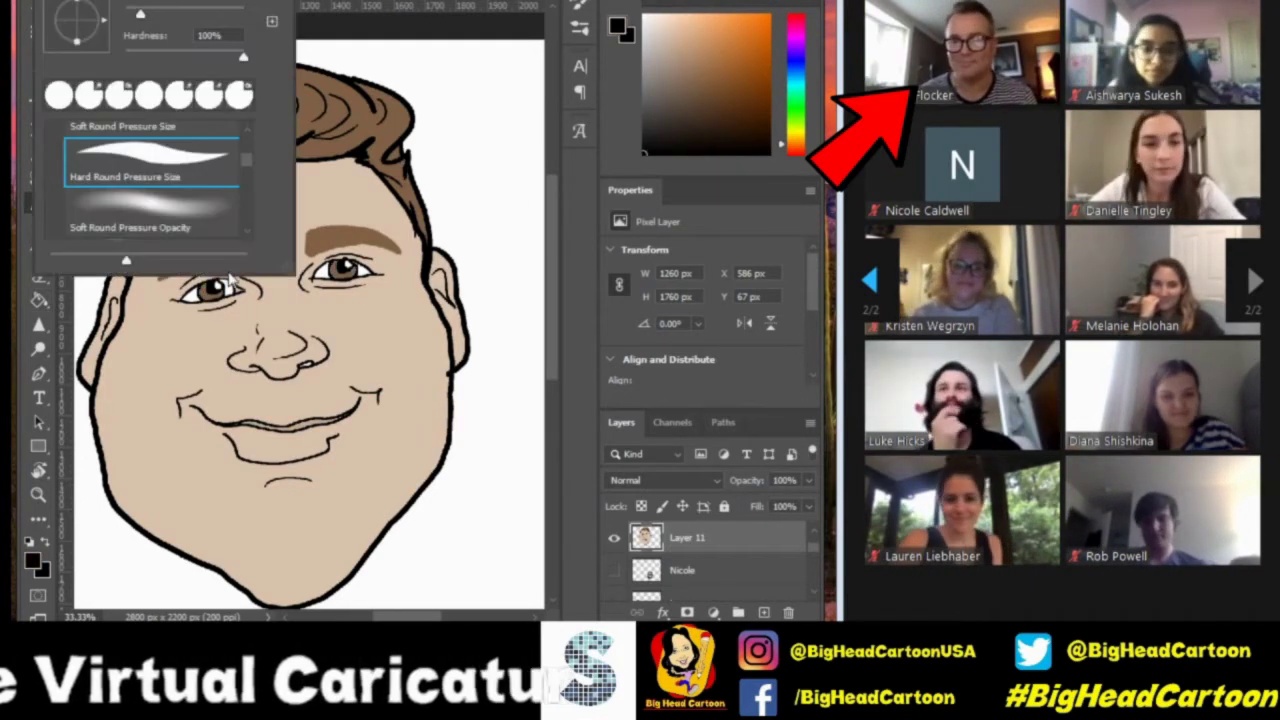
mouse_move(75, 305)
mouse_down()
mouse_move(211, 399)
mouse_move(260, 297)
mouse_move(500, 262)
mouse_up()
Shade the eleventh caricature's hair, cheeks, nose and face edges with the Burn tool.
key(o)
mouse_move(105, 335)
mouse_down()
mouse_move(270, 598)
mouse_move(385, 205)
mouse_move(350, 150)
mouse_move(150, 240)
mouse_move(420, 295)
mouse_move(256, 441)
mouse_move(347, 452)
mouse_move(370, 408)
mouse_up()
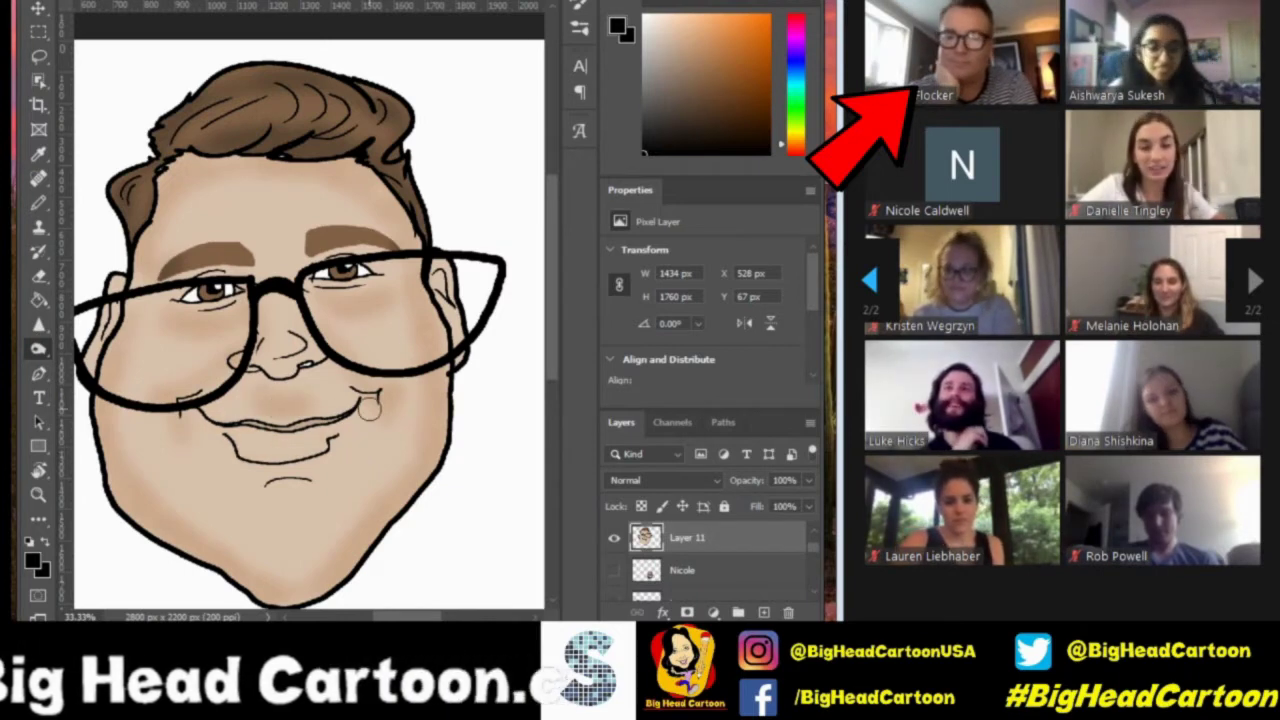
Finish the eleventh caricature's face by shading and highlighting around the mouth, nose and cheeks with the Burn and Dodge tools.
drag(240, 440, 330, 438)
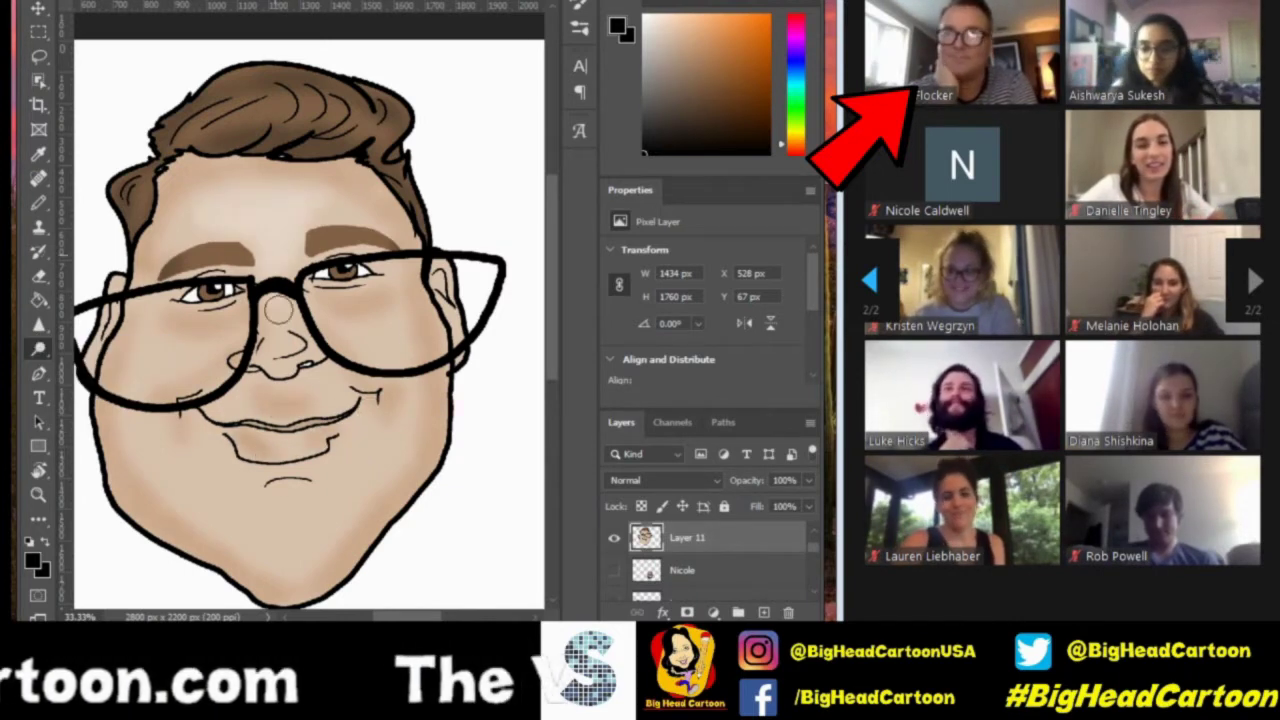
click(38, 350)
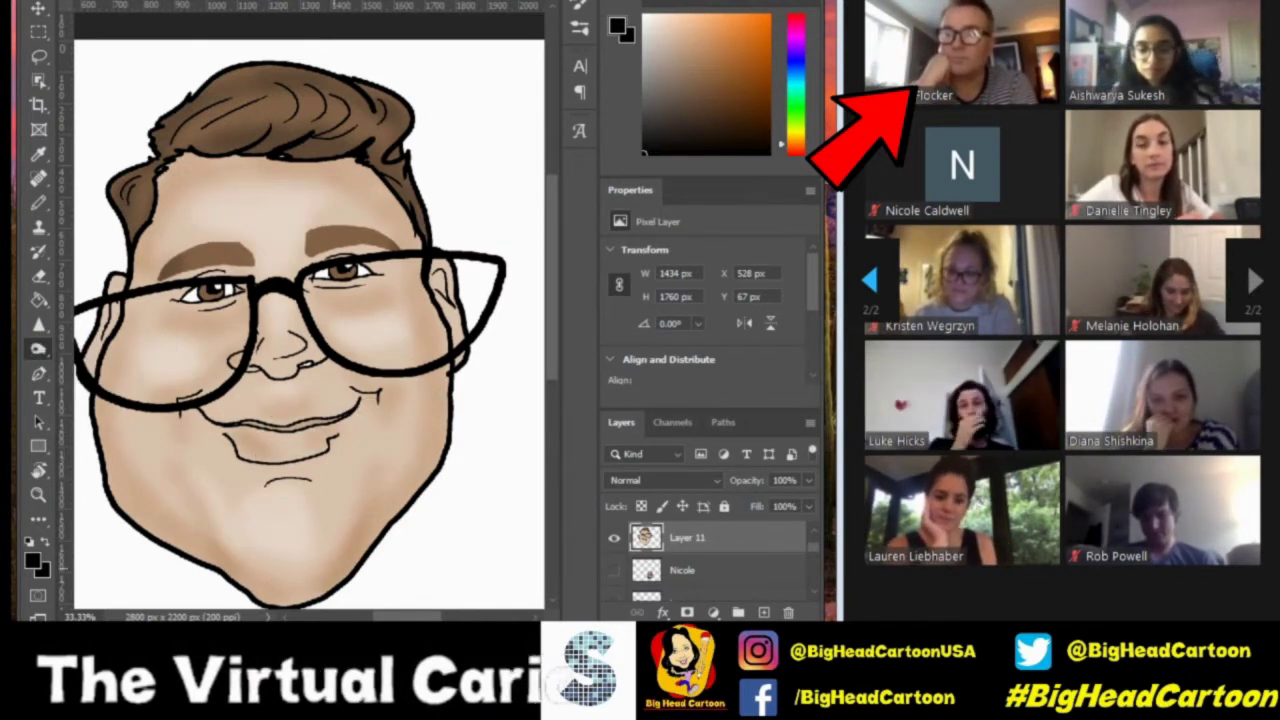
mouse_move(149, 337)
mouse_down()
mouse_move(420, 330)
mouse_move(322, 440)
mouse_up()
Draw the twelfth caricature's head outline with a pointed chin, ears and swept-over hair with strand lines.
key(ctrl+0)
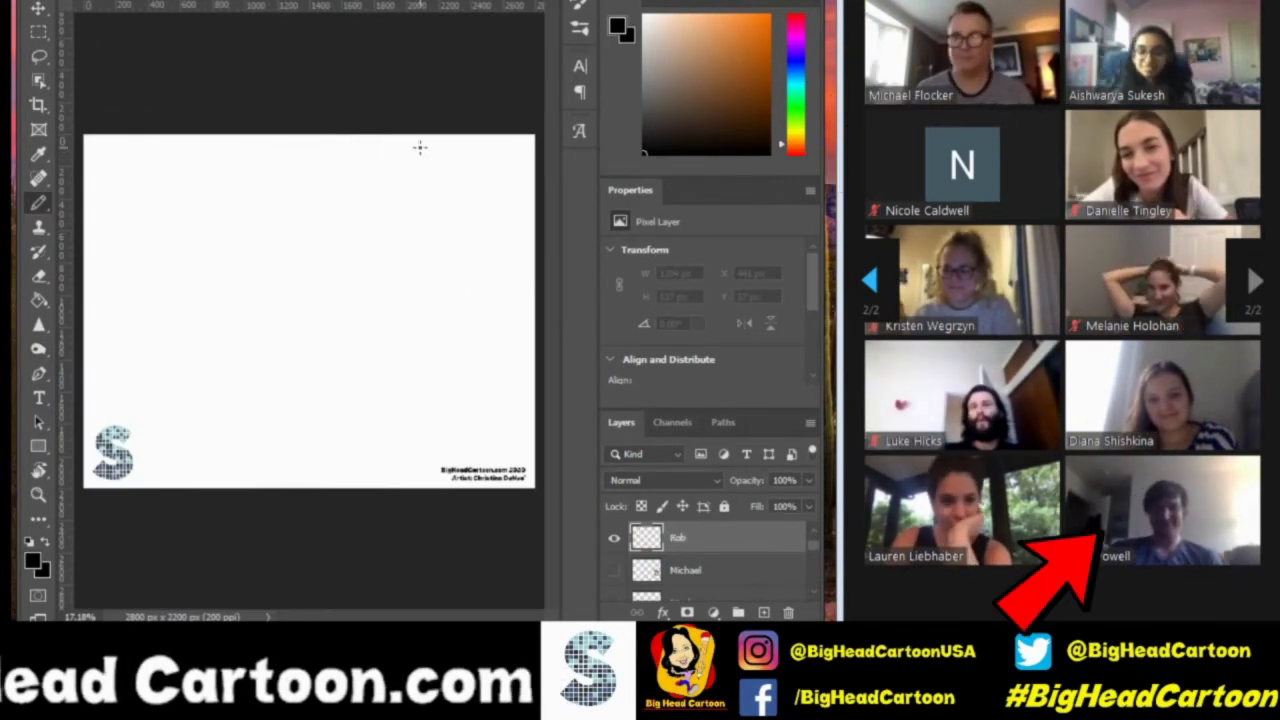
drag(380, 162, 178, 280)
mouse_move(387, 202)
mouse_down()
mouse_move(219, 263)
mouse_move(388, 207)
mouse_move(391, 263)
mouse_move(179, 378)
mouse_move(334, 418)
mouse_up()
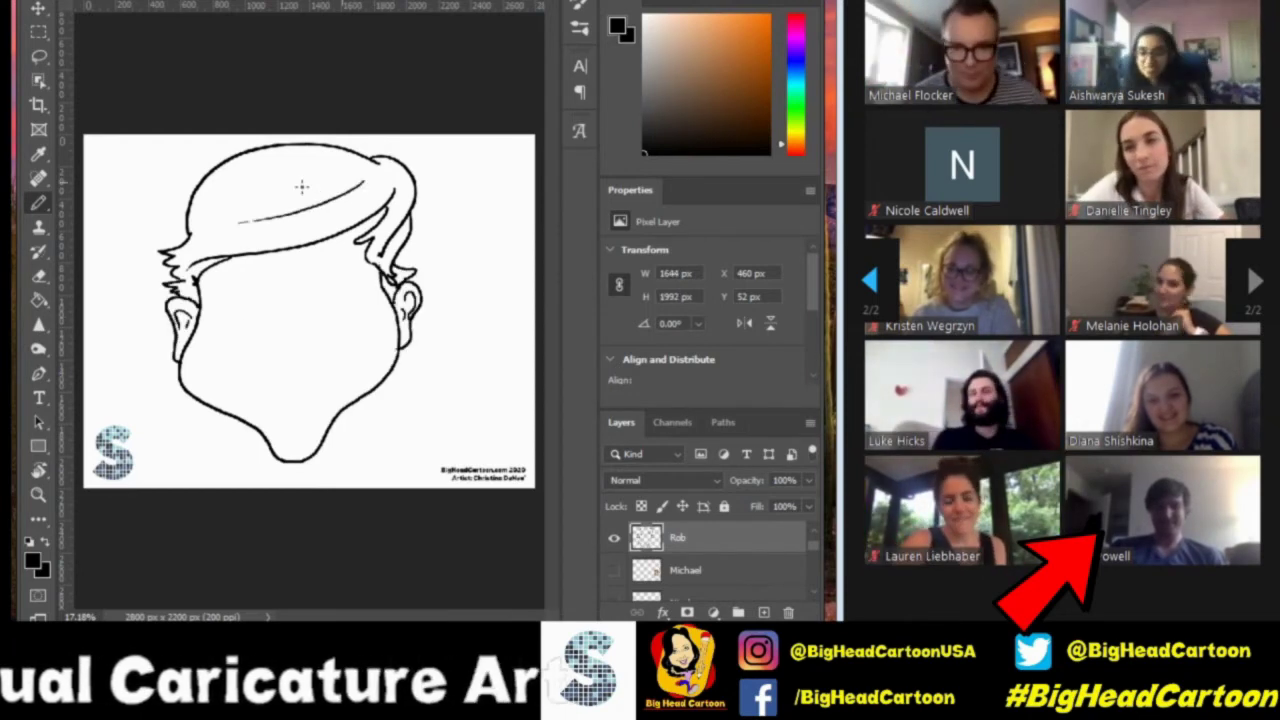
drag(301, 187, 381, 153)
key(ctrl+plus)
Draw the twelfth caricature's eyebrows, eyes with pupils, and nose using a thinner line.
key(b)
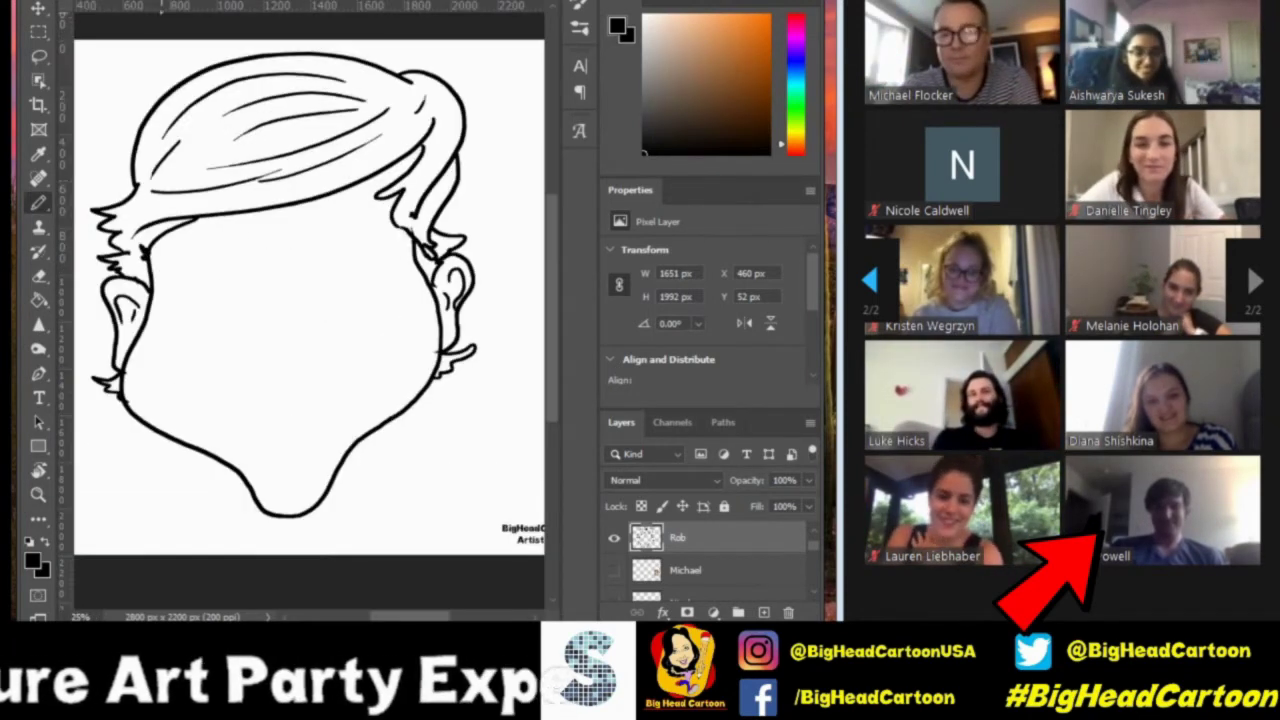
right_click(231, 246)
key(Escape)
drag(172, 254, 268, 240)
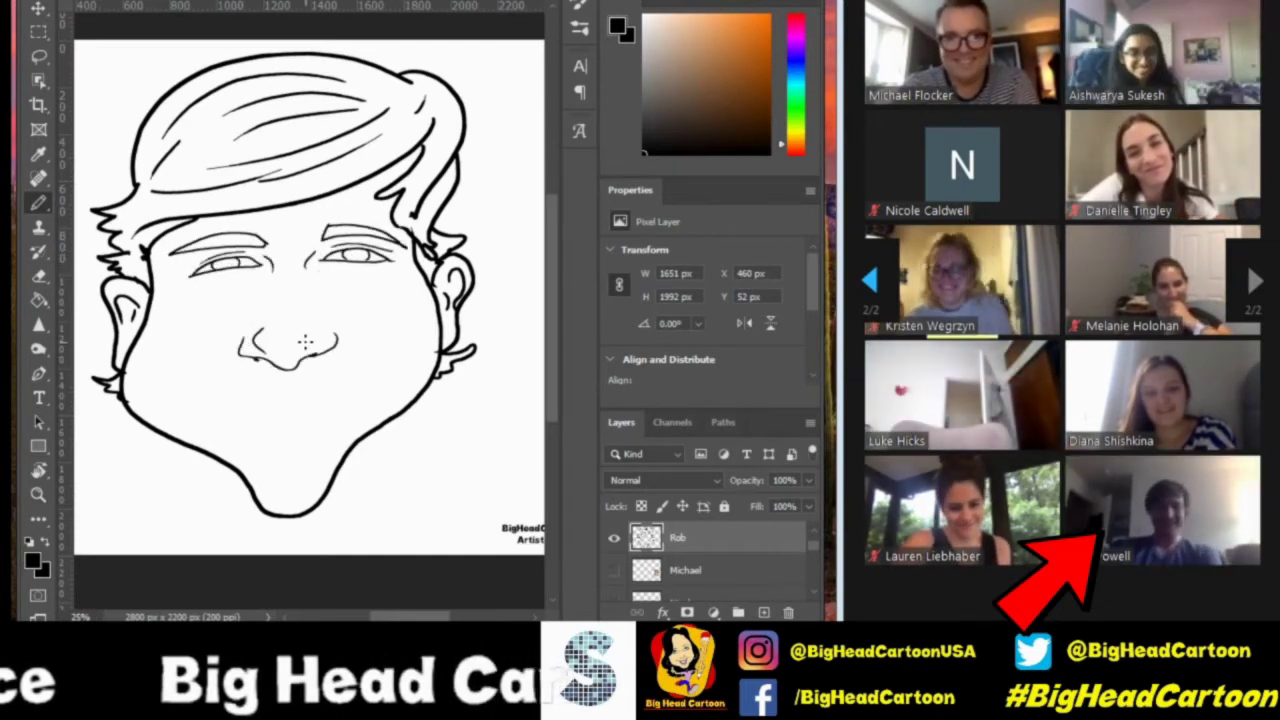
drag(222, 259, 232, 263)
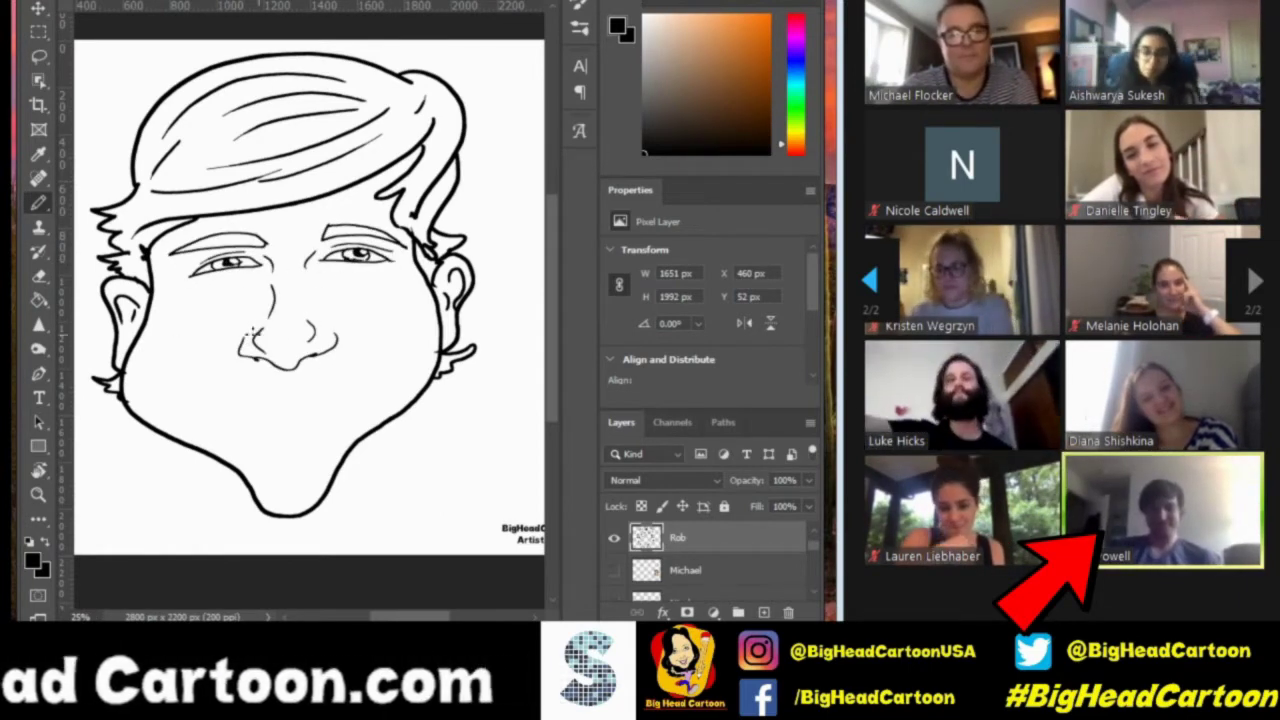
Draw the twelfth caricature's cheek and smile creases and a wide open smile with a lower lip.
drag(186, 373, 220, 388)
drag(196, 418, 214, 436)
drag(236, 458, 246, 476)
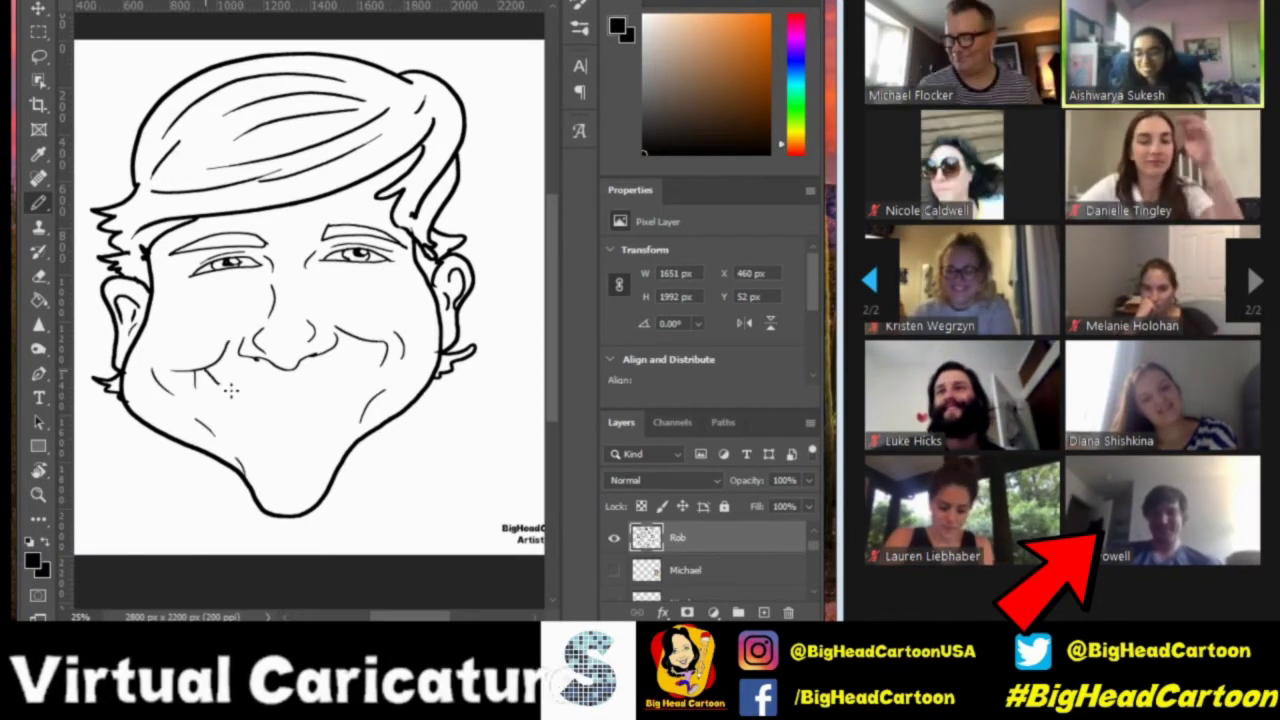
mouse_move(216, 372)
mouse_down()
mouse_move(384, 342)
mouse_move(358, 410)
mouse_up()
drag(240, 410, 330, 430)
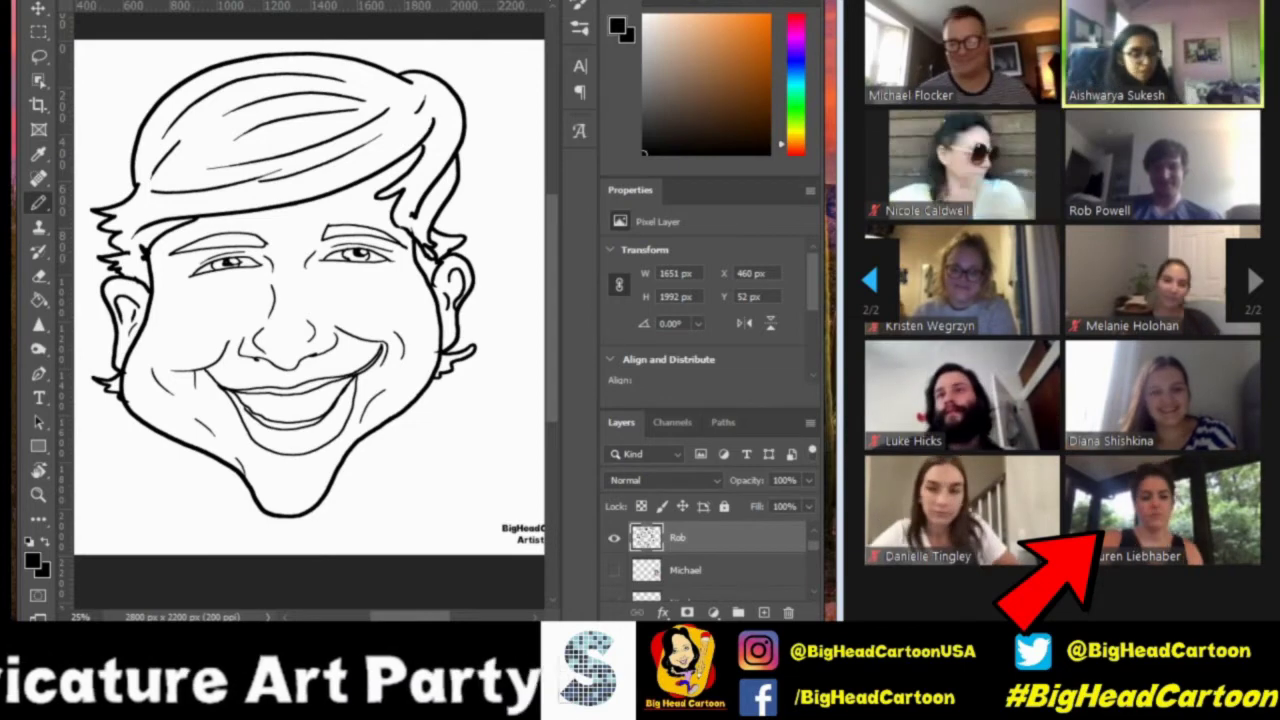
Fill the twelfth caricature's face and ears with a light skin color using the Paint Bucket.
key(g)
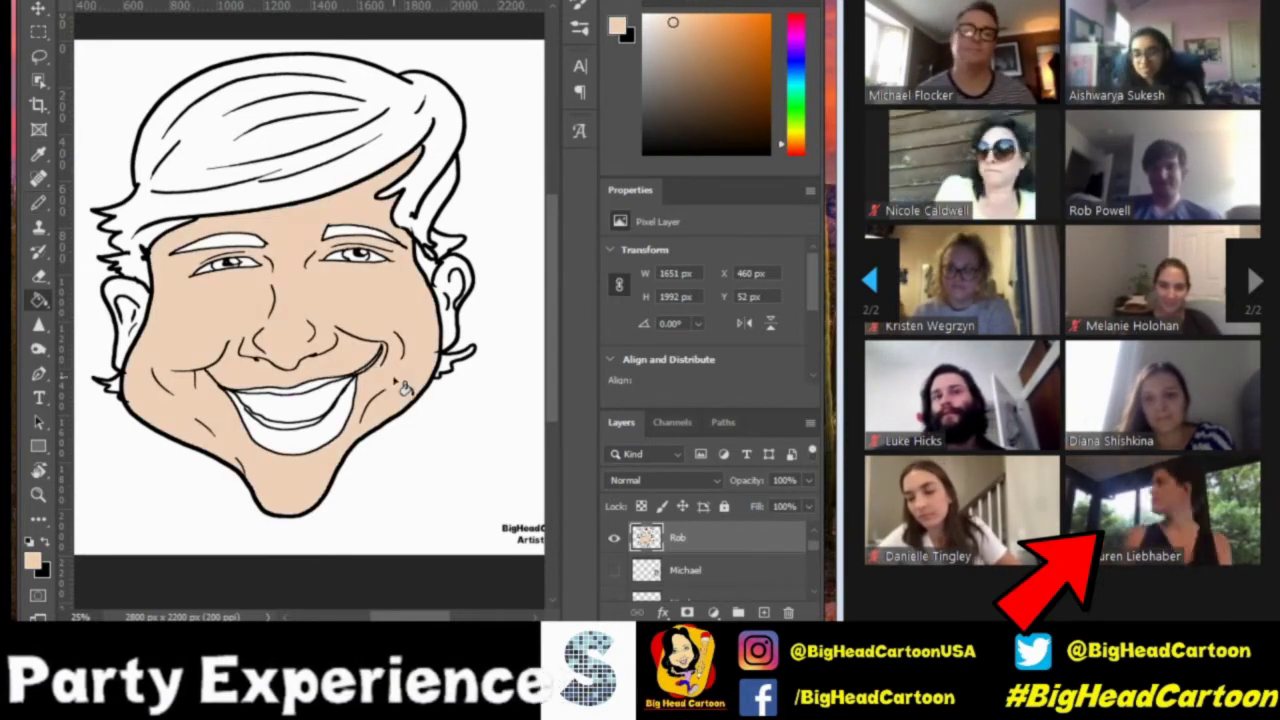
click(400, 292)
click(155, 314)
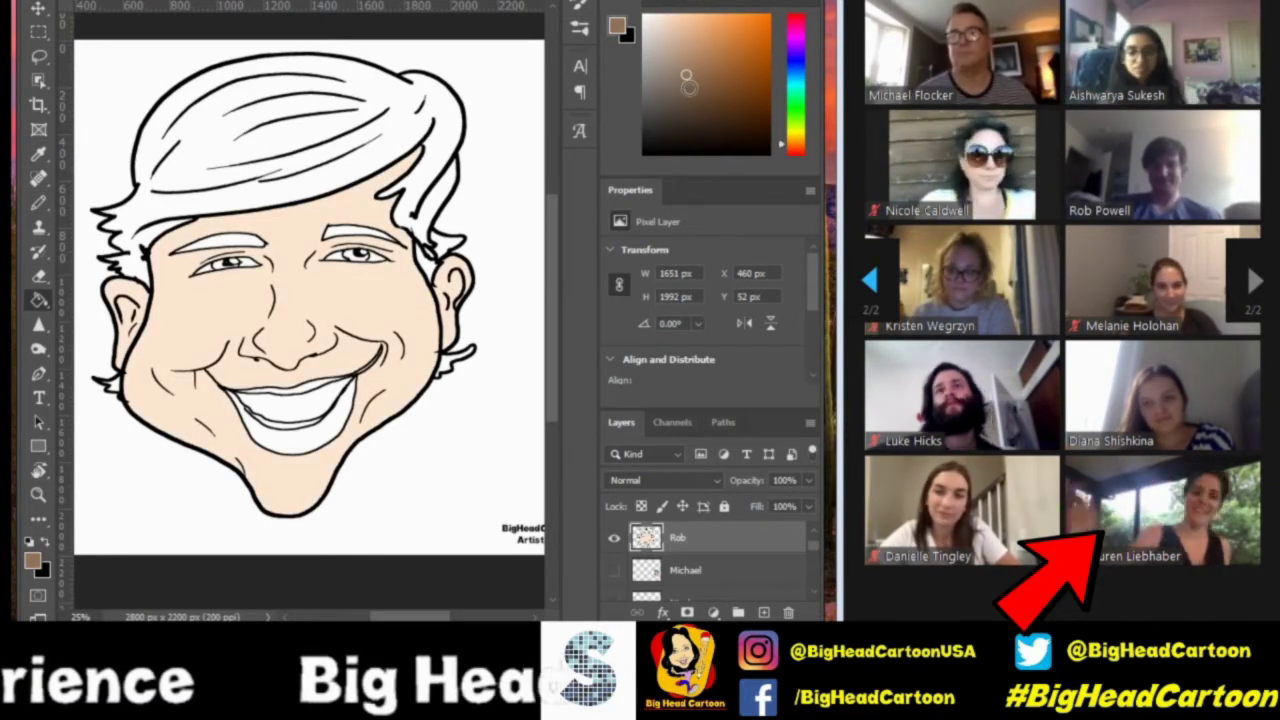
Fill the twelfth caricature's hair, side tufts and eyebrows with a muted brown.
click(410, 142)
click(446, 255)
click(220, 242)
click(360, 232)
click(462, 360)
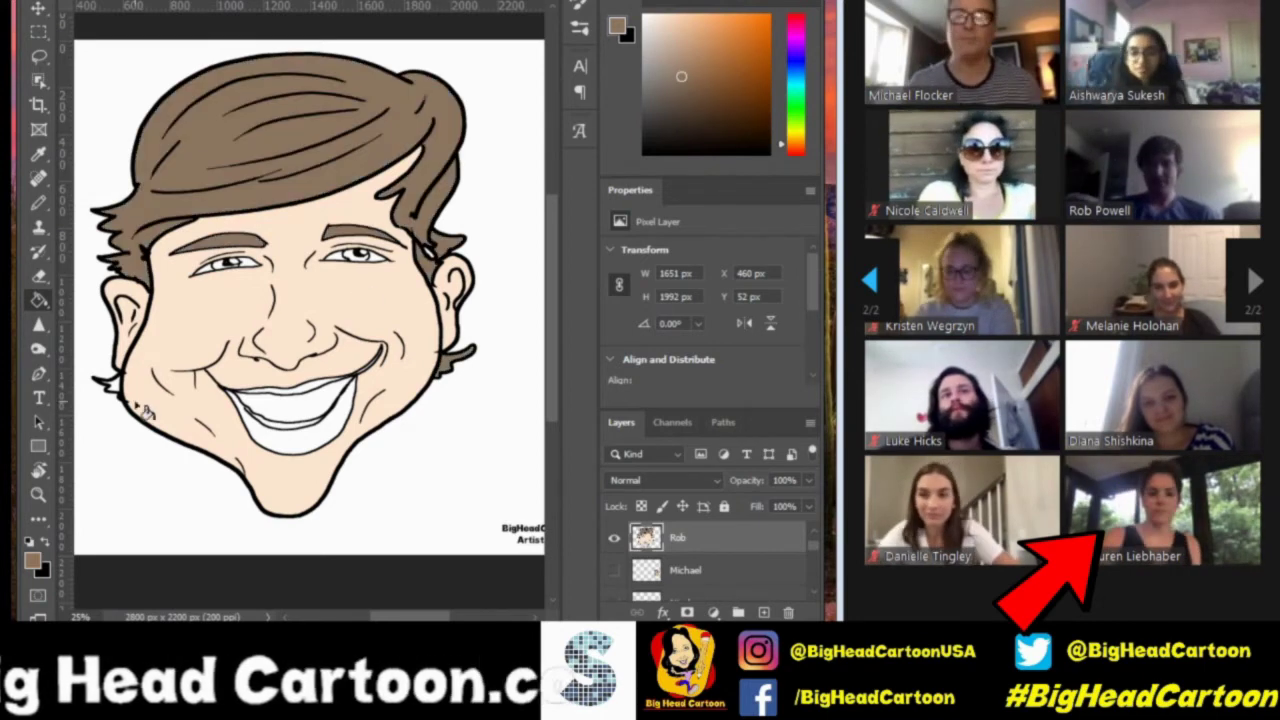
Color the irises and whites of the twelfth caricature's eyes with the Paint Bucket.
key(d)
click(368, 272)
click(48, 207)
click(358, 256)
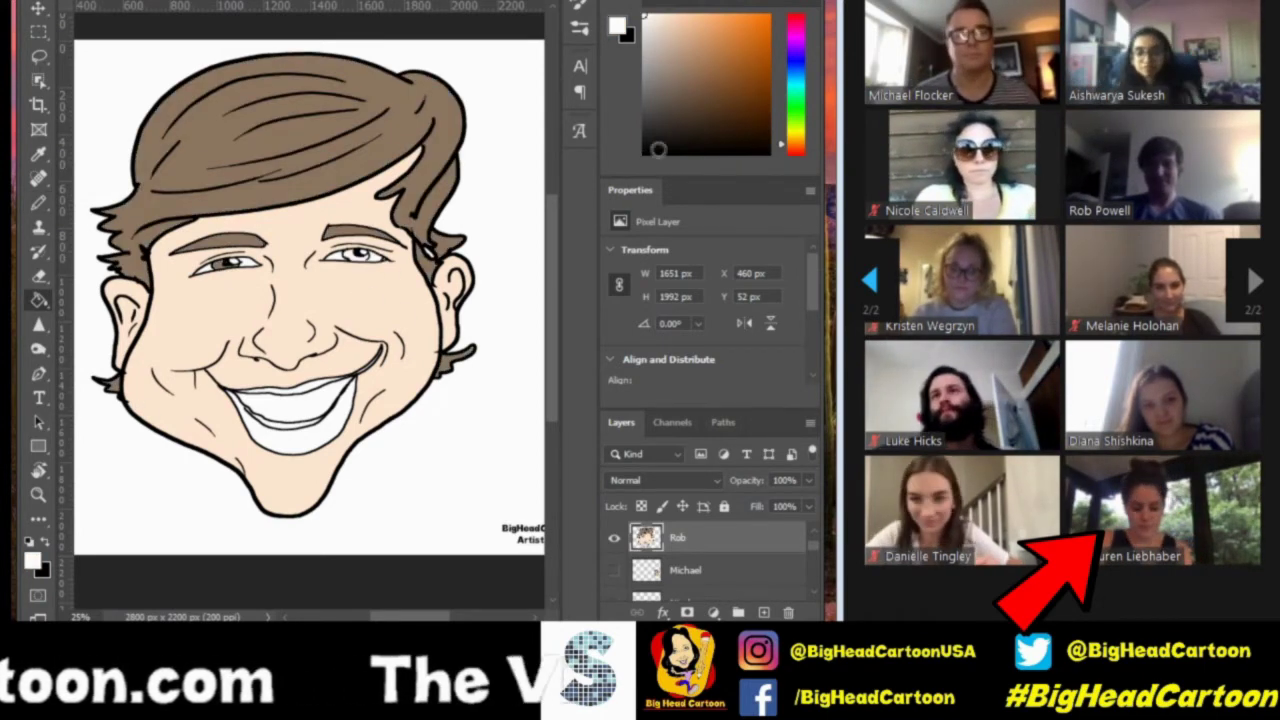
key(x)
key(i)
click(58, 262)
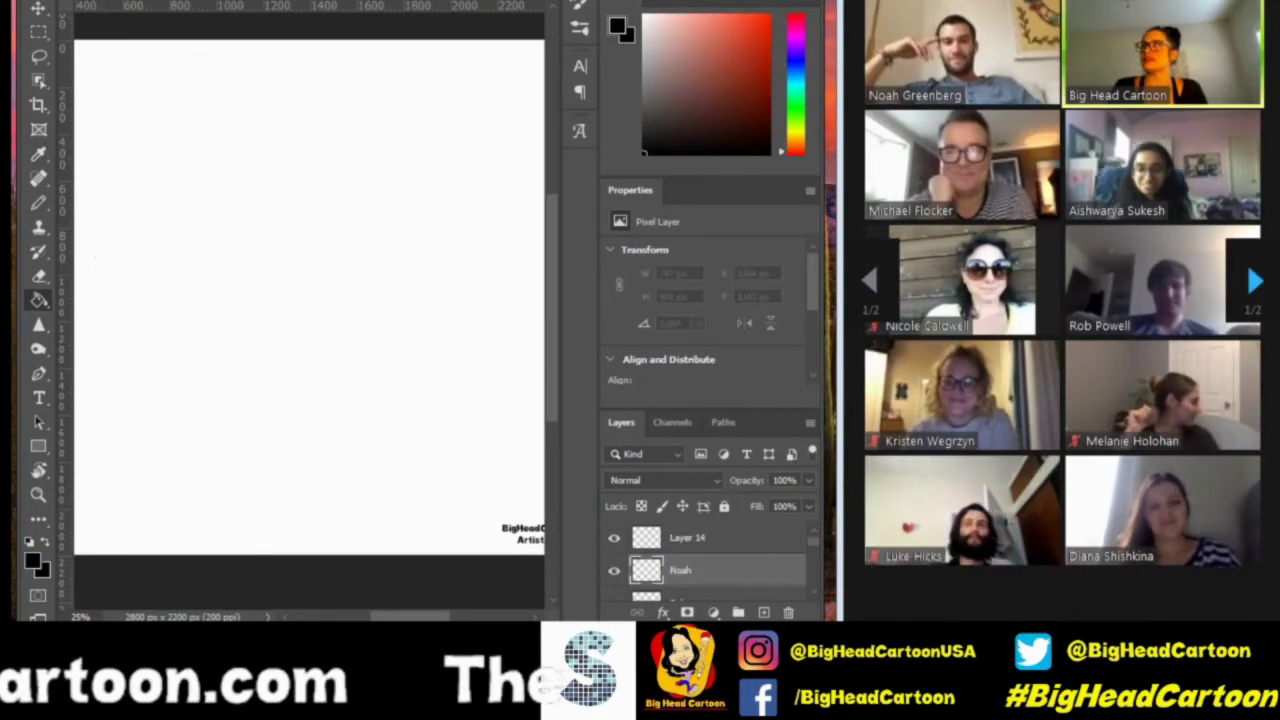
Draw the thirteenth caricature's long head outline, ears, short hairline and neck in thick black line on its own layer.
key(b)
right_click(355, 82)
key(Escape)
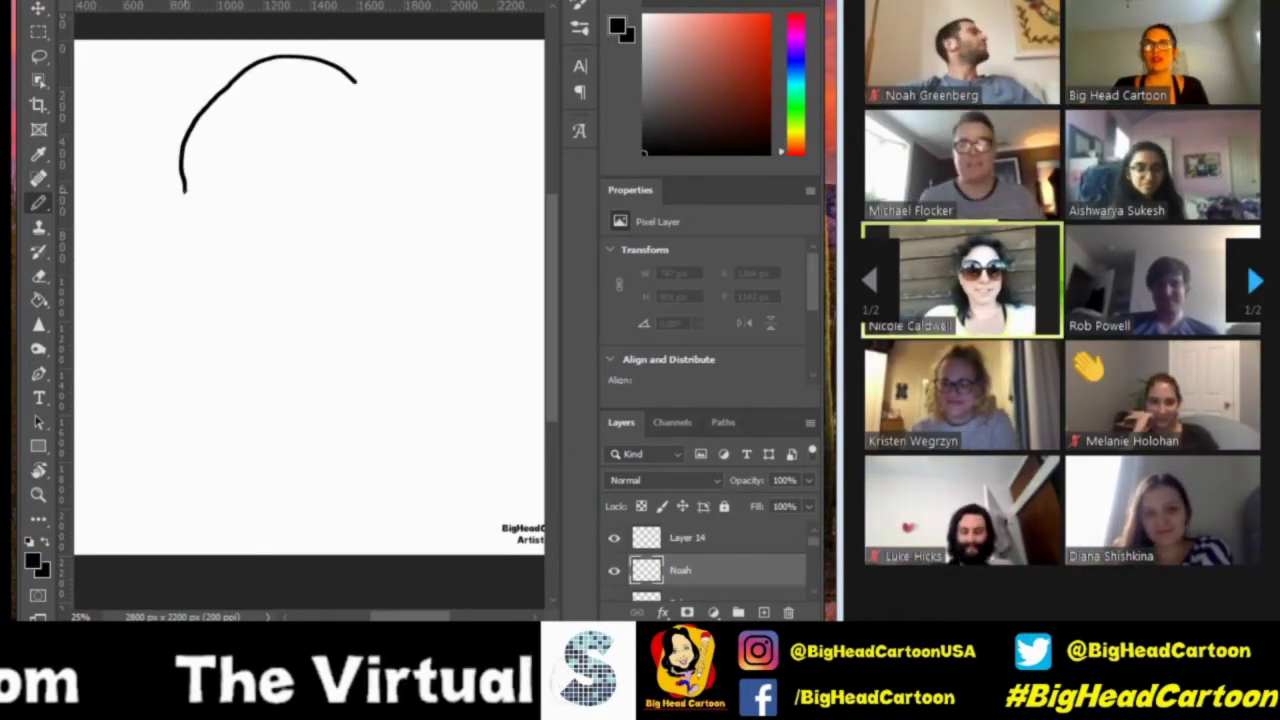
drag(183, 193, 166, 274)
mouse_move(179, 390)
mouse_down()
mouse_move(390, 175)
mouse_move(350, 68)
mouse_up()
drag(390, 172, 413, 245)
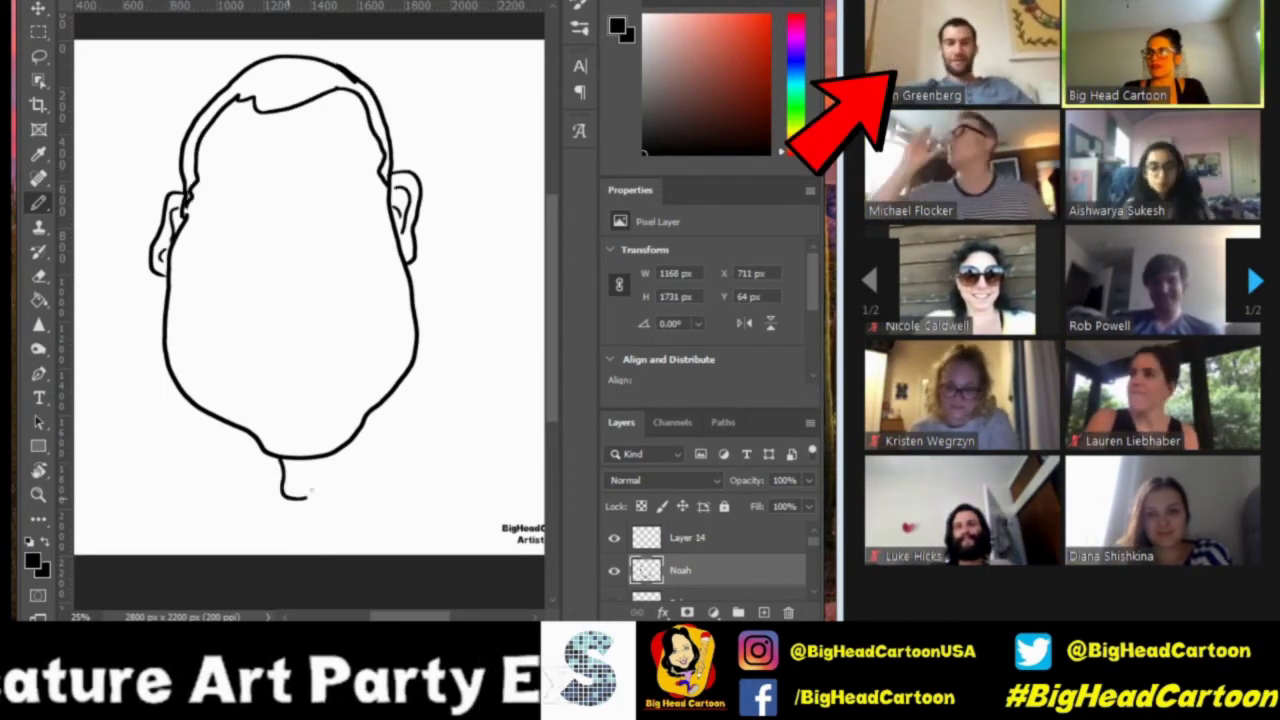
Draw the thirteenth caricature's eyebrows and eyes with irises and pupils using a thinner line.
scroll(300, 274, up, 1)
right_click(300, 274)
key(Escape)
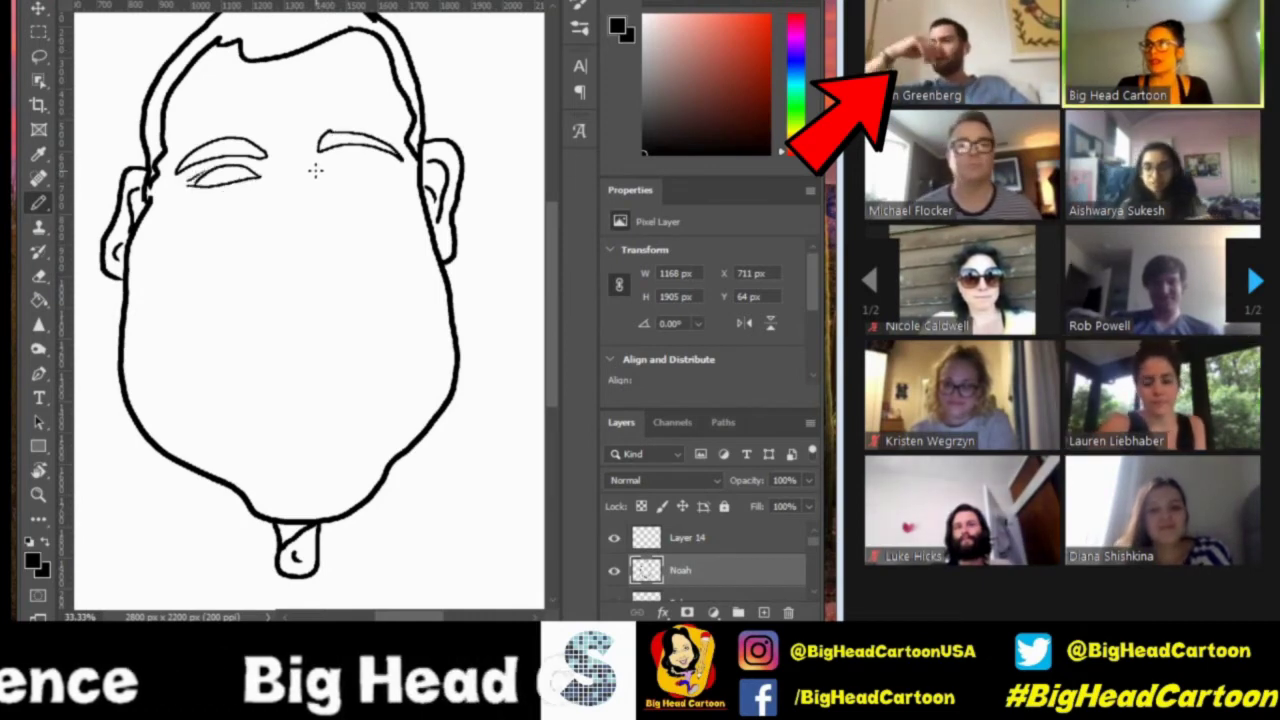
drag(340, 158, 352, 170)
drag(222, 170, 234, 180)
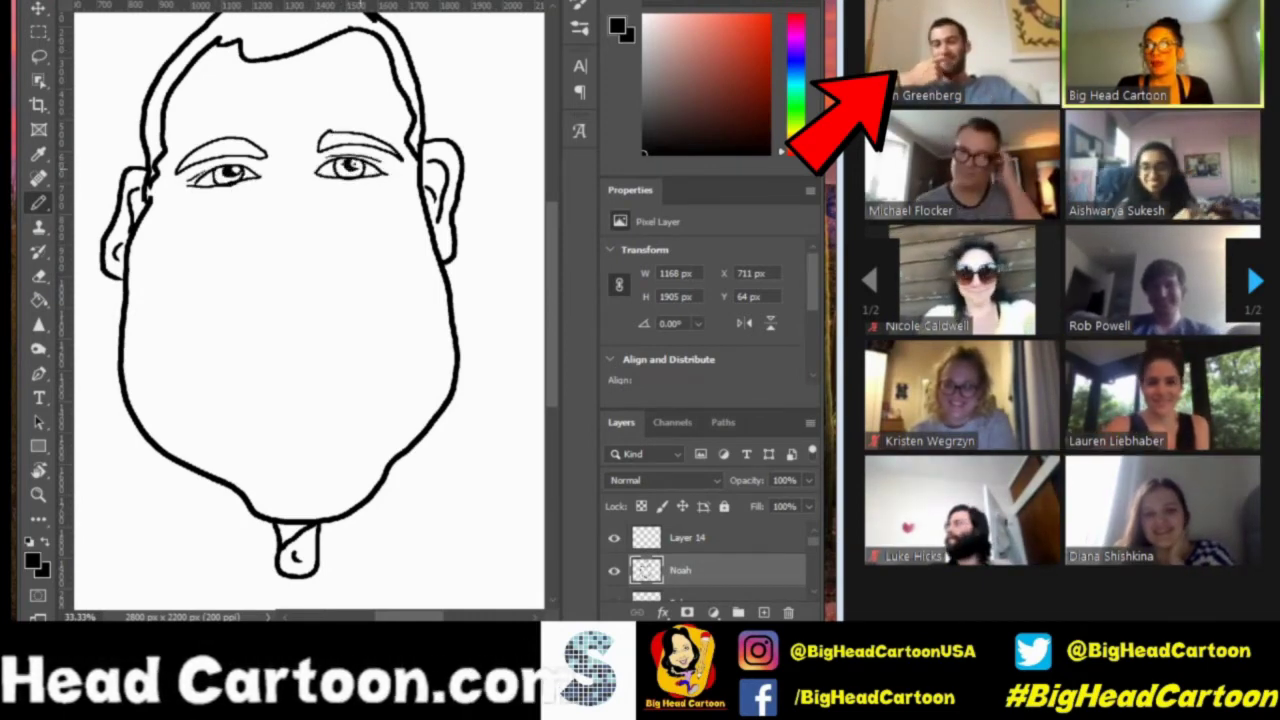
Draw the thirteenth caricature's nose, smile creases, open toothy smile and lower lip line.
drag(190, 316, 306, 325)
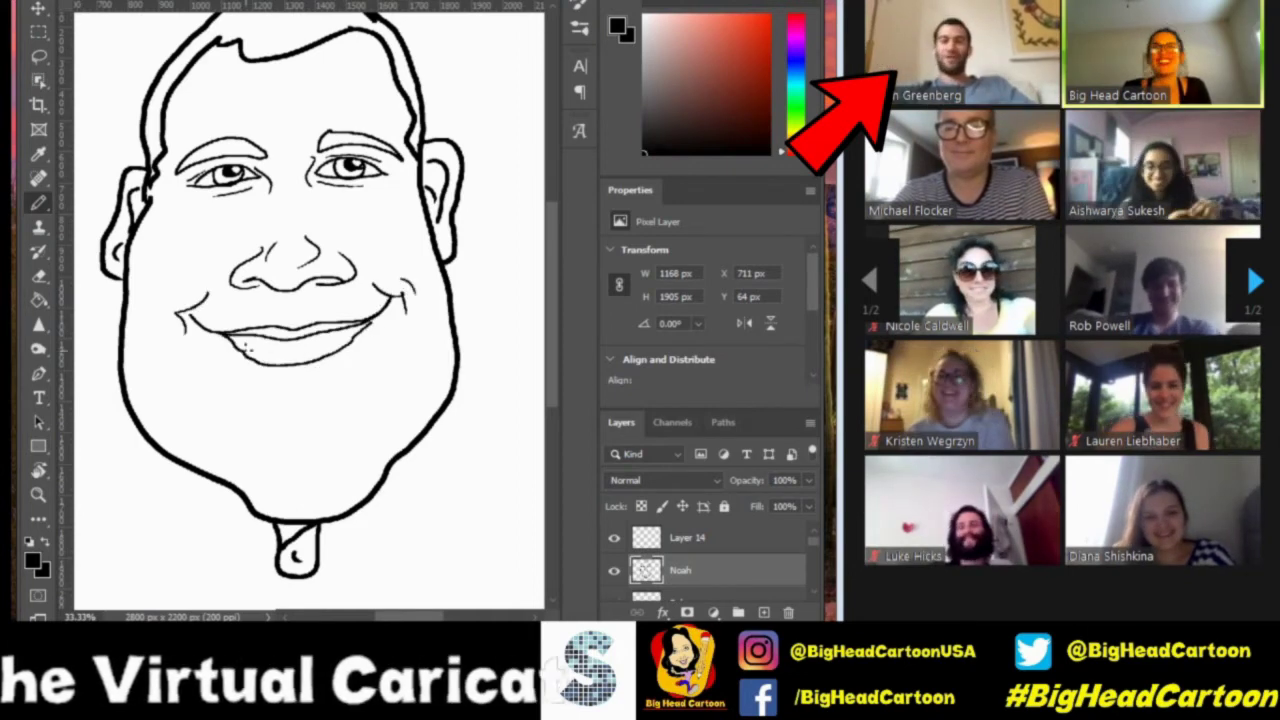
drag(228, 356, 356, 373)
drag(372, 320, 330, 358)
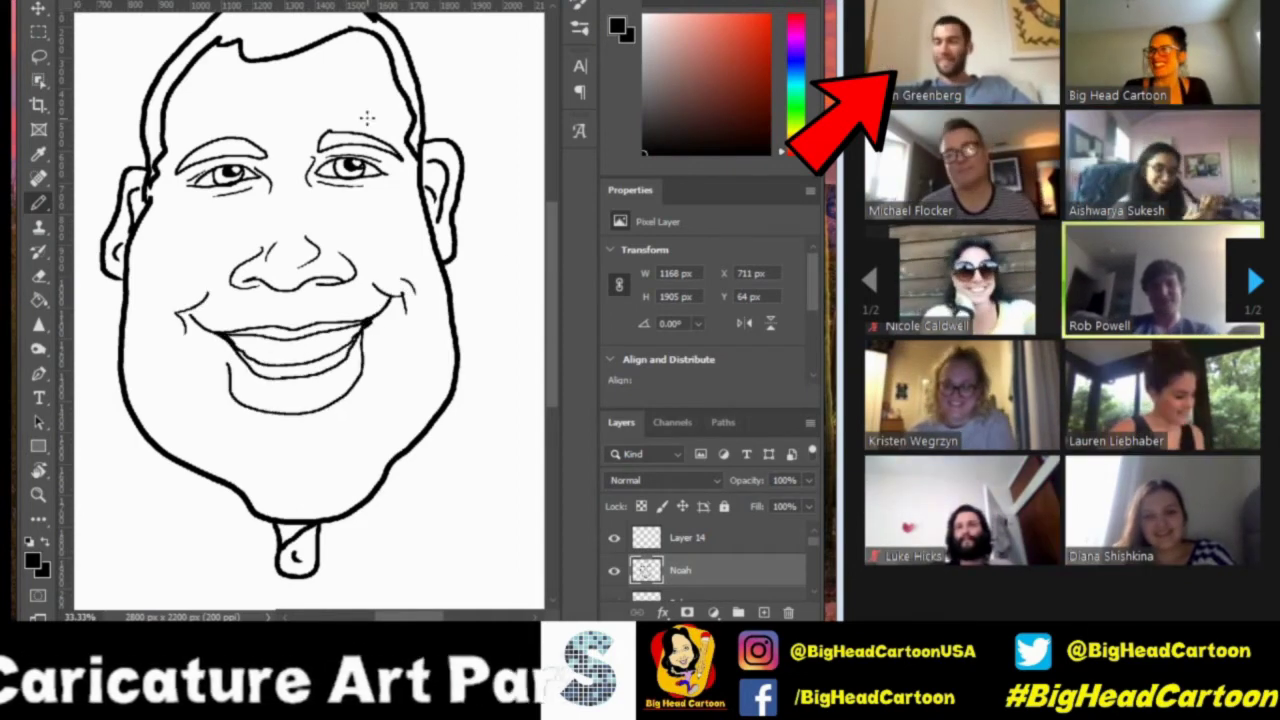
Pick a light peach skin color and fill the thirteenth caricature's face and ears with it.
click(673, 17)
key(g)
click(445, 205)
key(ctrl+z)
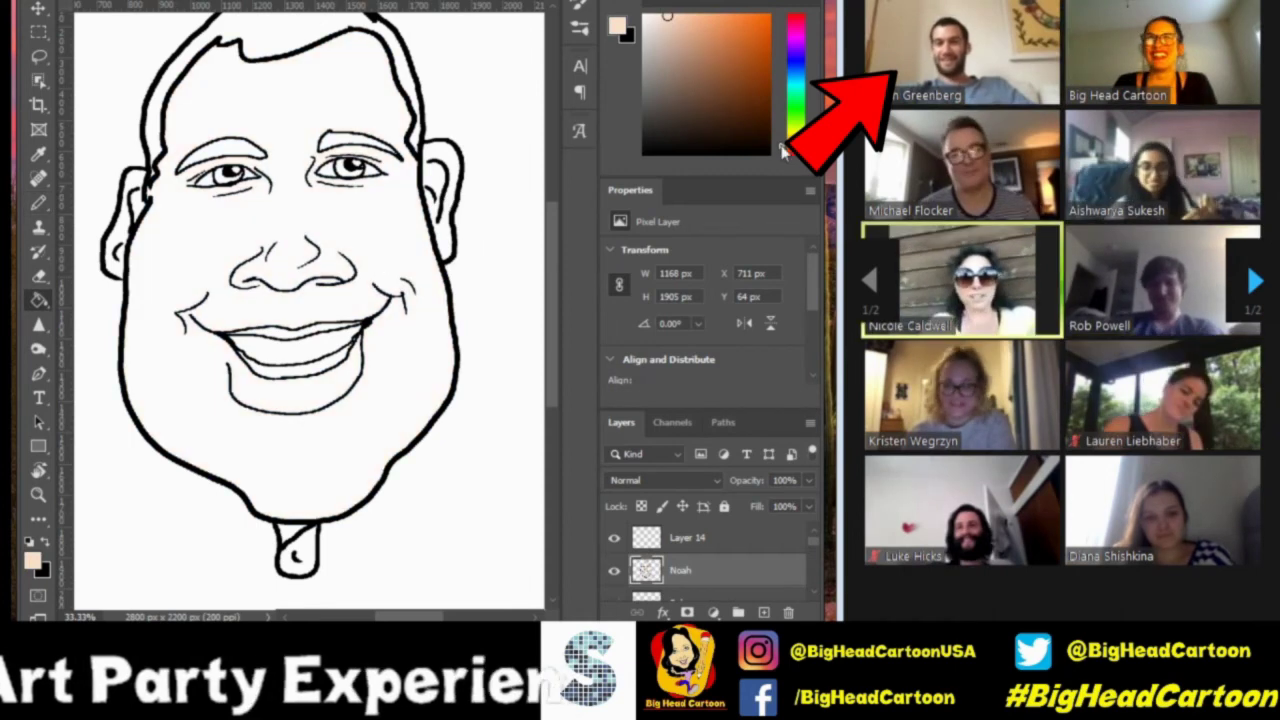
click(440, 200)
click(122, 222)
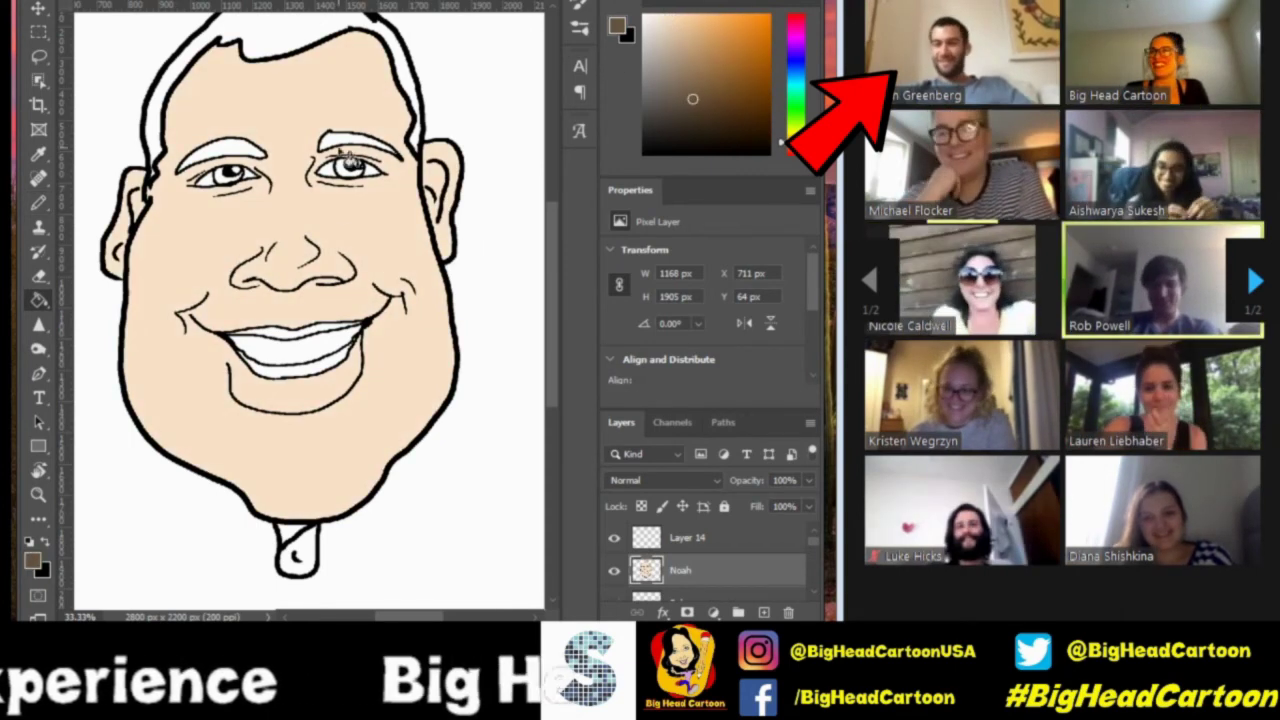
Fill the thirteenth caricature's eyebrows and hair with dark brown.
click(220, 150)
click(358, 143)
click(300, 40)
Brush a soft beard shadow over the thirteenth caricature's jaw and hatch a mustache above the smile.
key(b)
drag(163, 225, 160, 440)
mouse_move(200, 480)
mouse_down()
mouse_move(417, 386)
mouse_move(420, 210)
mouse_up()
mouse_move(370, 300)
mouse_down()
mouse_move(186, 322)
mouse_move(180, 395)
mouse_up()
drag(395, 278, 410, 380)
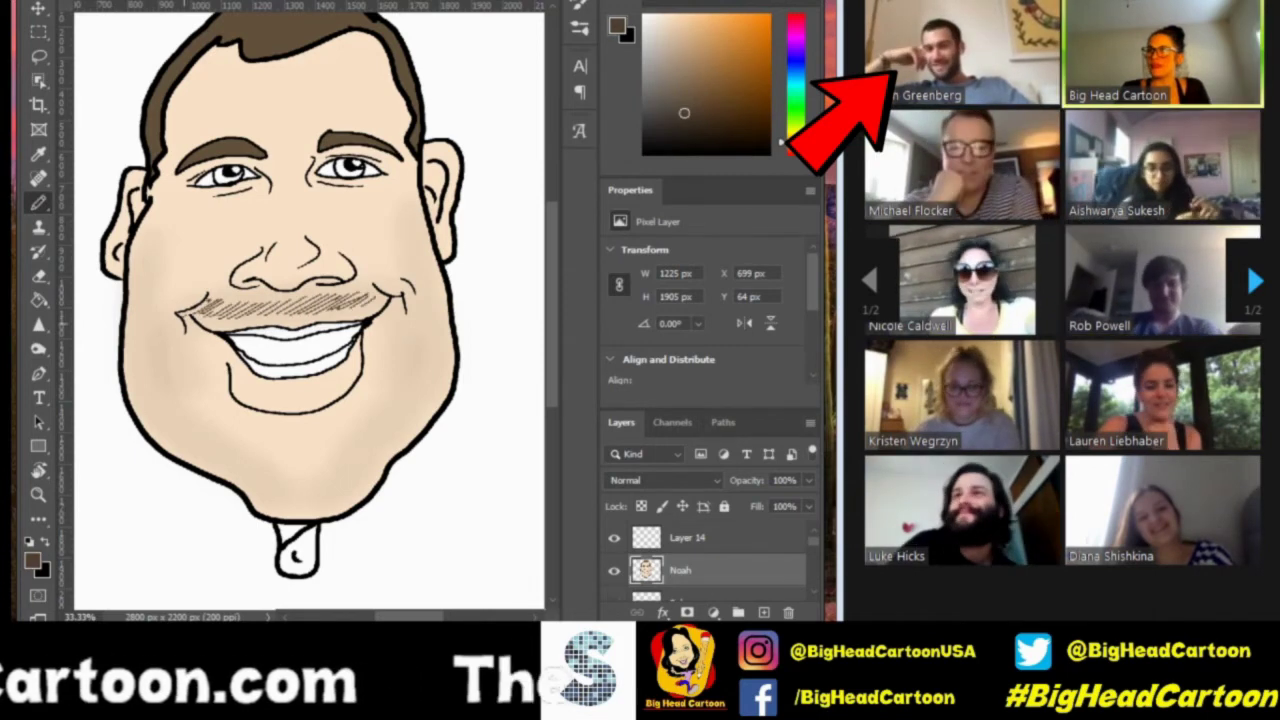
Hatch short brown beard strokes beside the thirteenth caricature's mouth, along both jaw edges and across the chin.
drag(175, 325, 205, 425)
drag(387, 317, 368, 452)
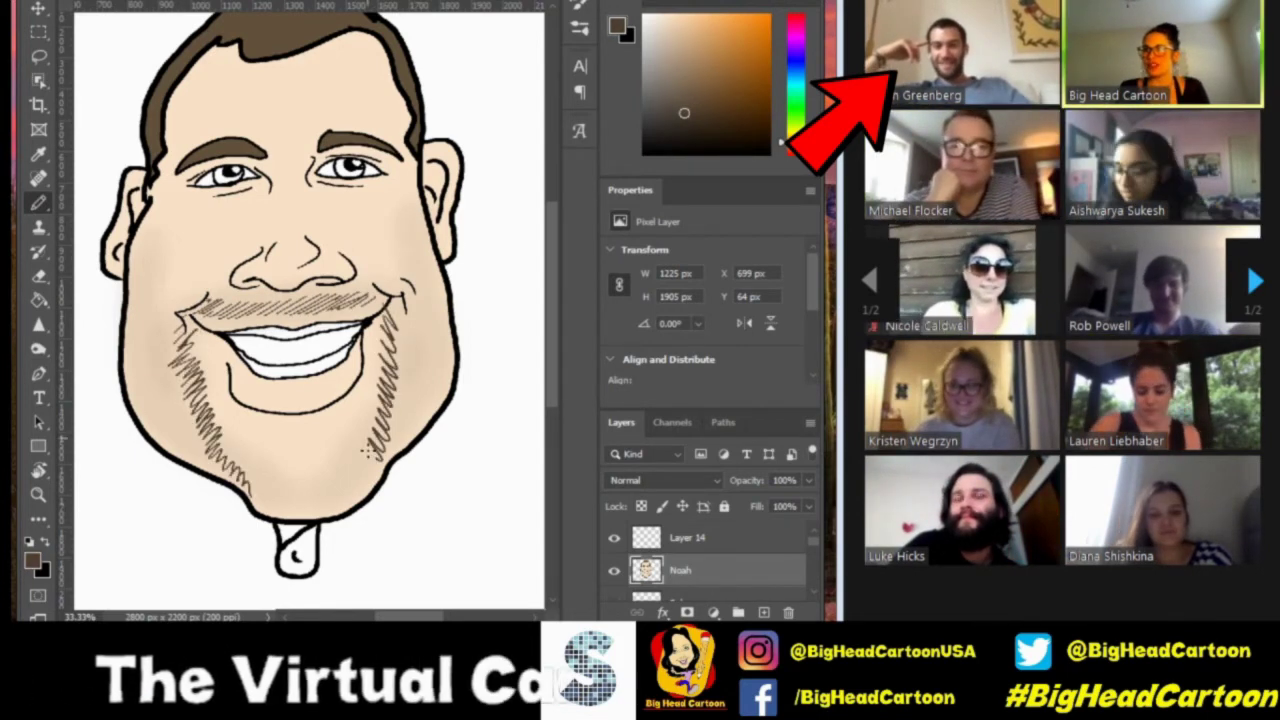
drag(136, 268, 133, 412)
mouse_move(420, 220)
mouse_down()
mouse_move(440, 390)
mouse_move(405, 445)
mouse_up()
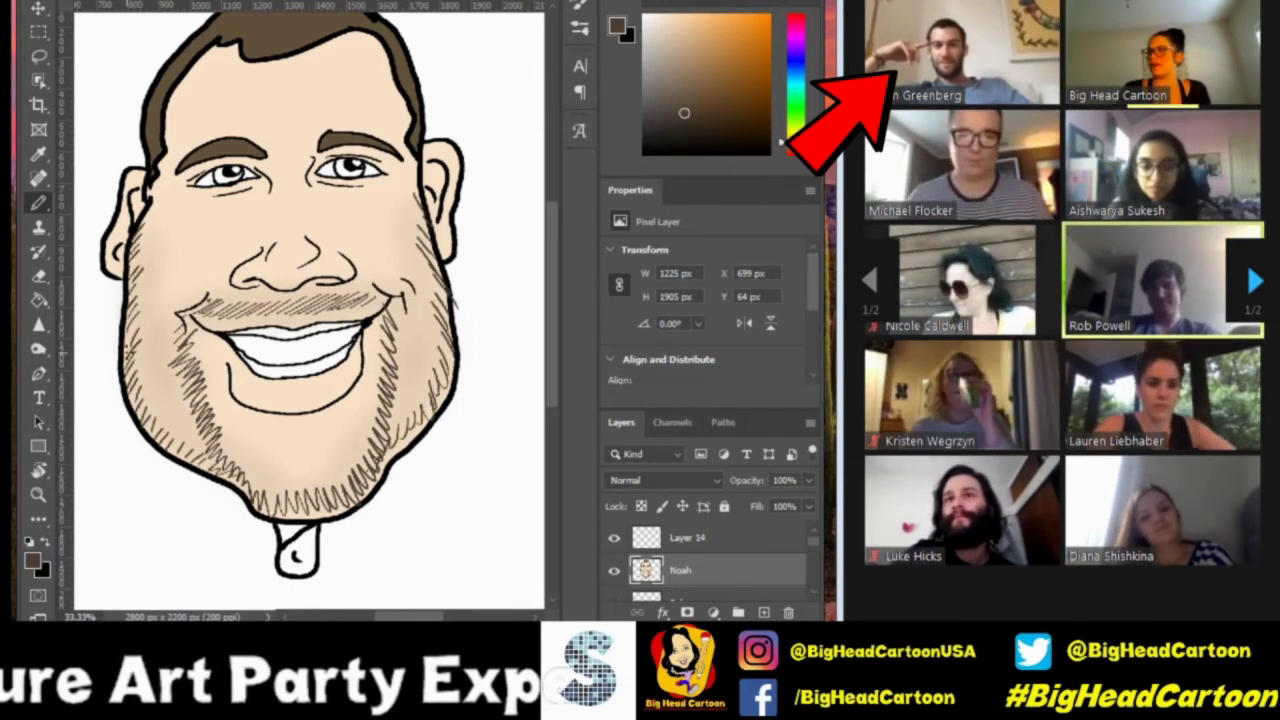
Shade the thirteenth caricature's hair, face edges, nose and chin with the Burn tool.
key(o)
mouse_move(140, 350)
mouse_down()
mouse_move(430, 380)
mouse_move(425, 200)
mouse_up()
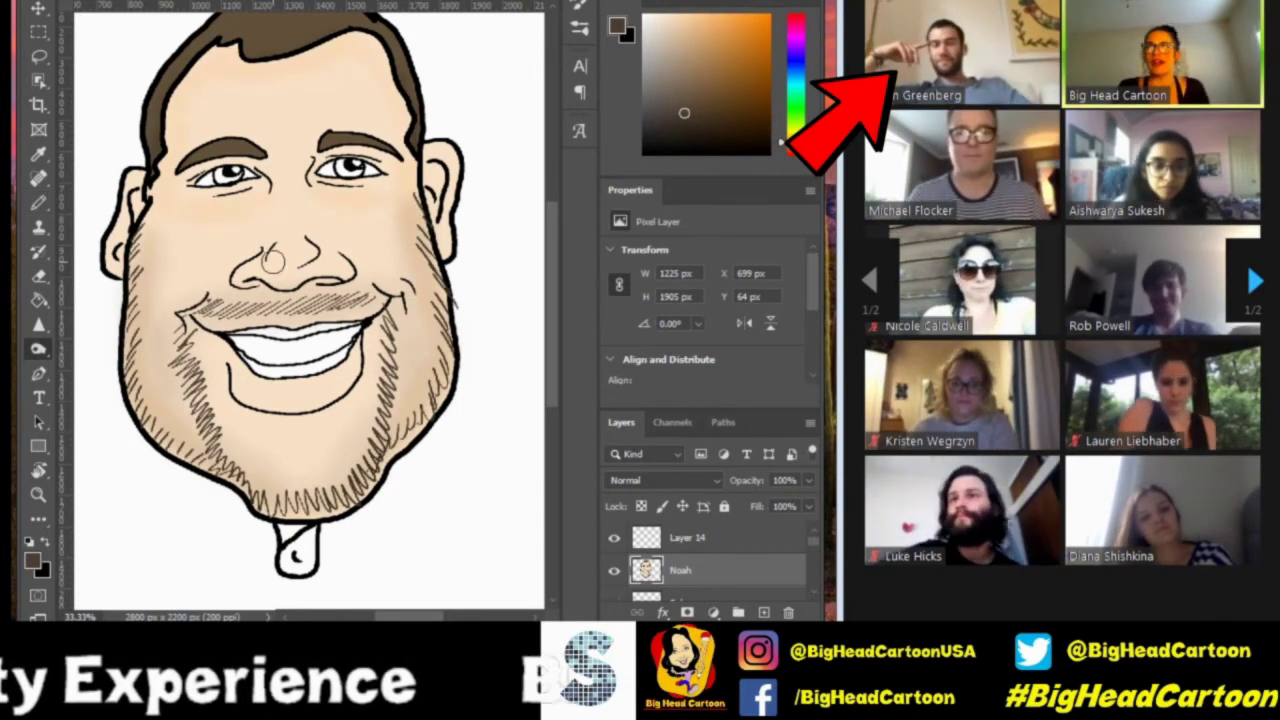
drag(272, 262, 311, 381)
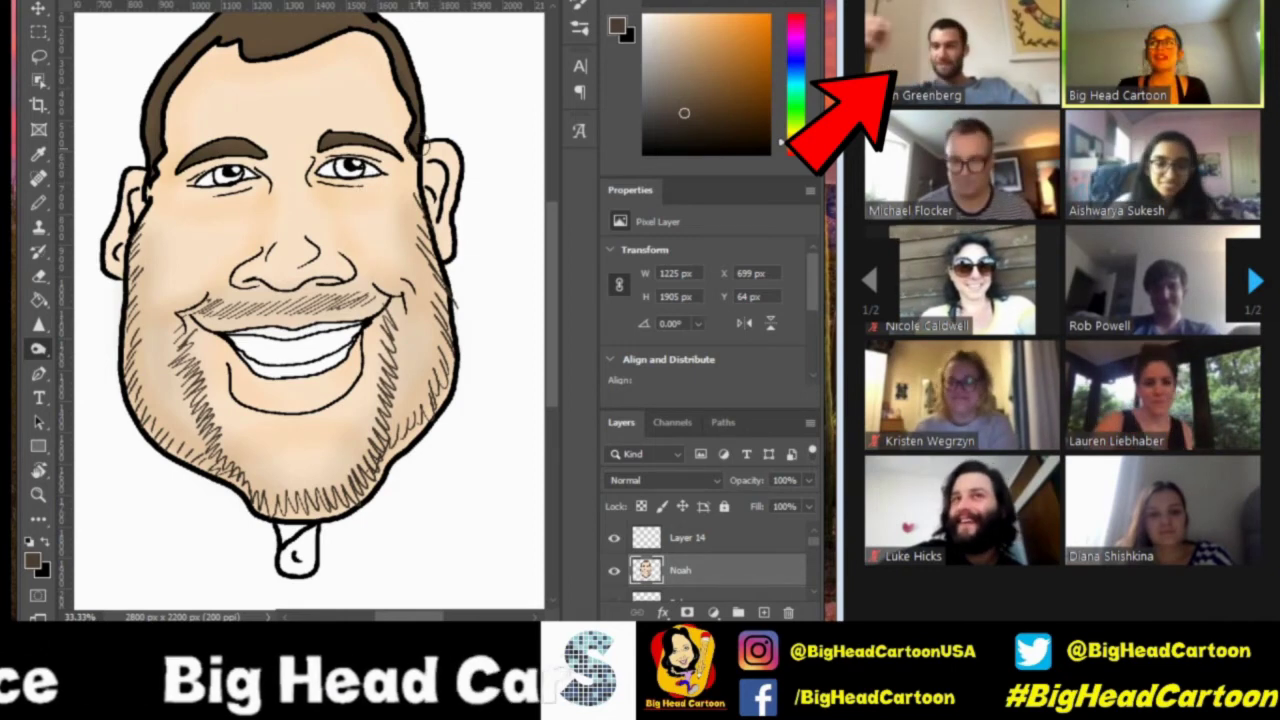
Fill the thirteenth caricature's irises with dark brown and deepen the shading of the beard.
scroll(370, 182, up, 2)
click(40, 204)
mouse_move(140, 280)
mouse_down()
mouse_move(170, 500)
mouse_move(400, 340)
mouse_move(350, 560)
mouse_move(450, 400)
mouse_move(420, 480)
mouse_move(150, 300)
mouse_up()
key(g)
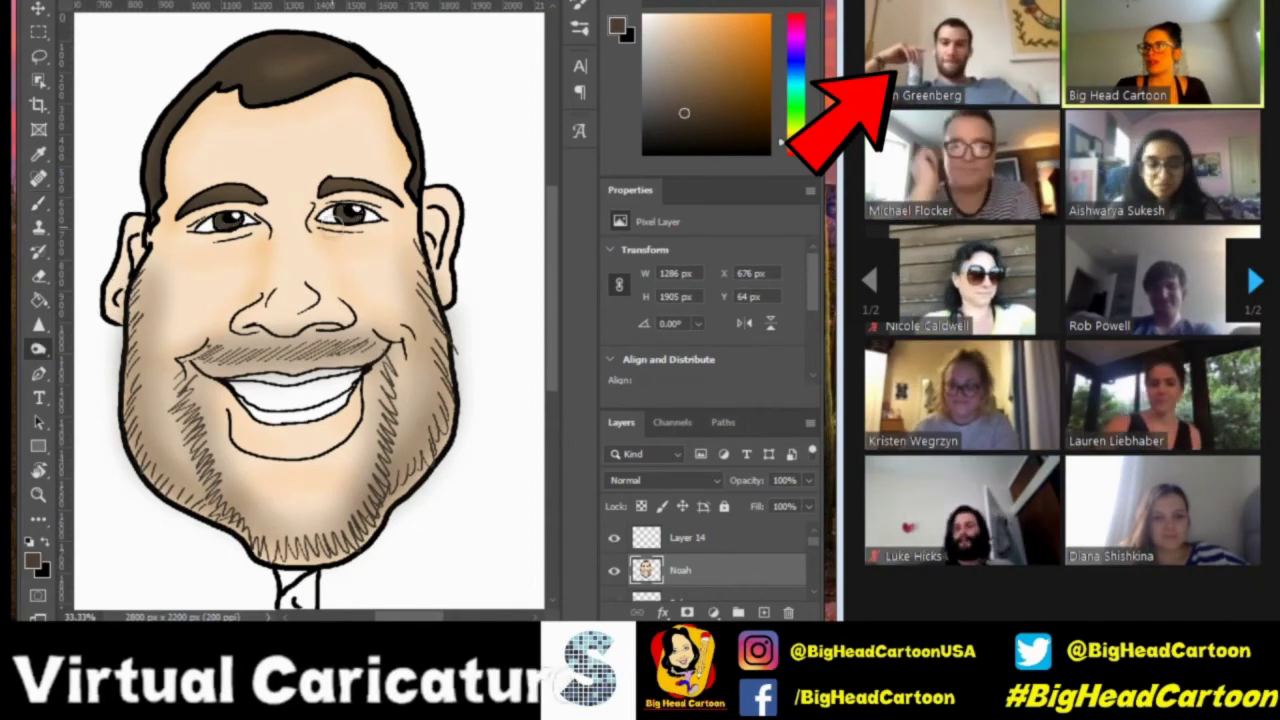
drag(380, 325, 170, 360)
drag(170, 360, 150, 500)
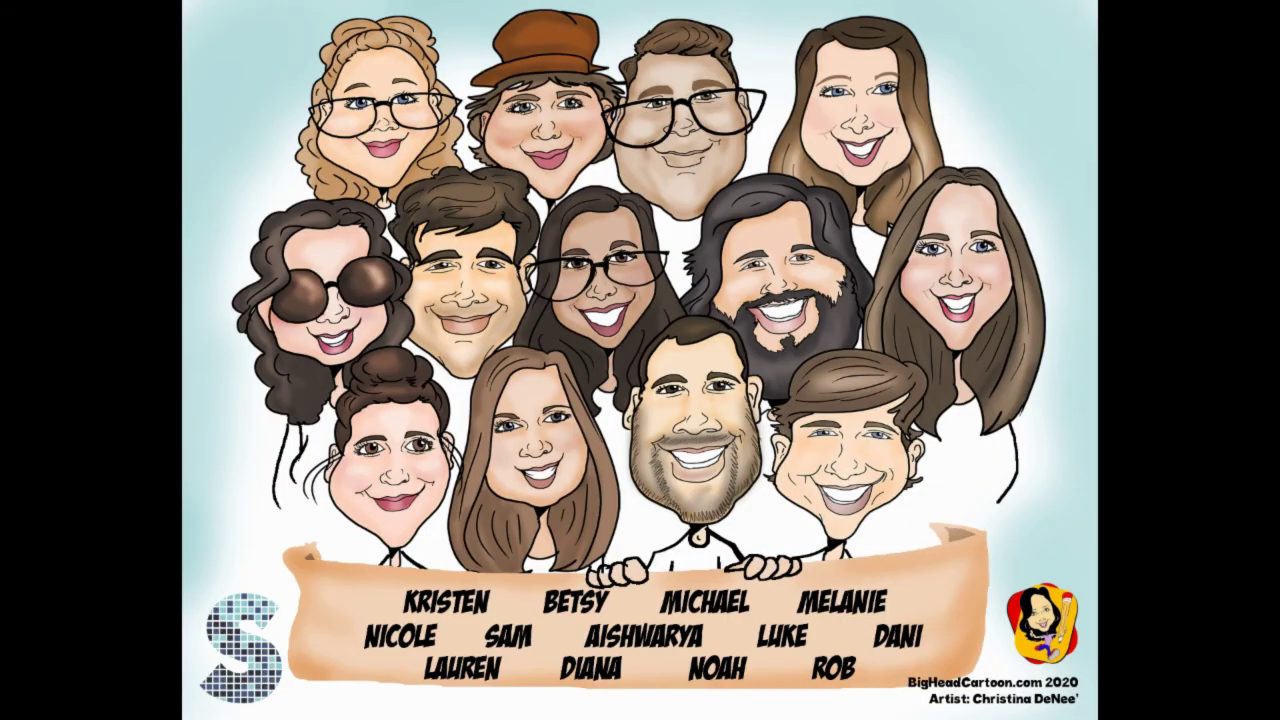